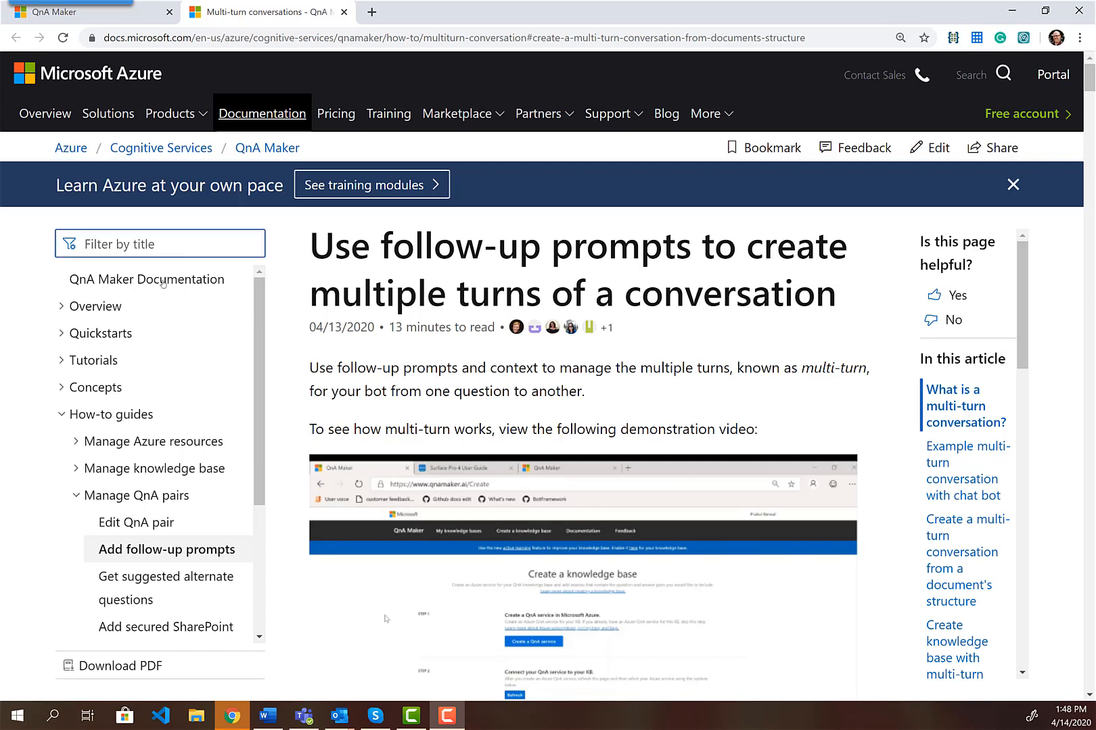
Switch to the QnA Maker tab showing the empty My knowledge bases page
left_click(150, 19)
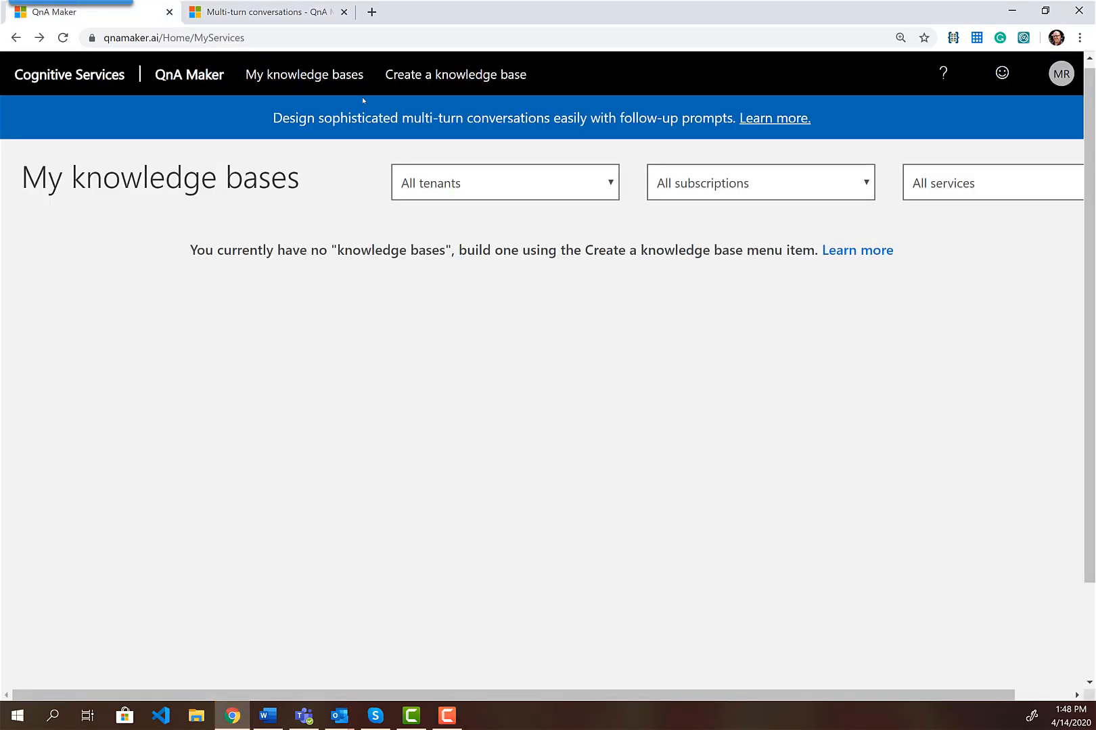
Start a new knowledge base and select the PAIT Group Azure directory
left_click(492, 76)
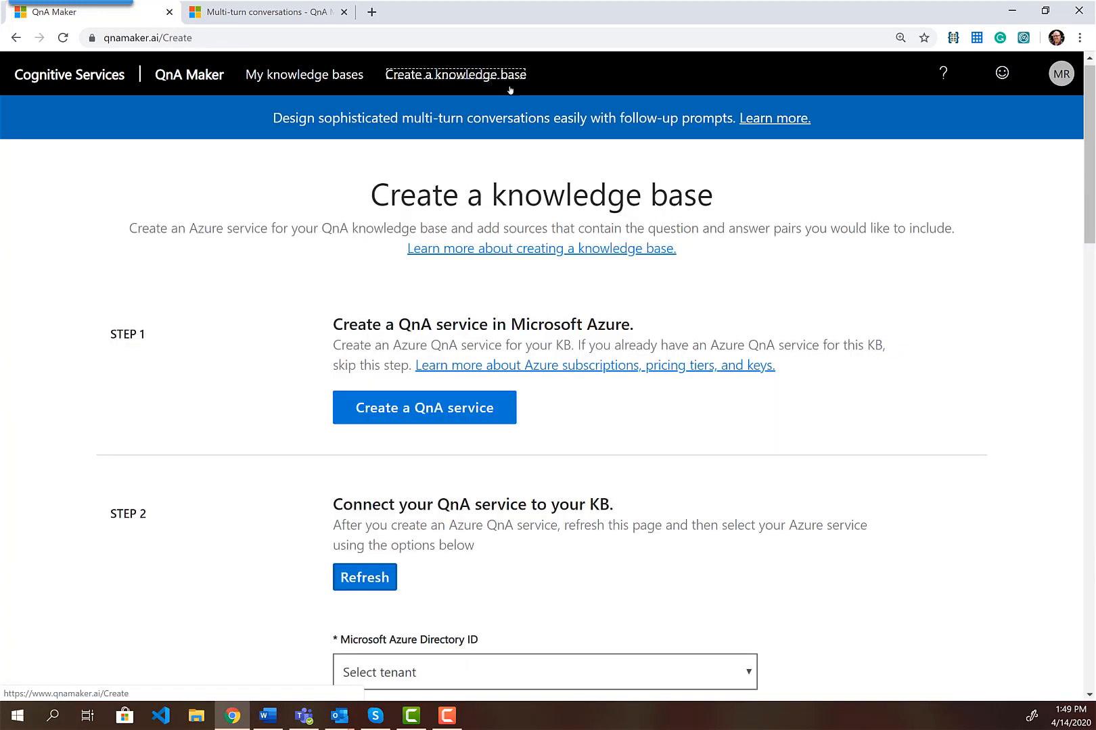
scroll(663, 306, "down", 1)
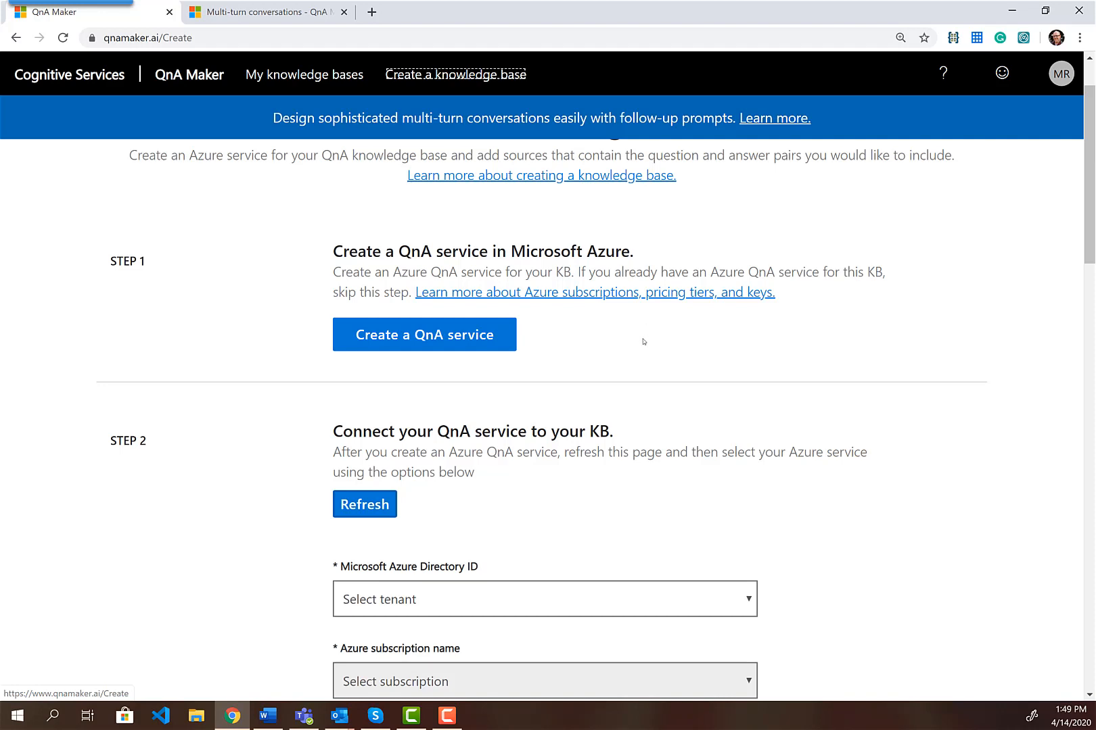
scroll(653, 346, "down", 4)
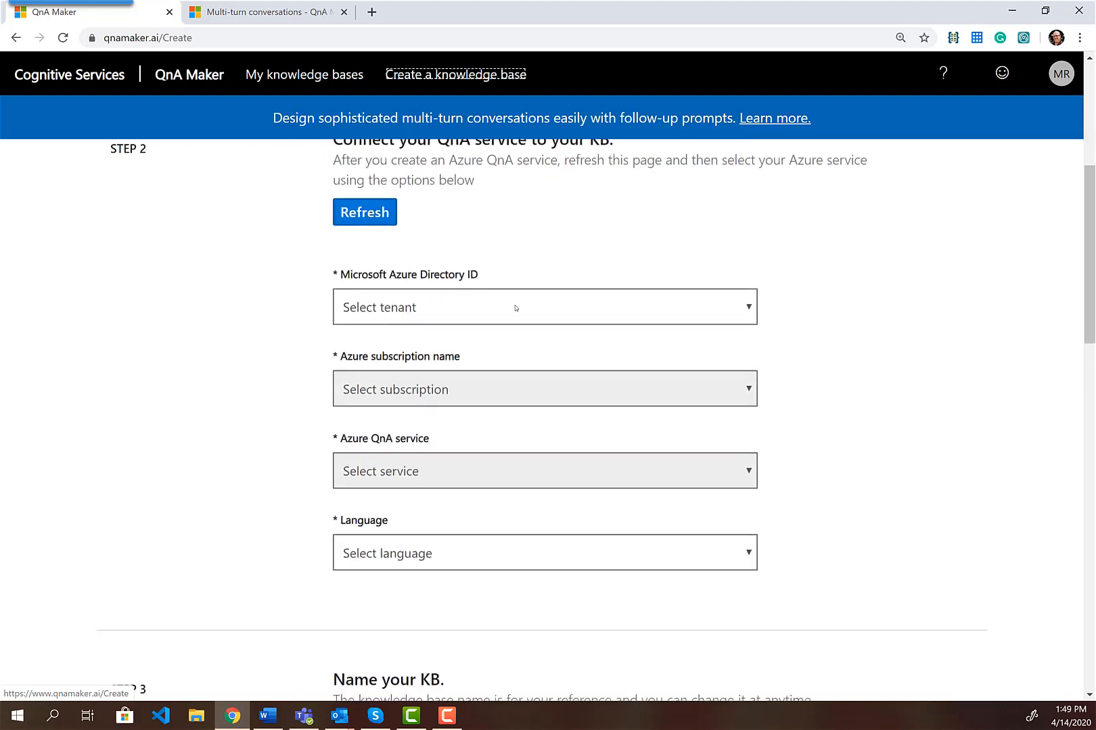
left_click(515, 307)
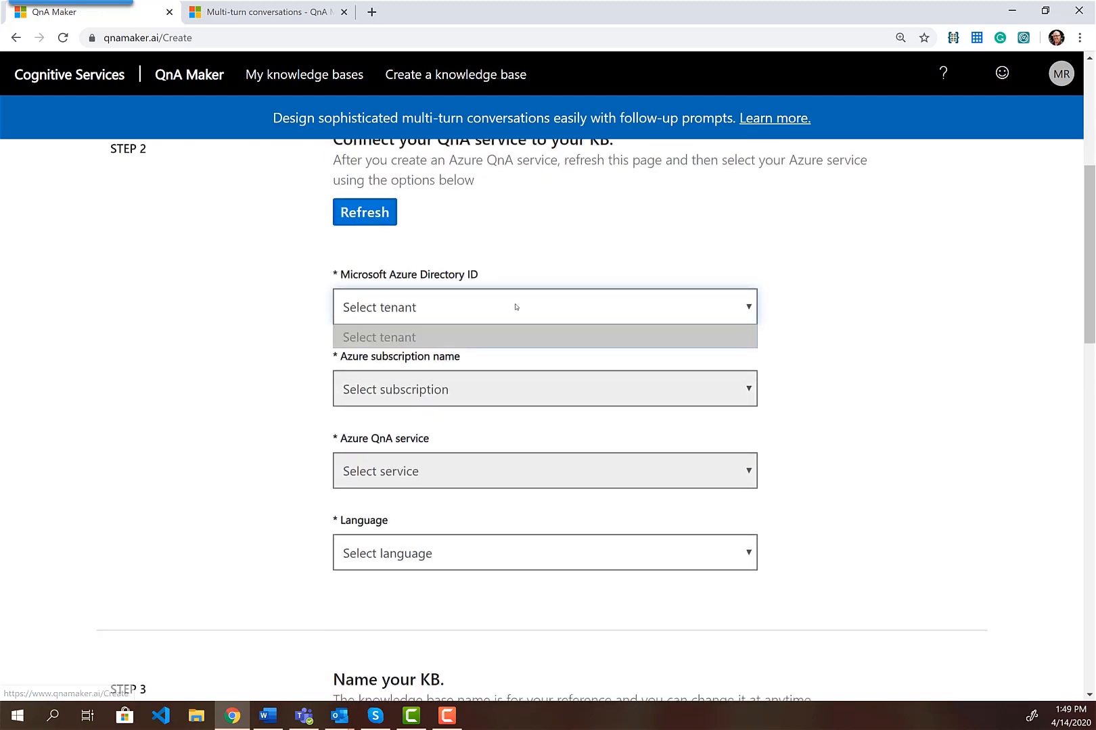
left_click(369, 209)
left_click(608, 306)
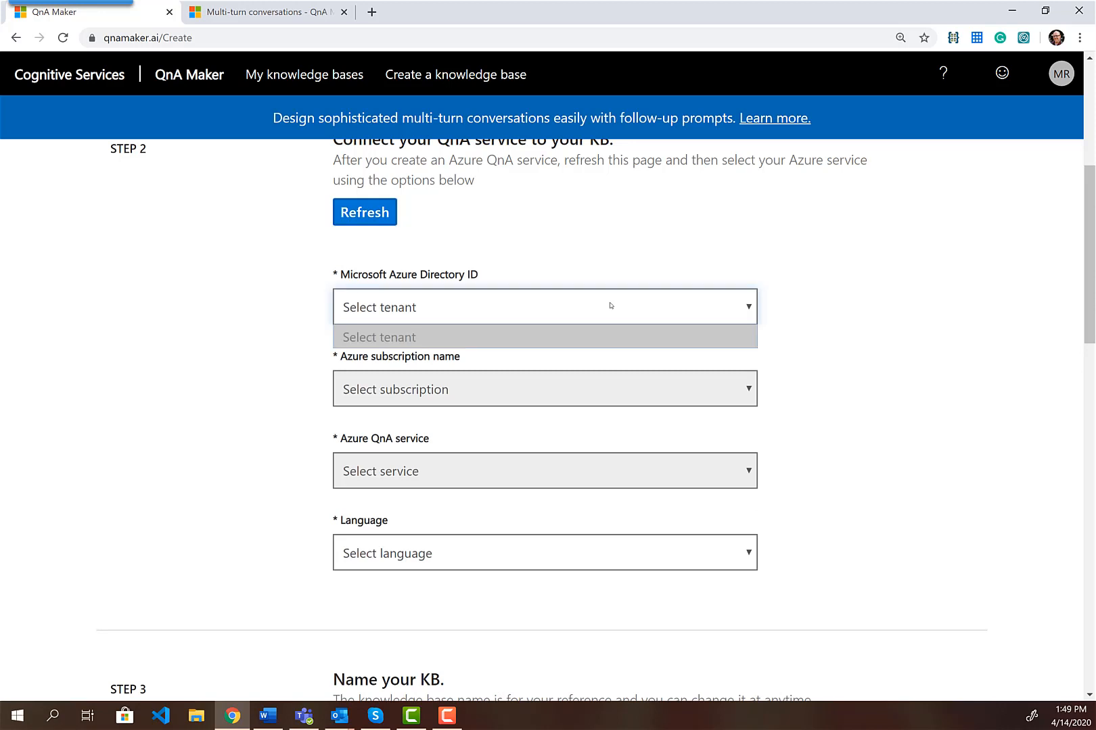
scroll(629, 288, "up", 1)
left_click(522, 384)
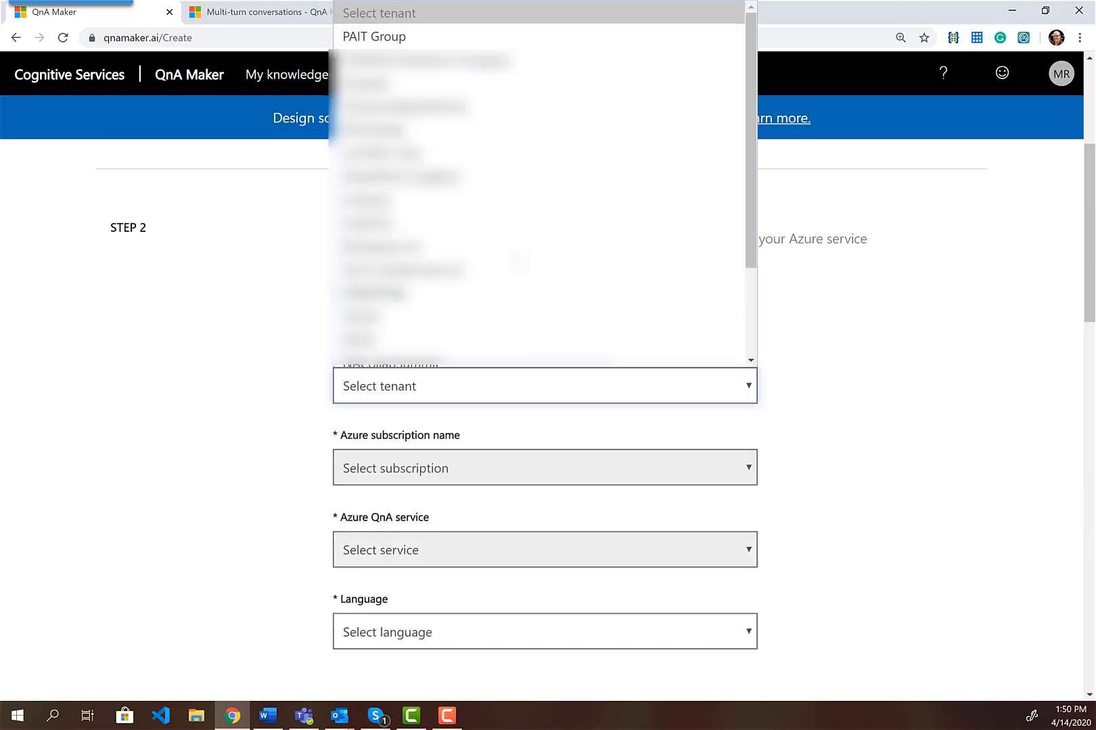
left_click(489, 22)
Choose the Microsoft Partner Network subscription and the PAITBot QnA service
left_click(438, 474)
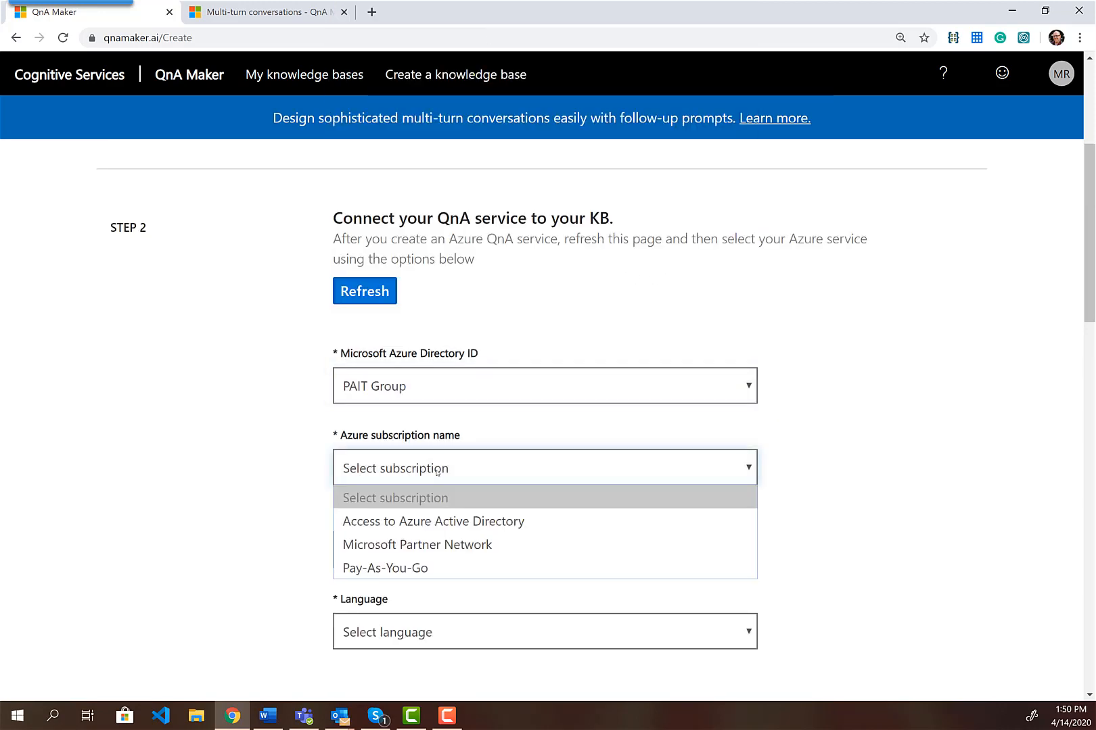
left_click(433, 543)
left_click(433, 555)
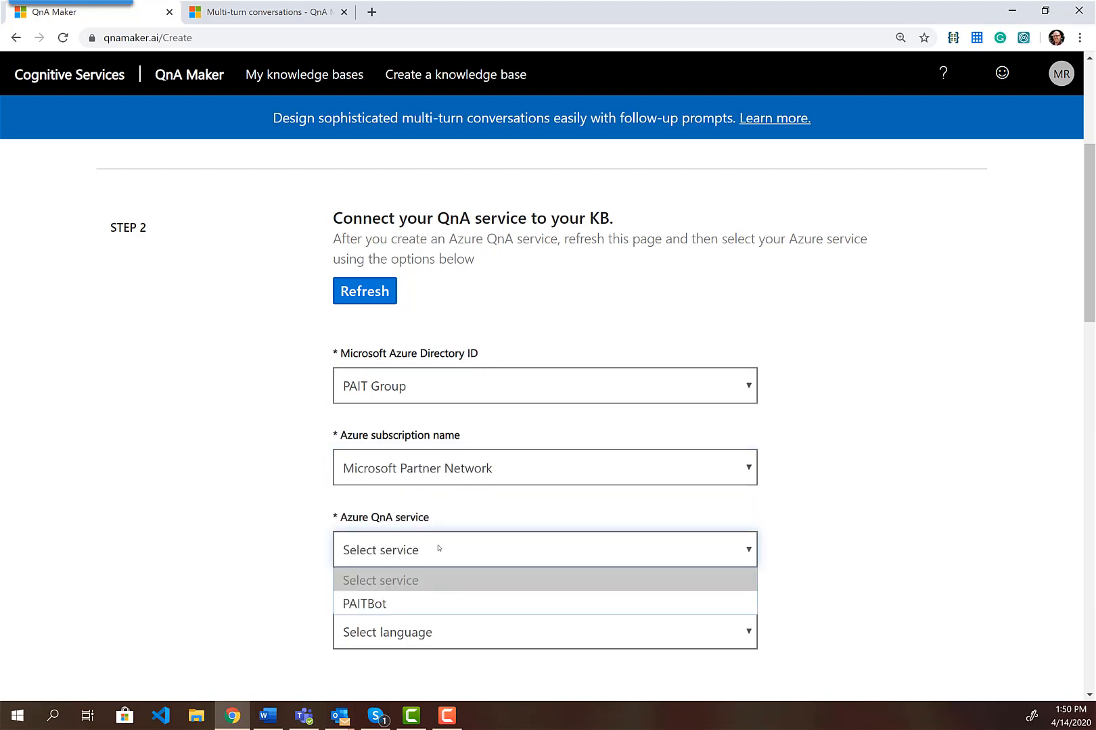
left_click(409, 596)
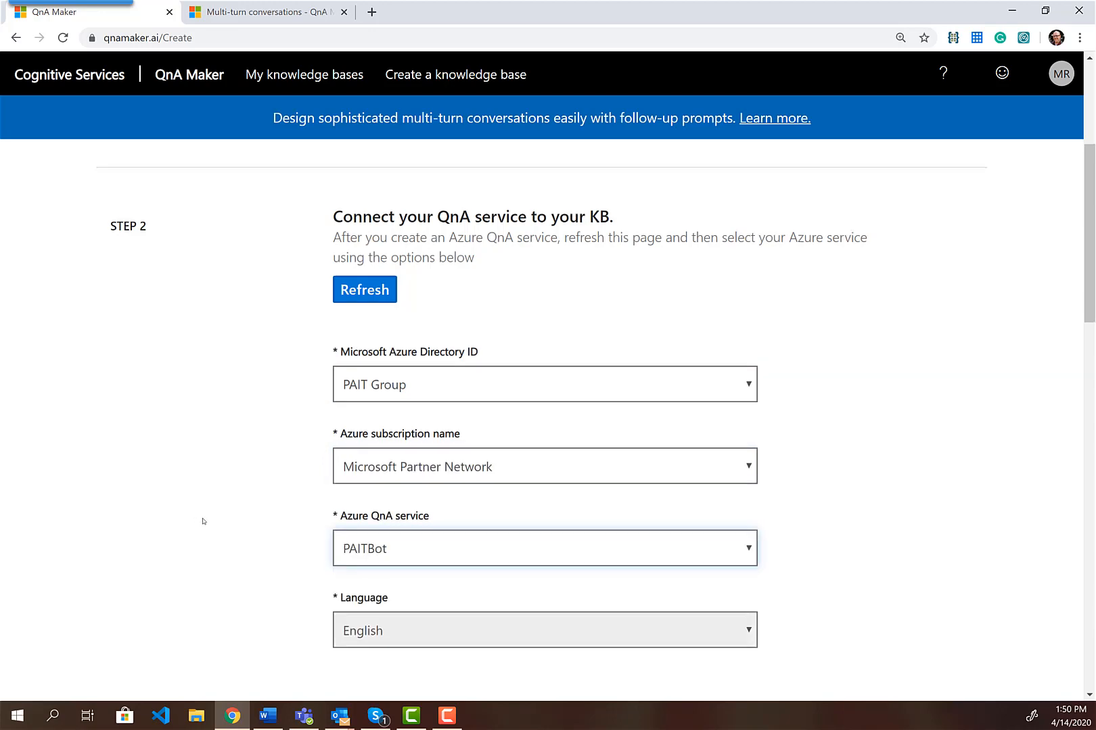
scroll(234, 518, "down", 2)
scroll(234, 518, "down", 4)
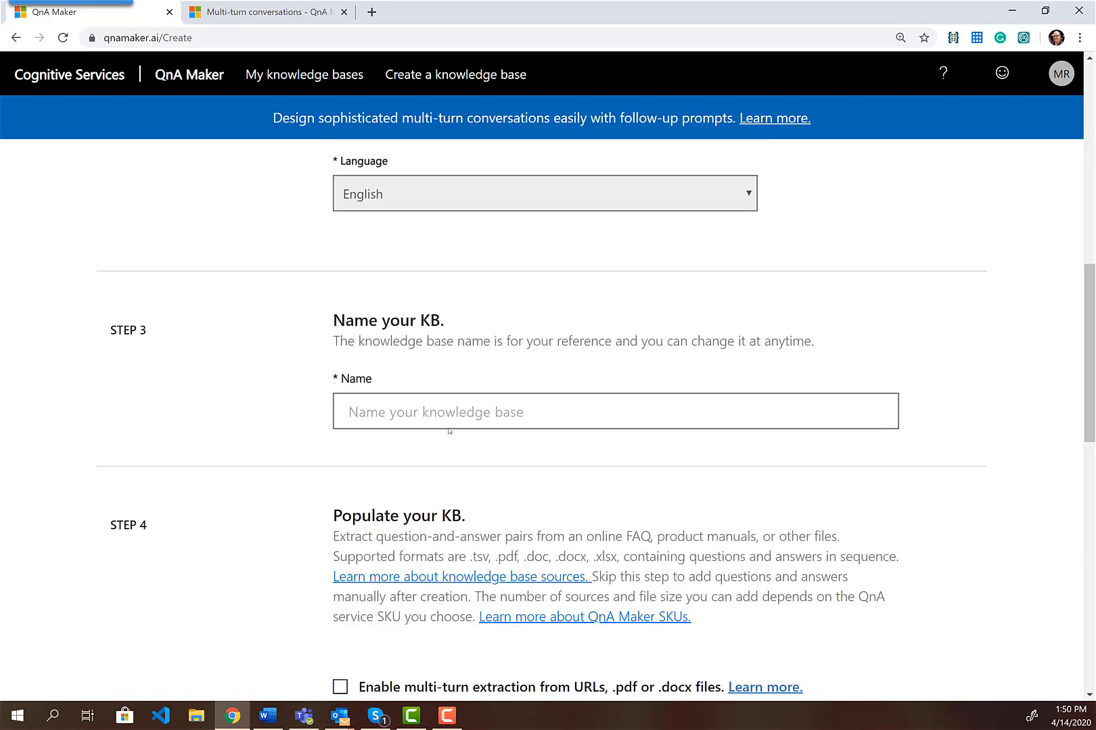
Name the knowledge base QnAMultiTurnBot and enable multi-turn extraction
left_click(462, 415)
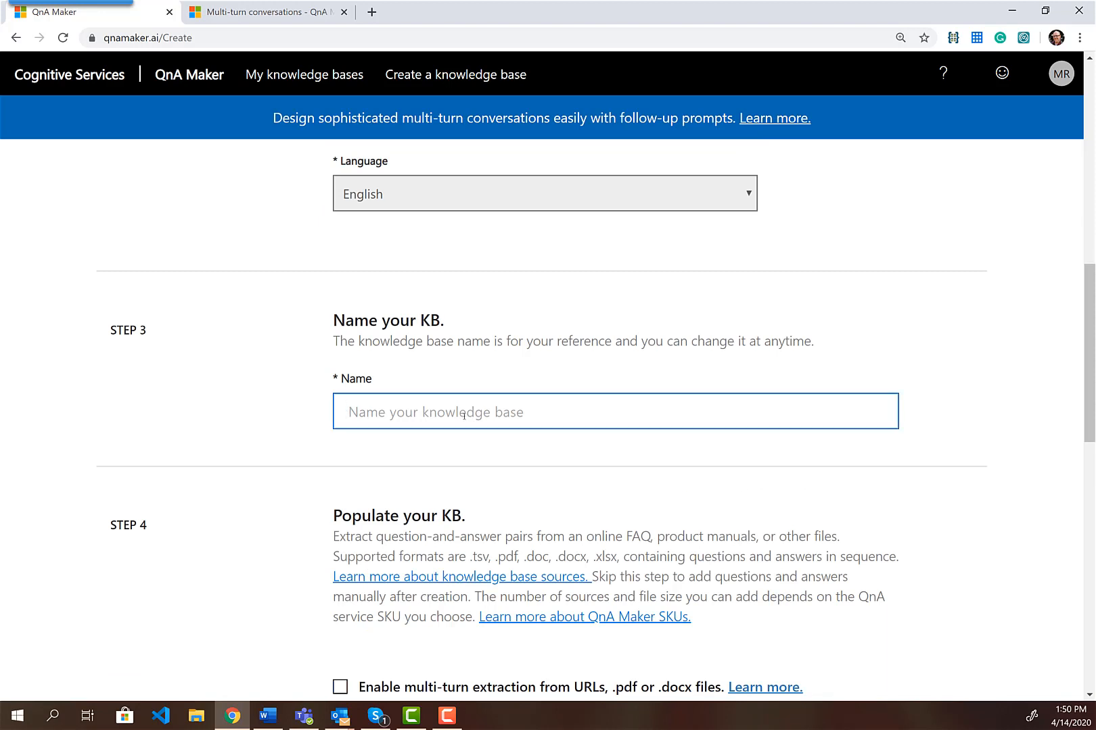
type("QnAMu")
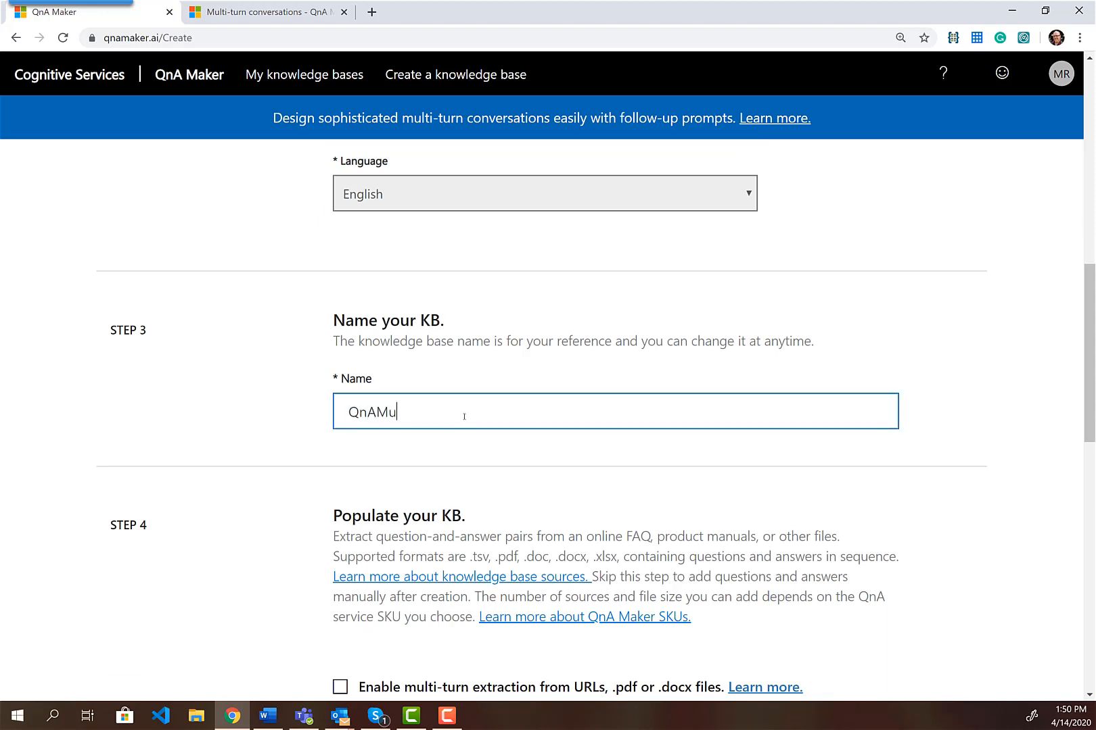
type("ltiTurnBot")
scroll(474, 426, "down", 3)
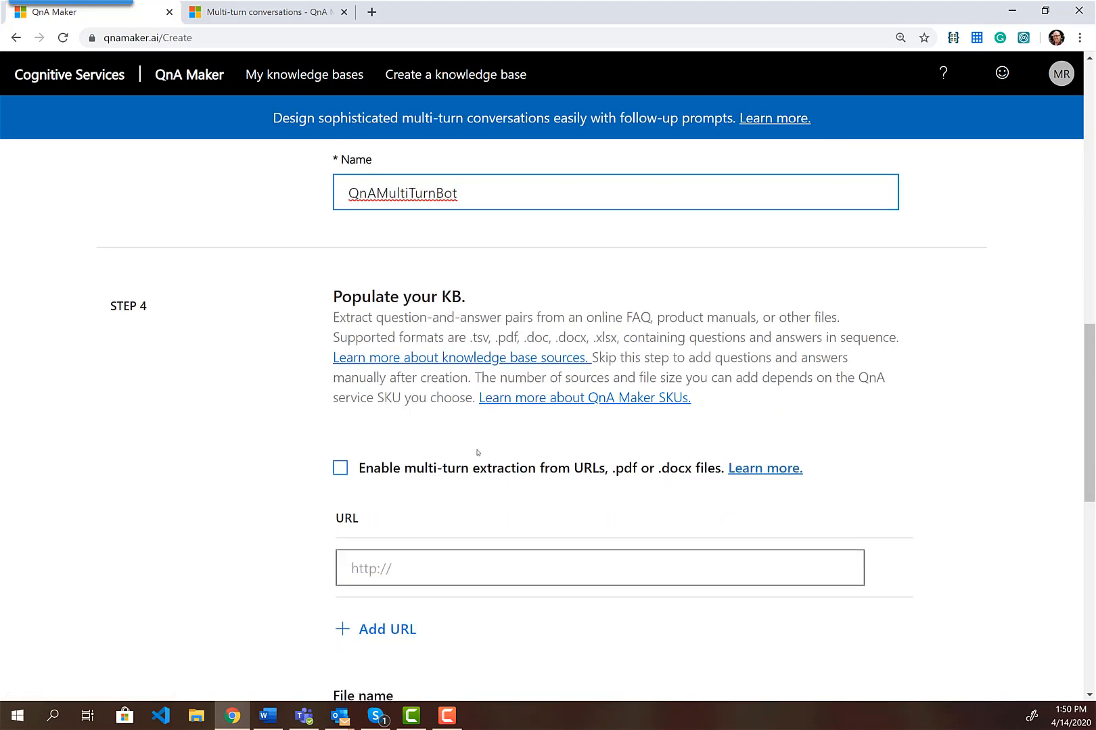
scroll(490, 440, "down", 1)
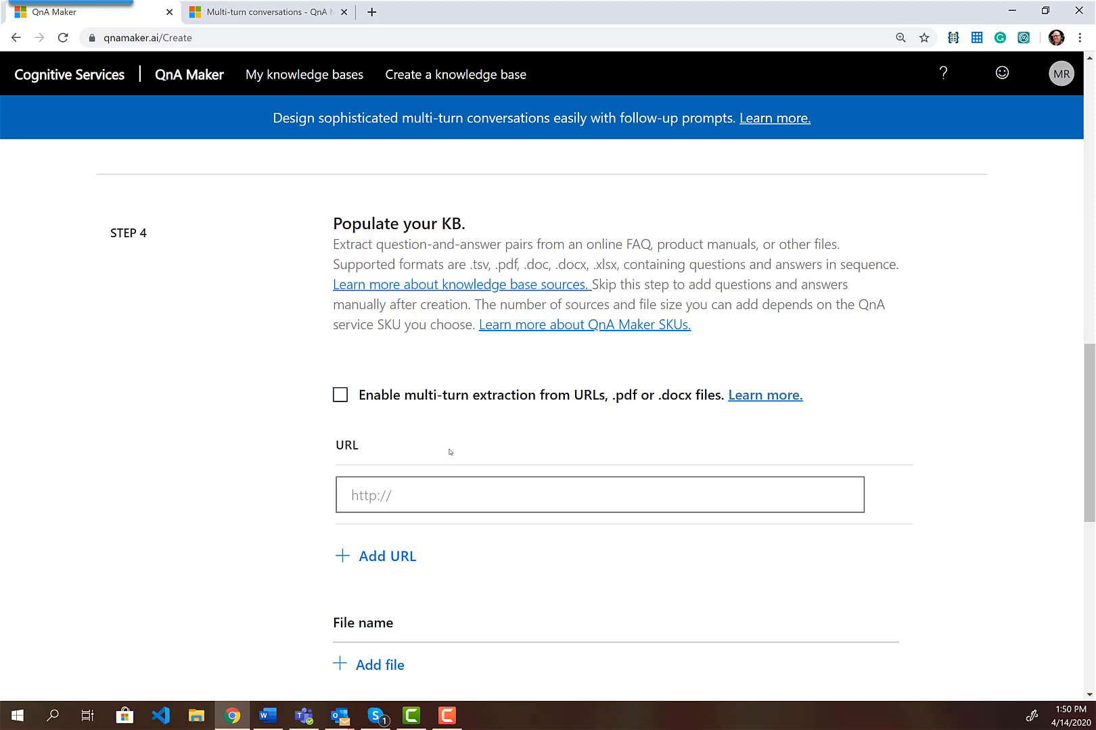
left_click(338, 398)
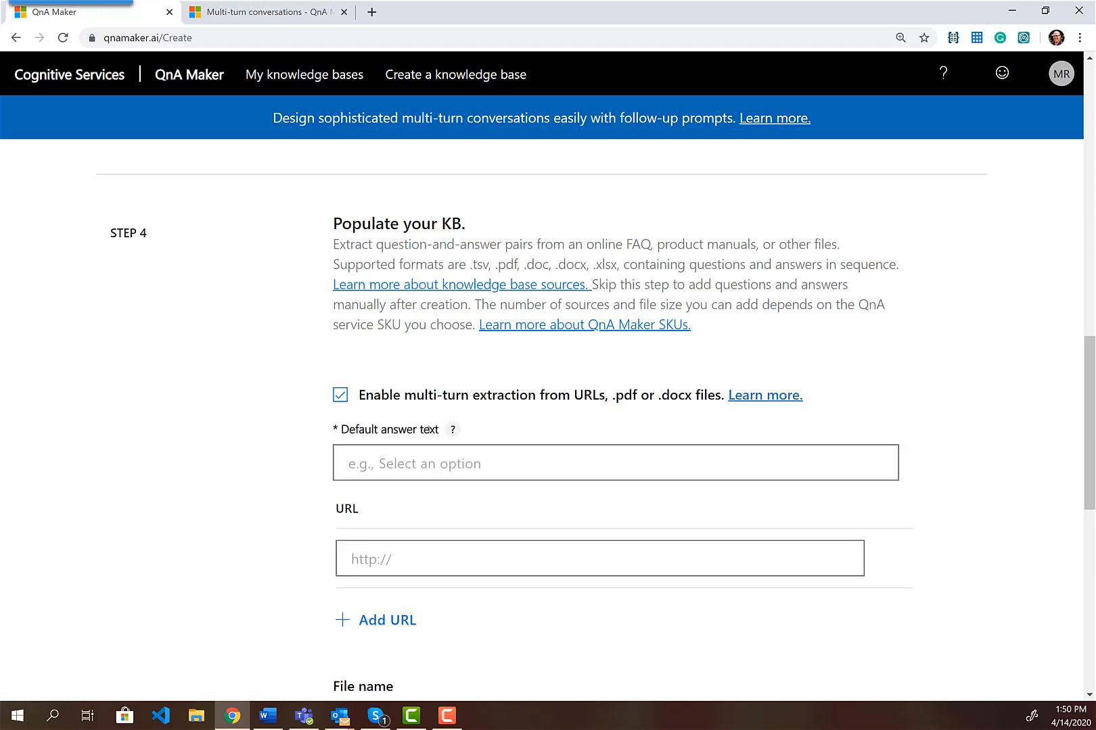
Set the default answer to contact PAIT Group for more information at its e-mail
left_click(466, 464)
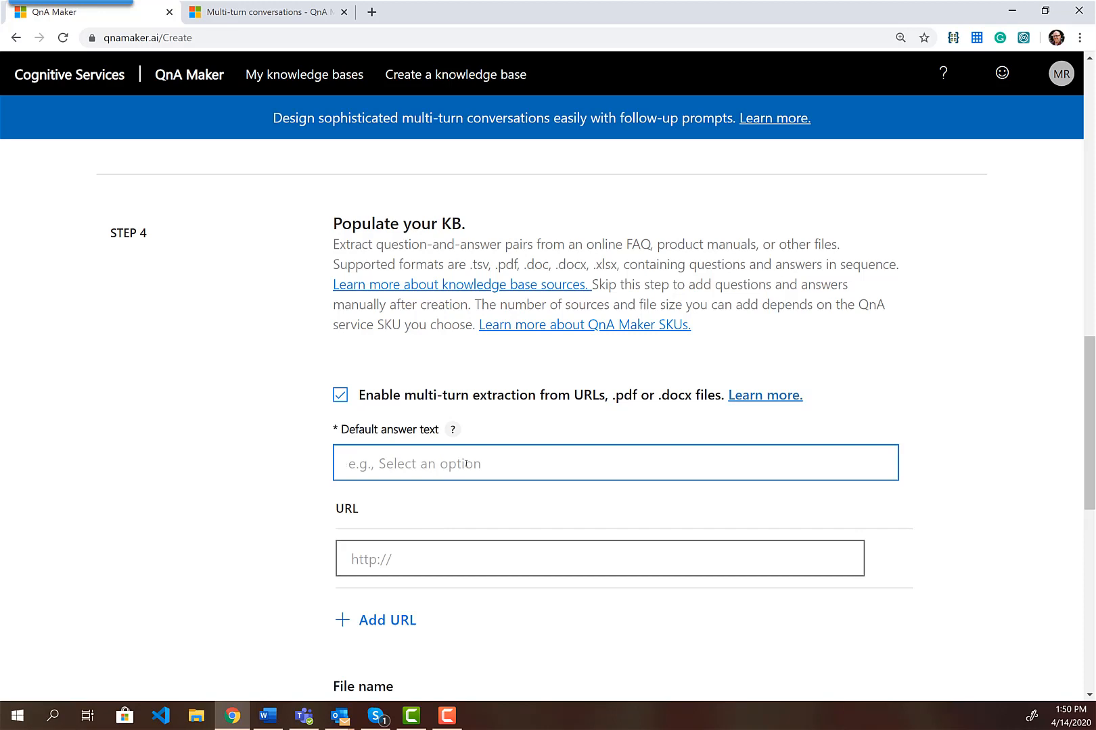
left_click(452, 430)
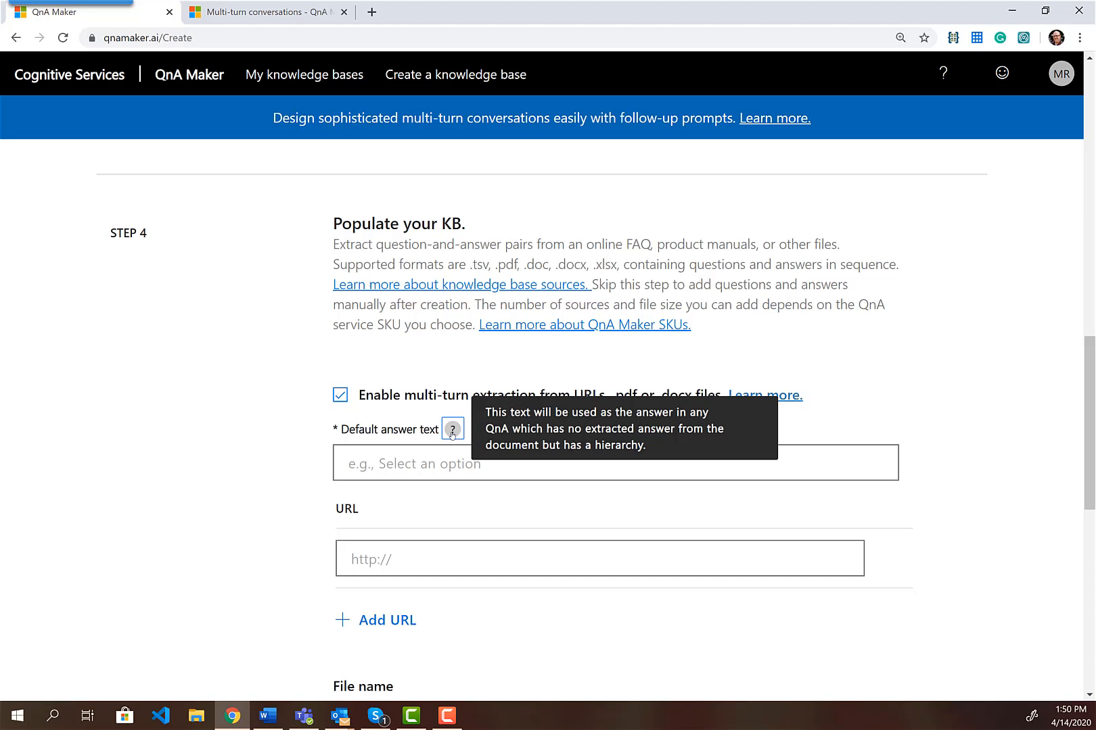
left_click(391, 473)
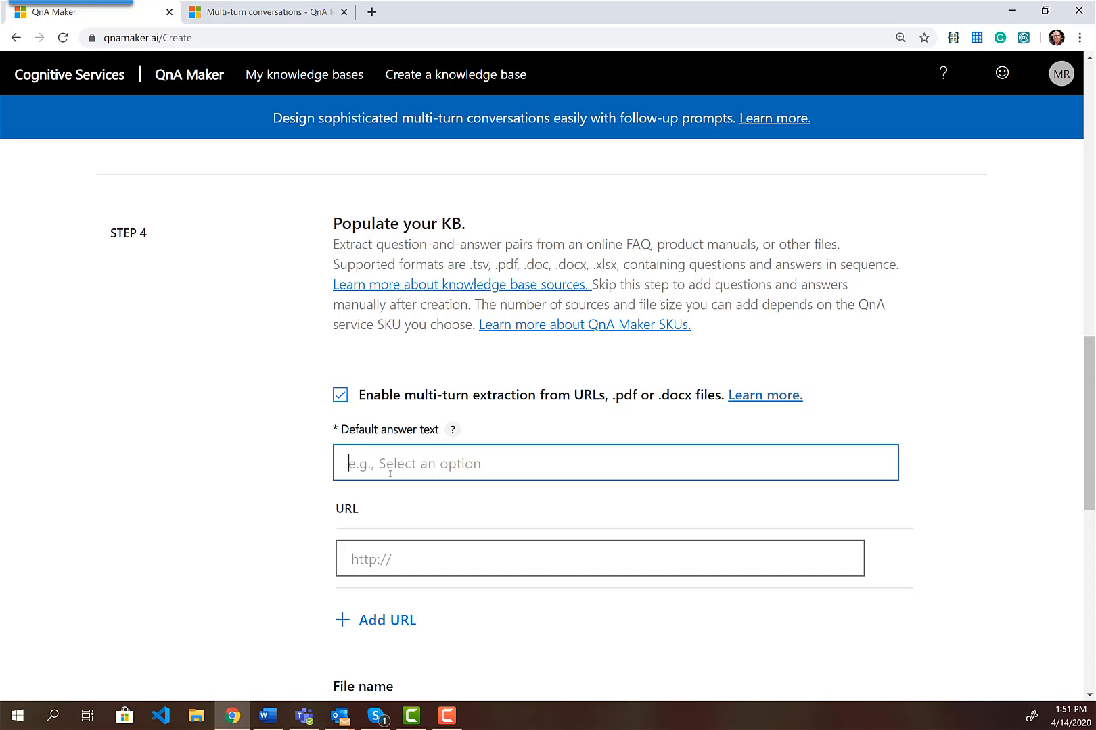
type("Contac")
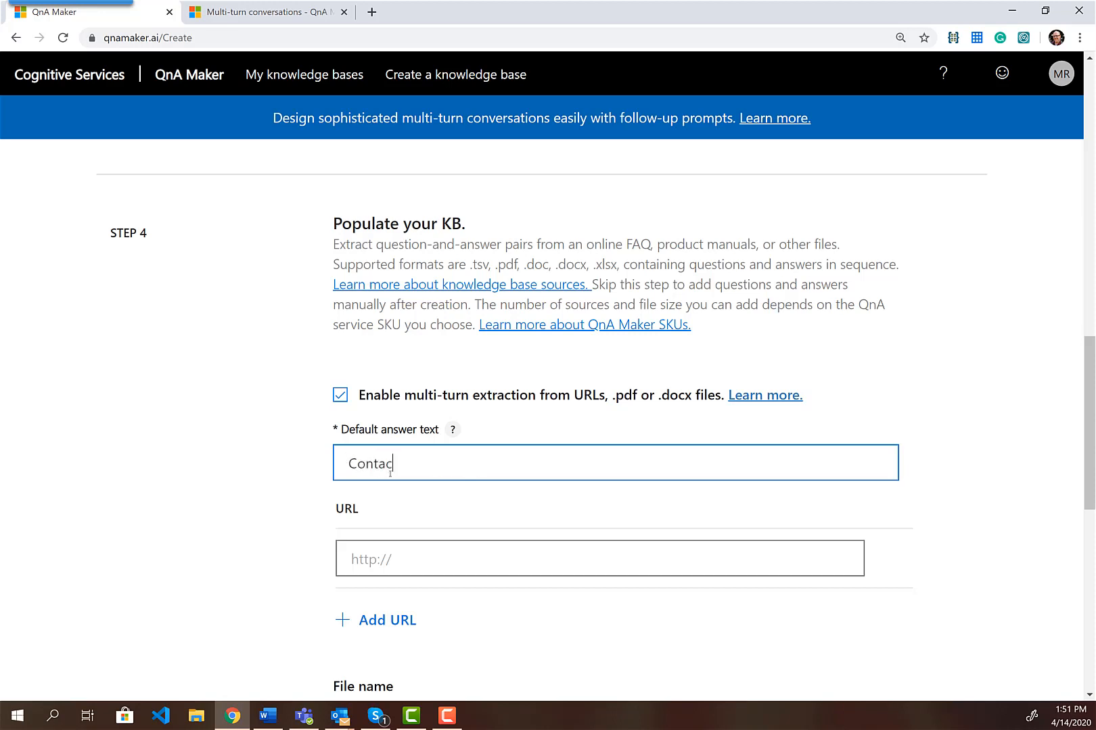
type("t PAIT Group for more inf")
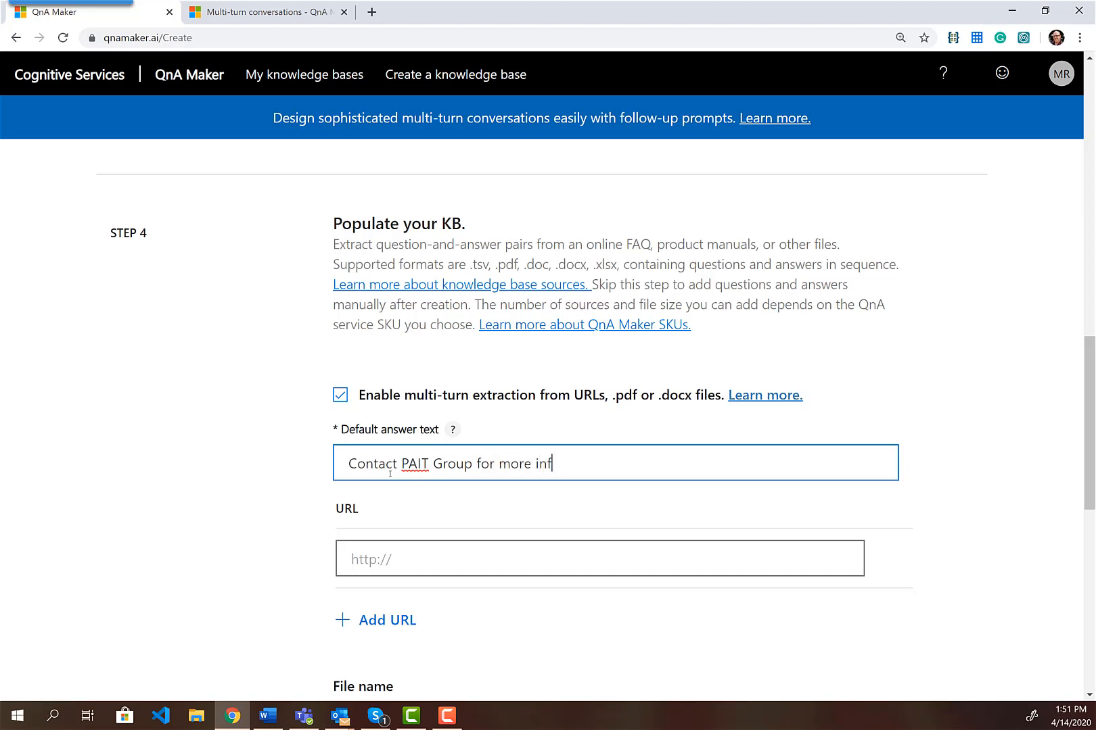
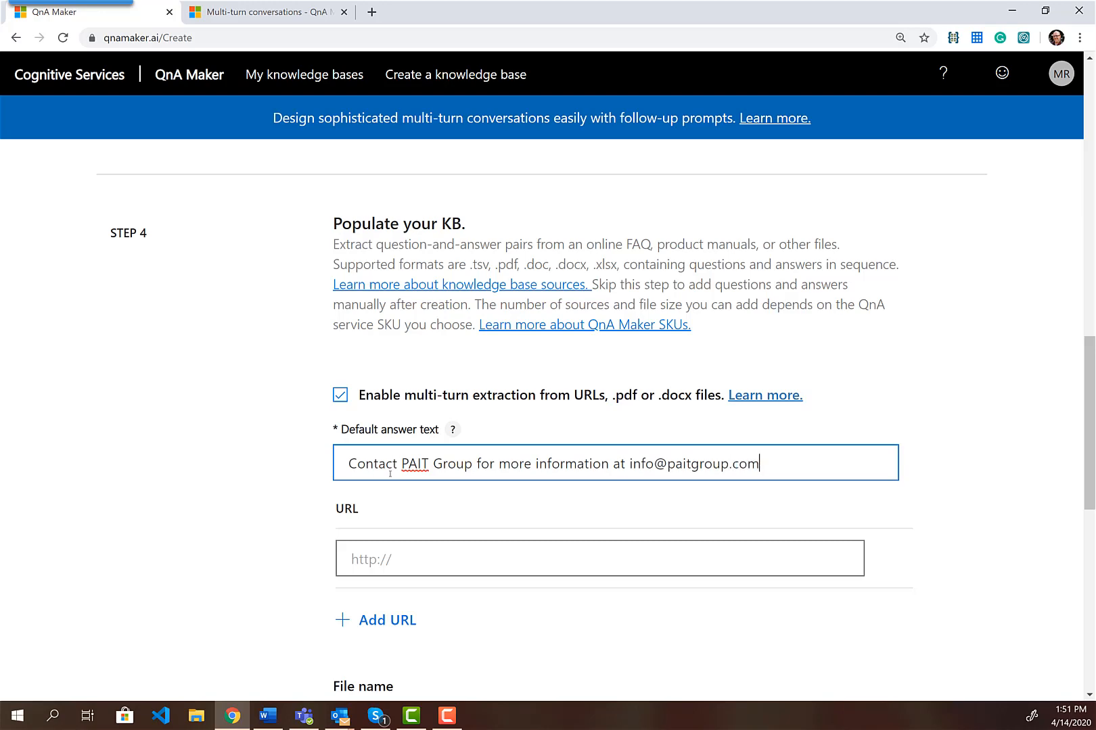
scroll(575, 484, "down", 3)
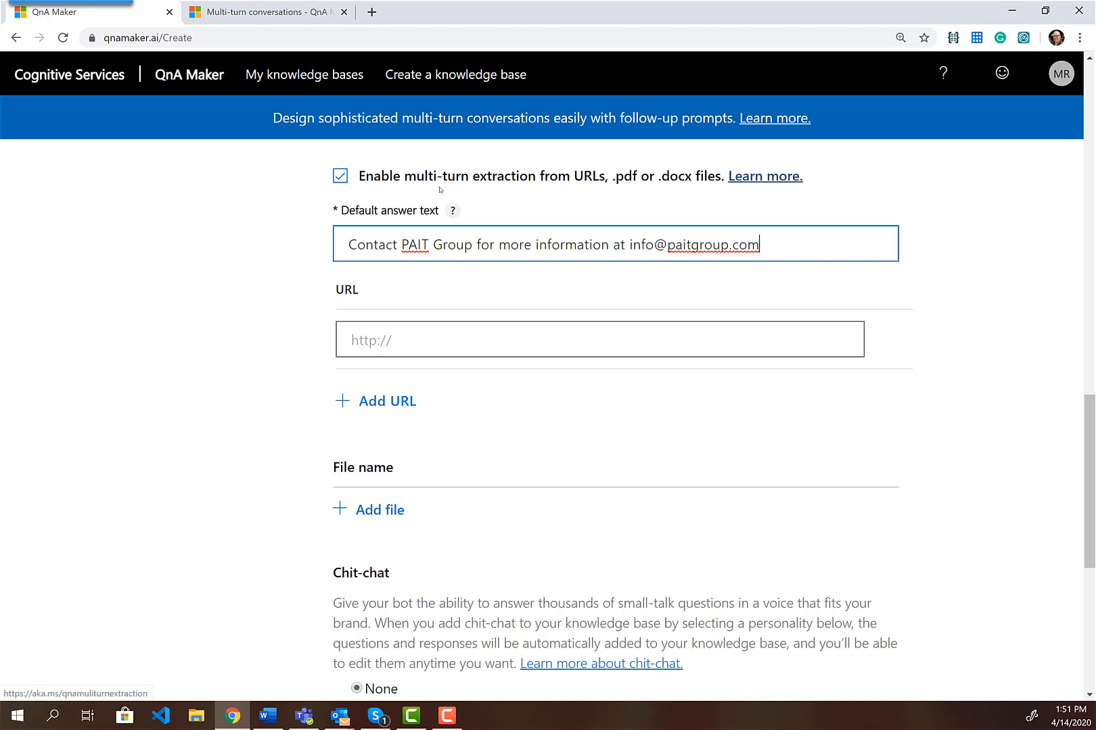
Open the multi-turn help article in a new tab and read its FAQ-document caution
right_click(761, 179)
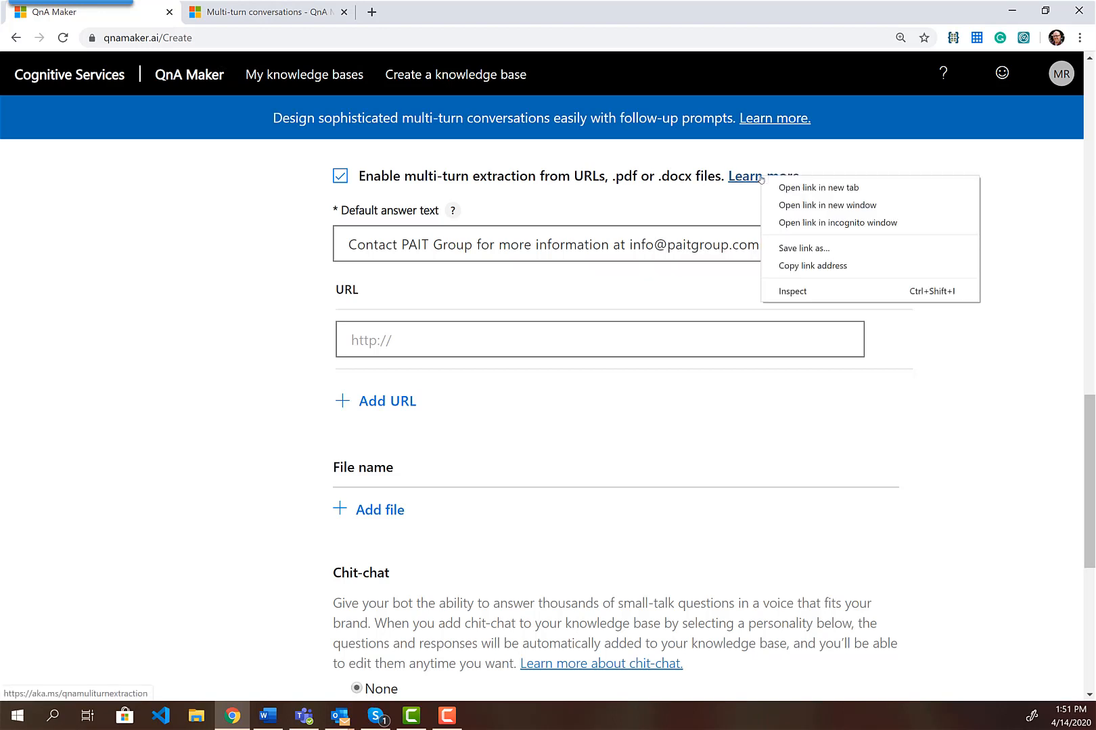
left_click(798, 187)
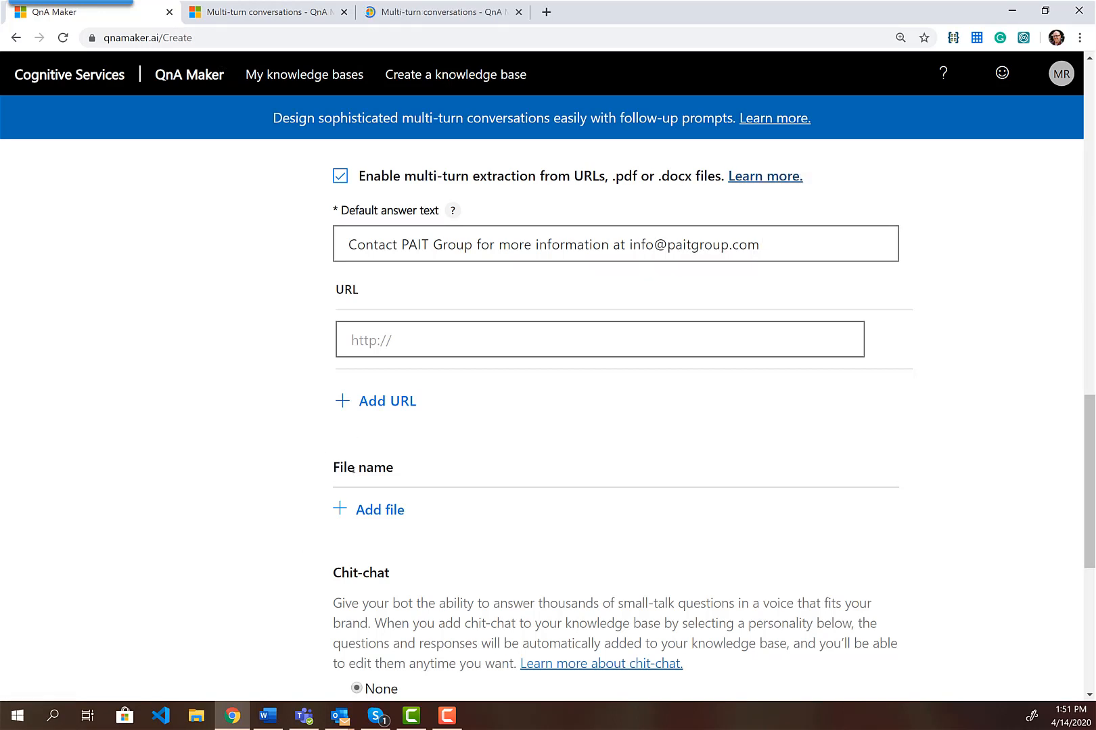
left_click(434, 12)
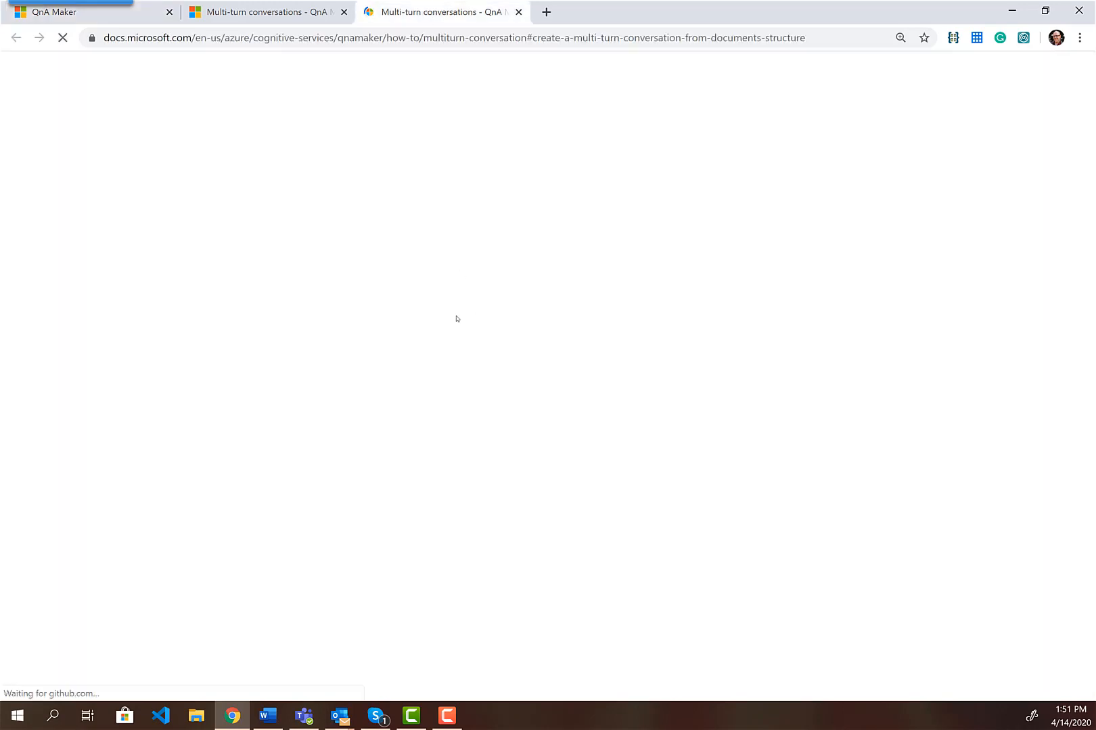
scroll(491, 357, "down", 10)
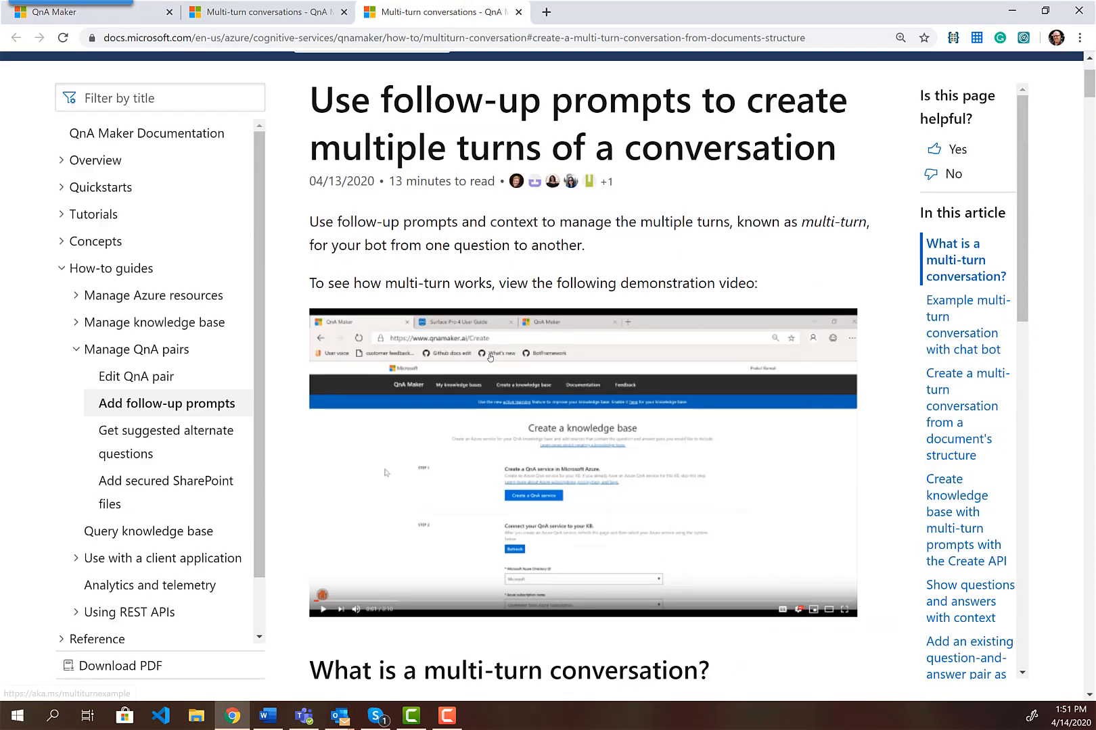
scroll(489, 358, "down", 1)
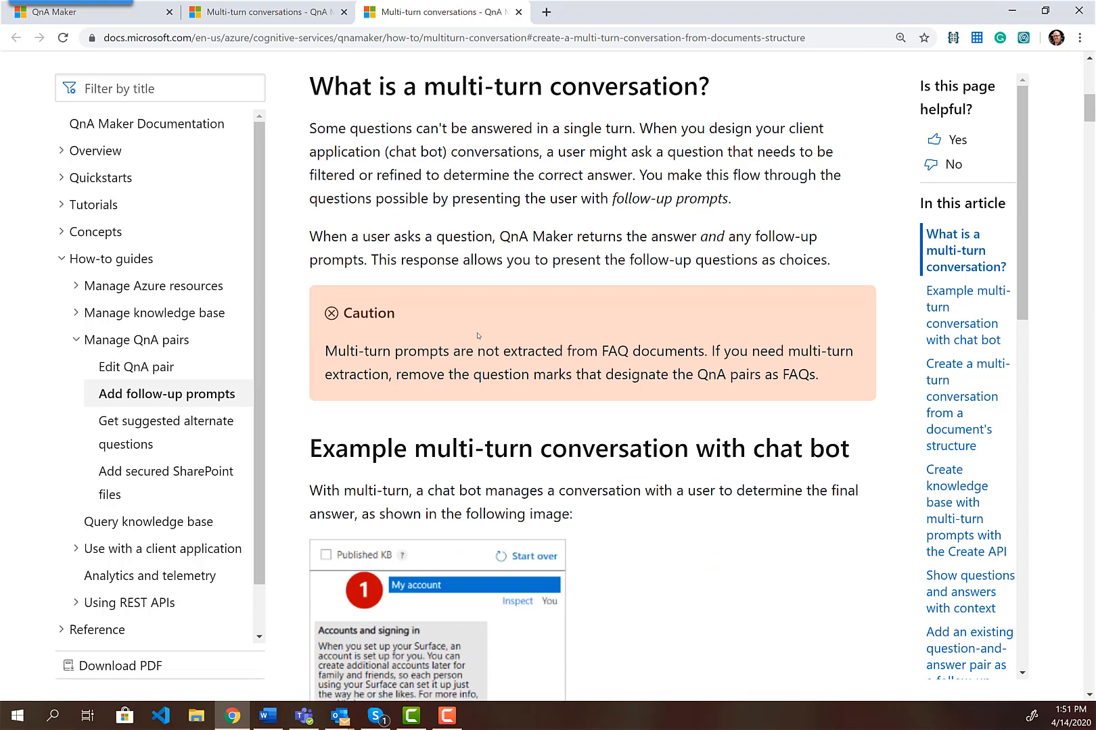
scroll(477, 335, "down", 8)
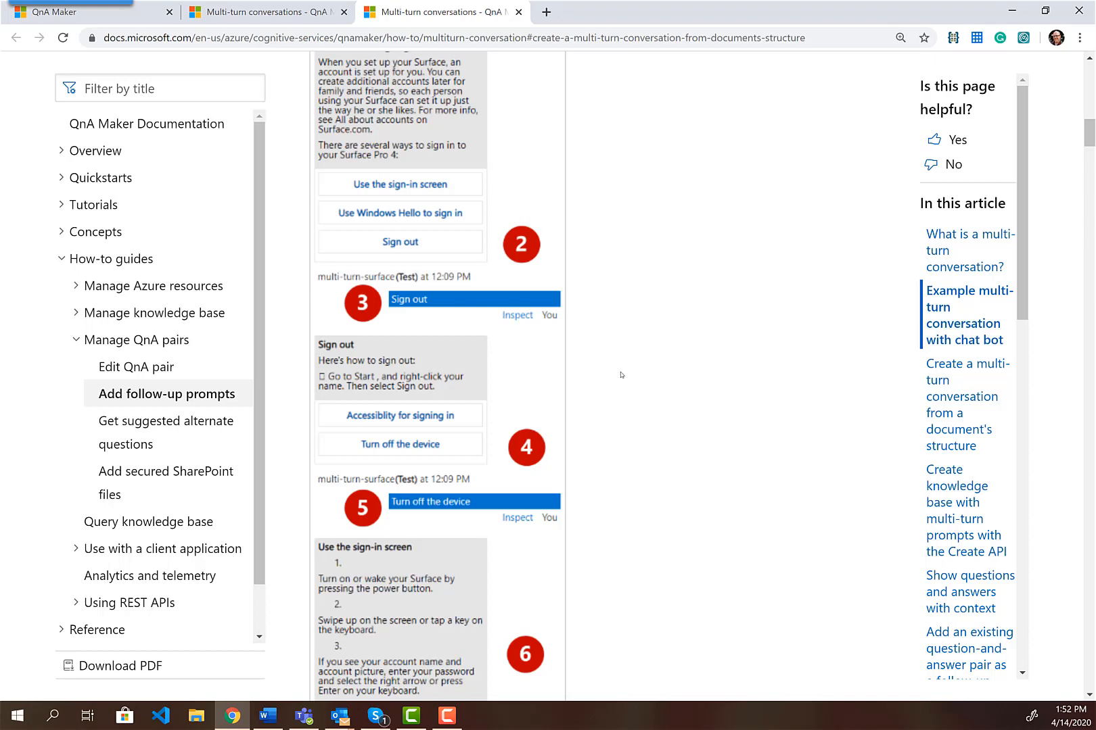
scroll(616, 382, "up", 3)
scroll(727, 357, "up", 5)
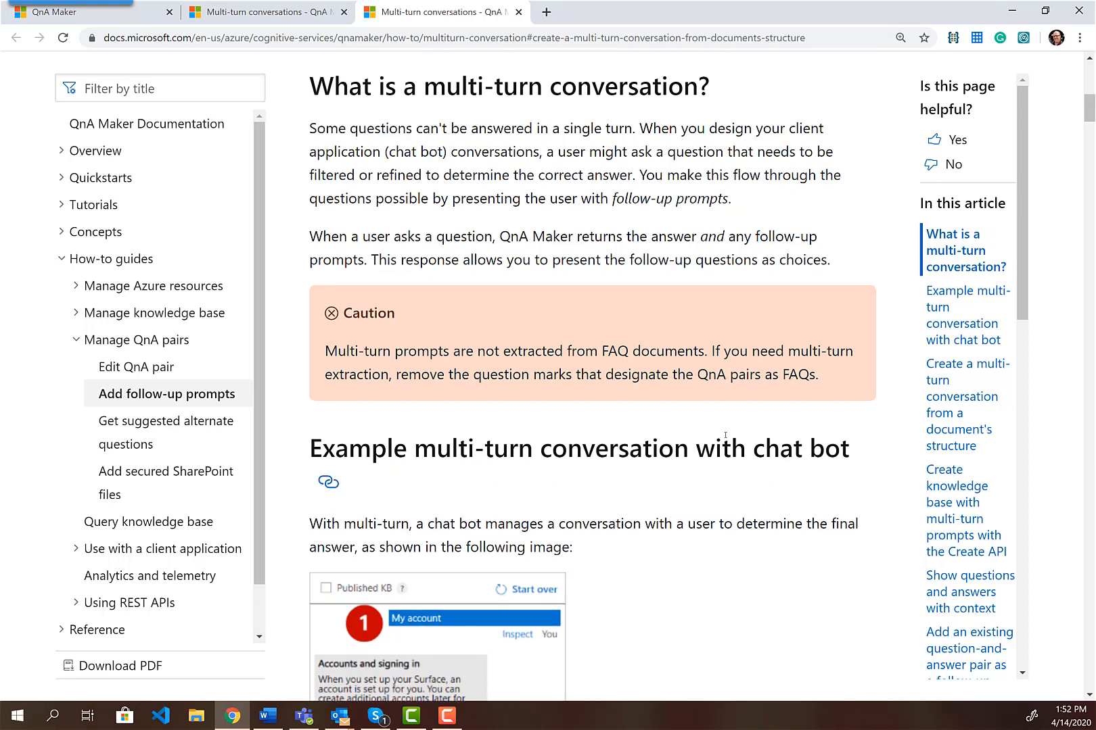
scroll(727, 433, "down", 1)
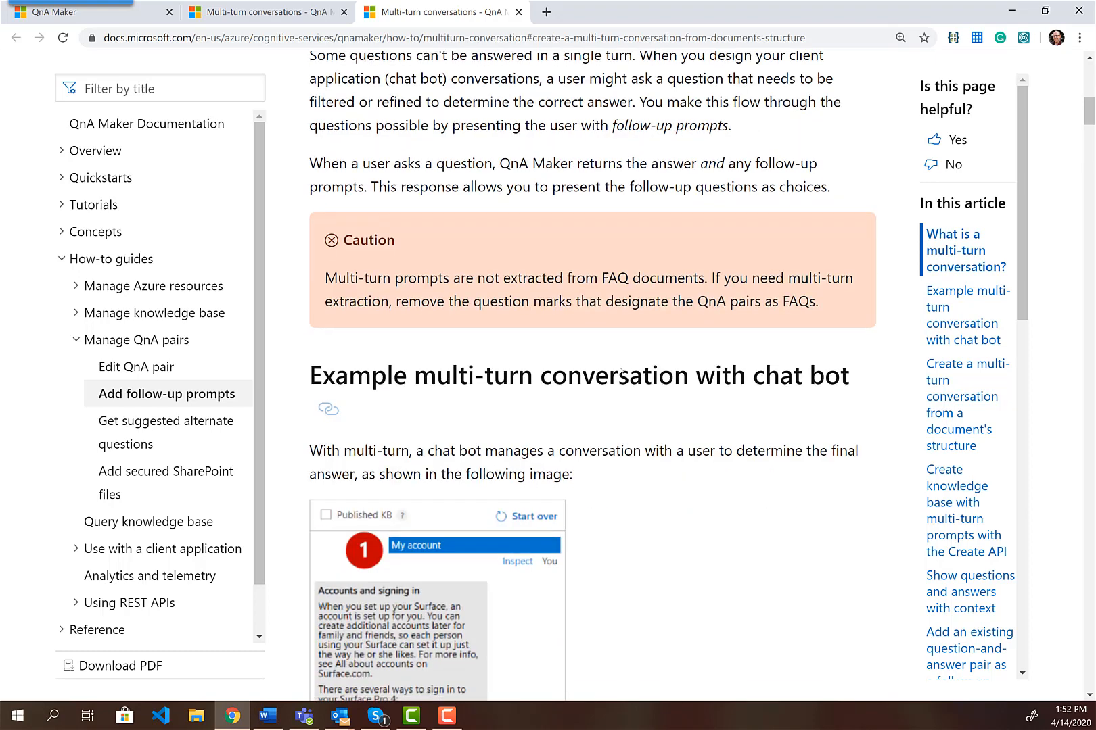
left_click(268, 717)
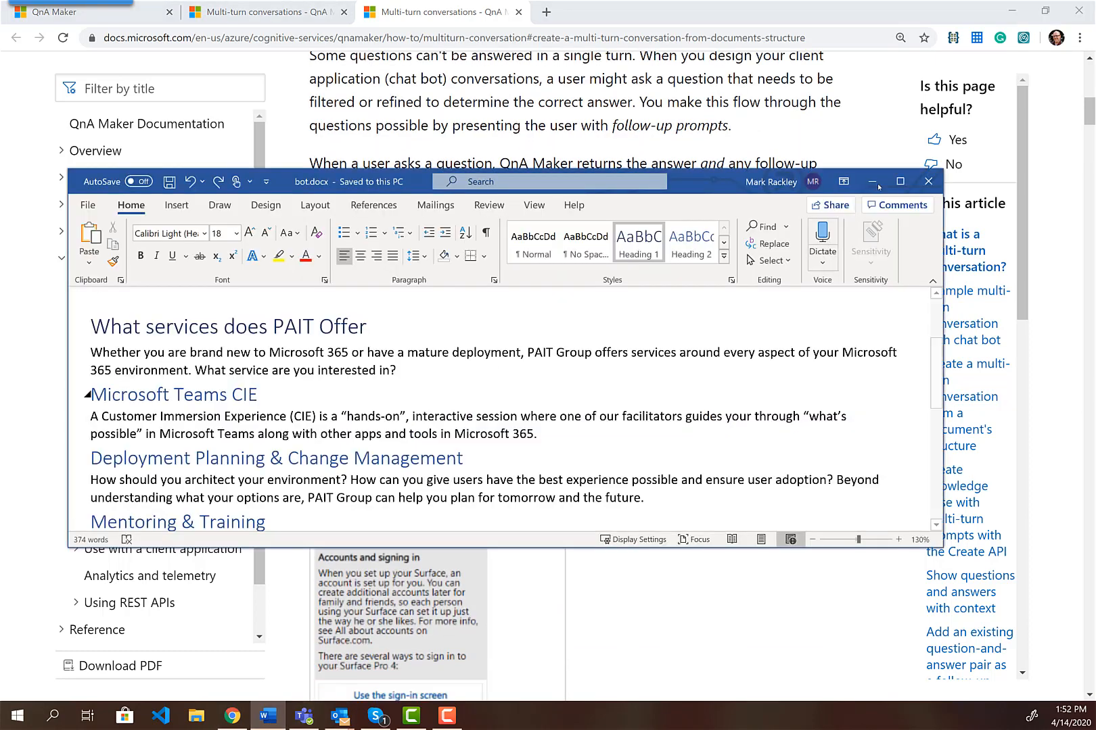
left_click(900, 181)
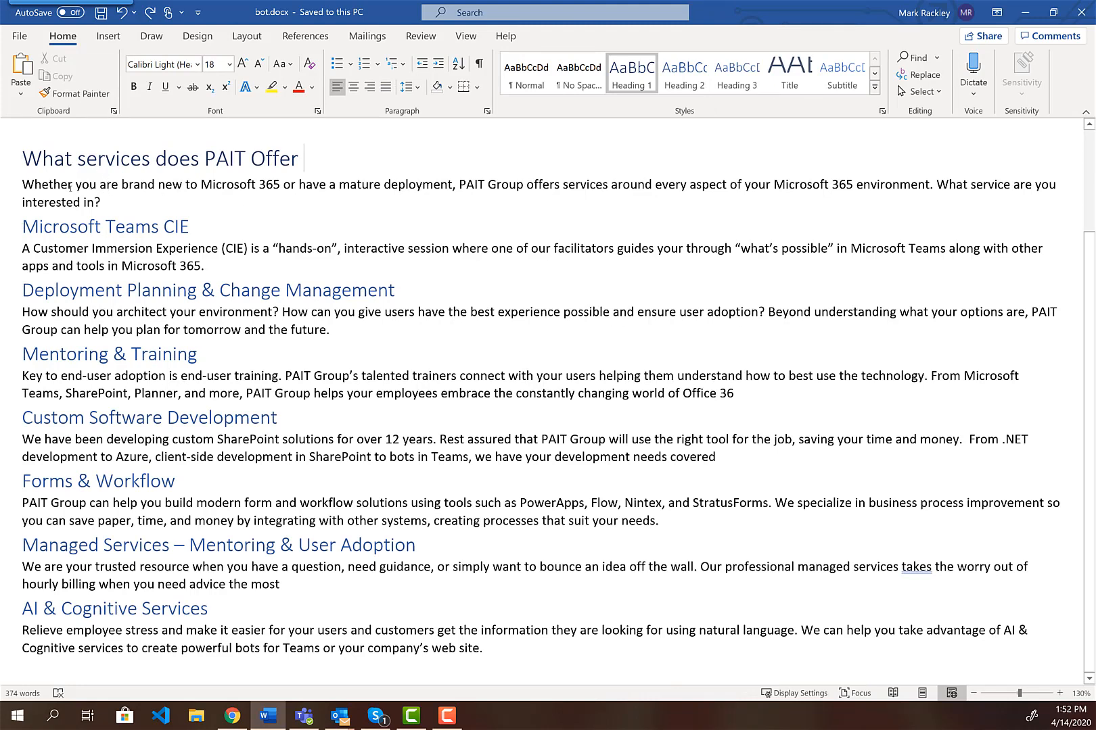
left_click(136, 226)
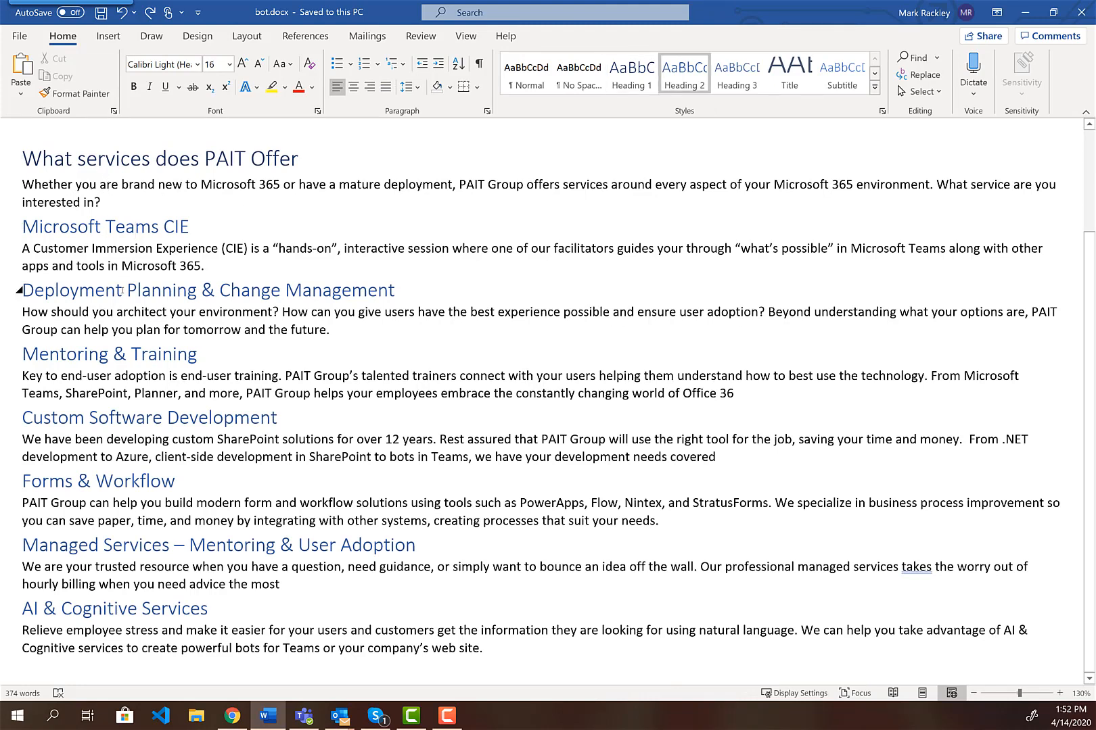
left_click(123, 290)
left_click(113, 354)
scroll(112, 174, "up", 3)
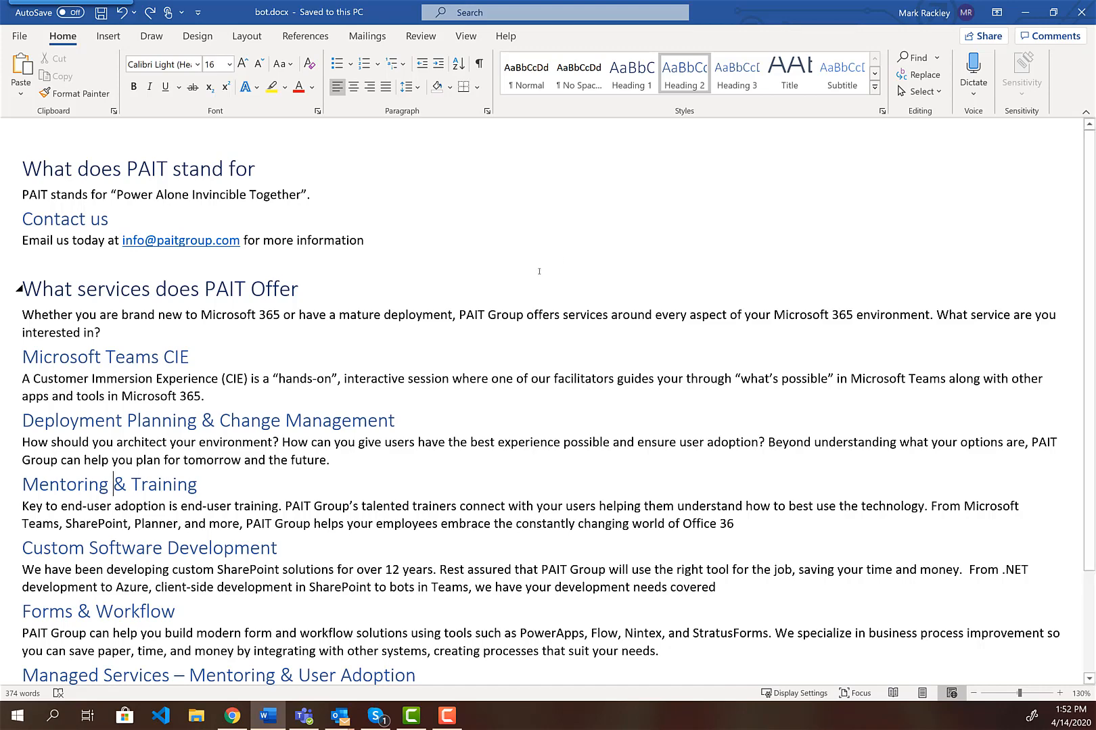
left_click(232, 716)
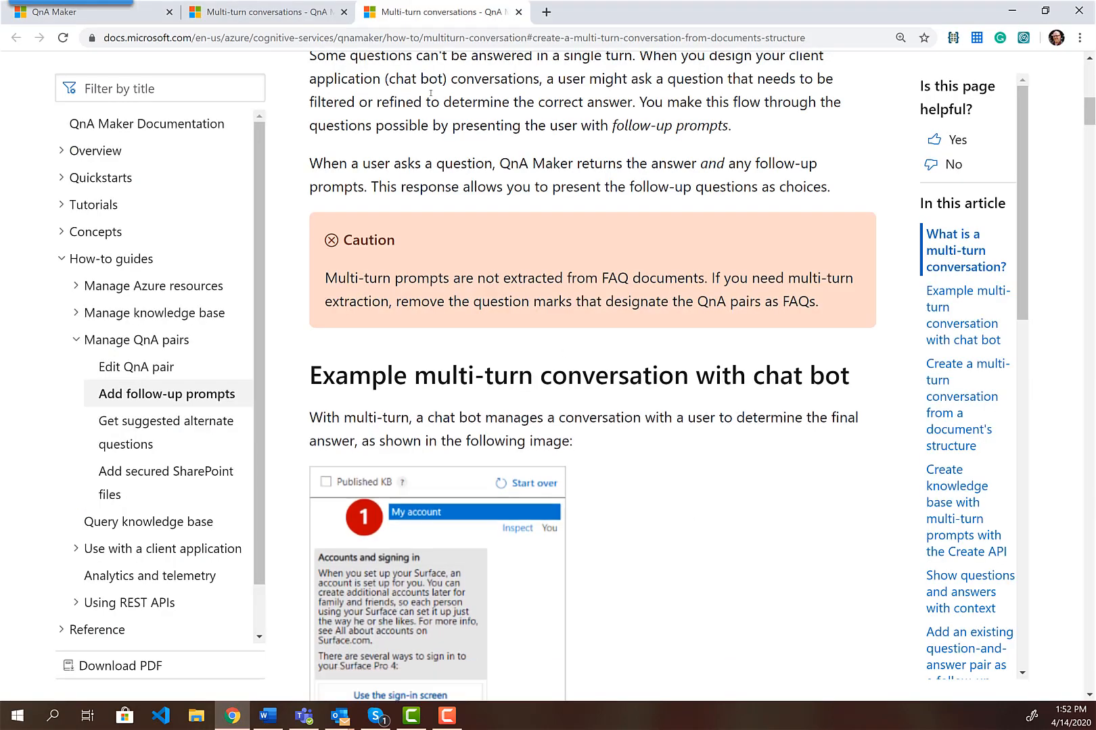
Add bot.docx as the source file, pick Professional chit-chat, and create the KB
left_click(128, 19)
left_click(372, 514)
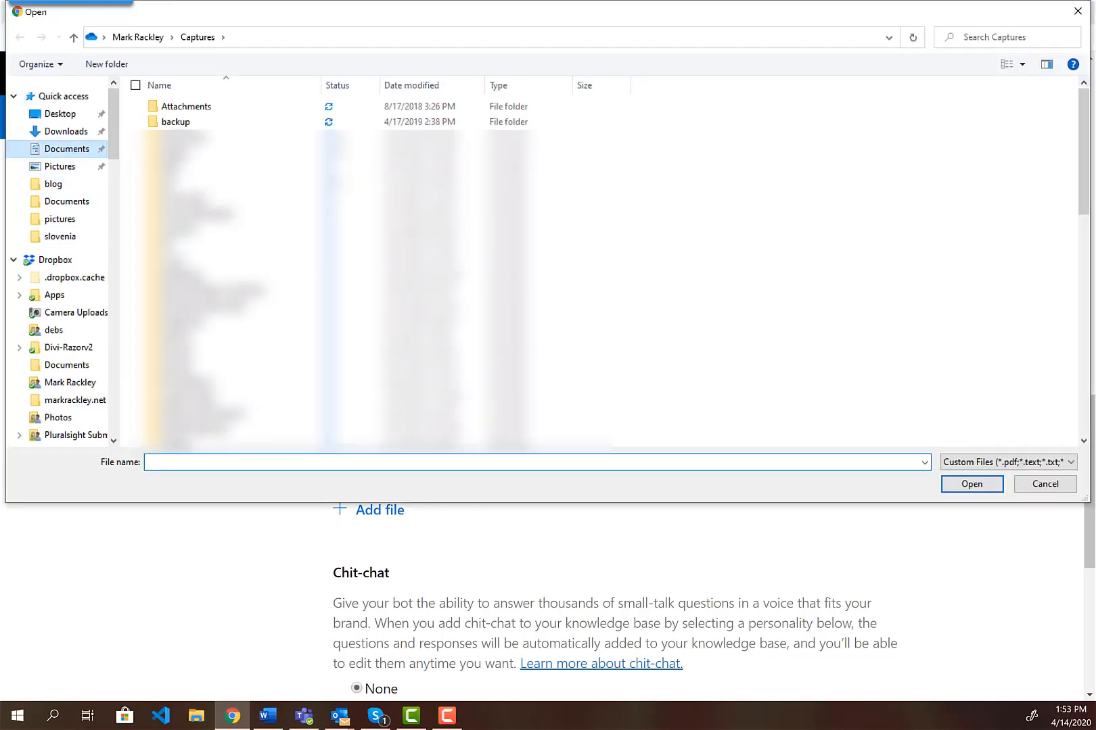
left_click(66, 149)
double_click(171, 105)
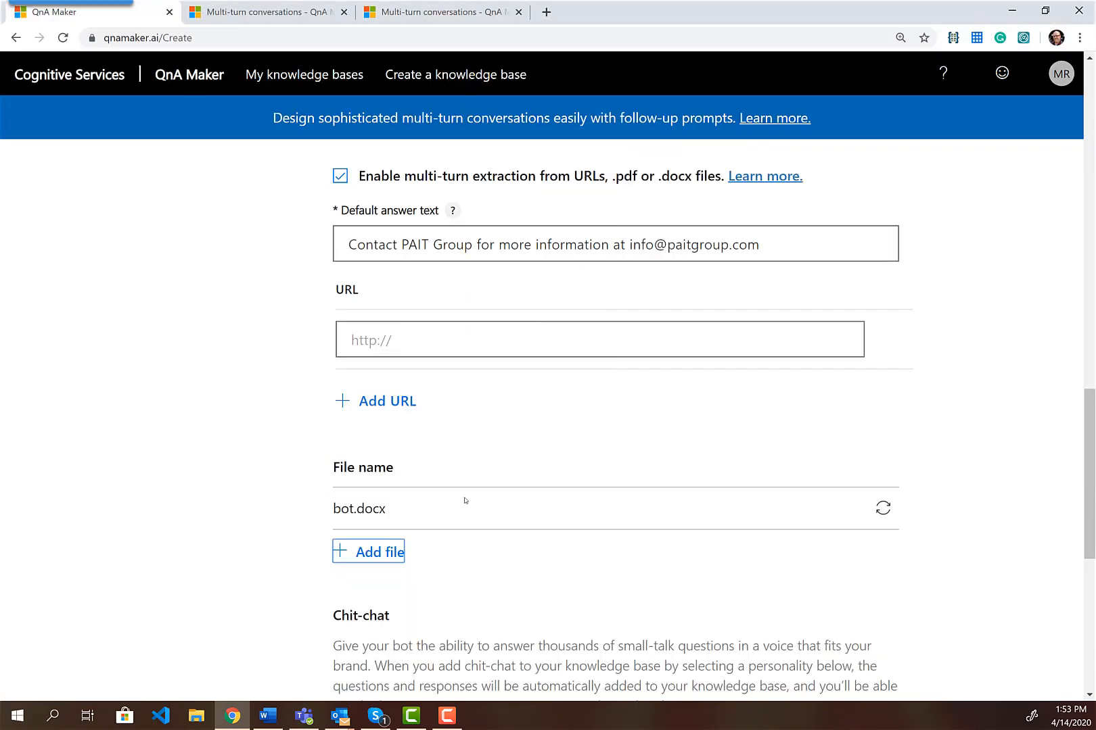
scroll(411, 528, "down", 4)
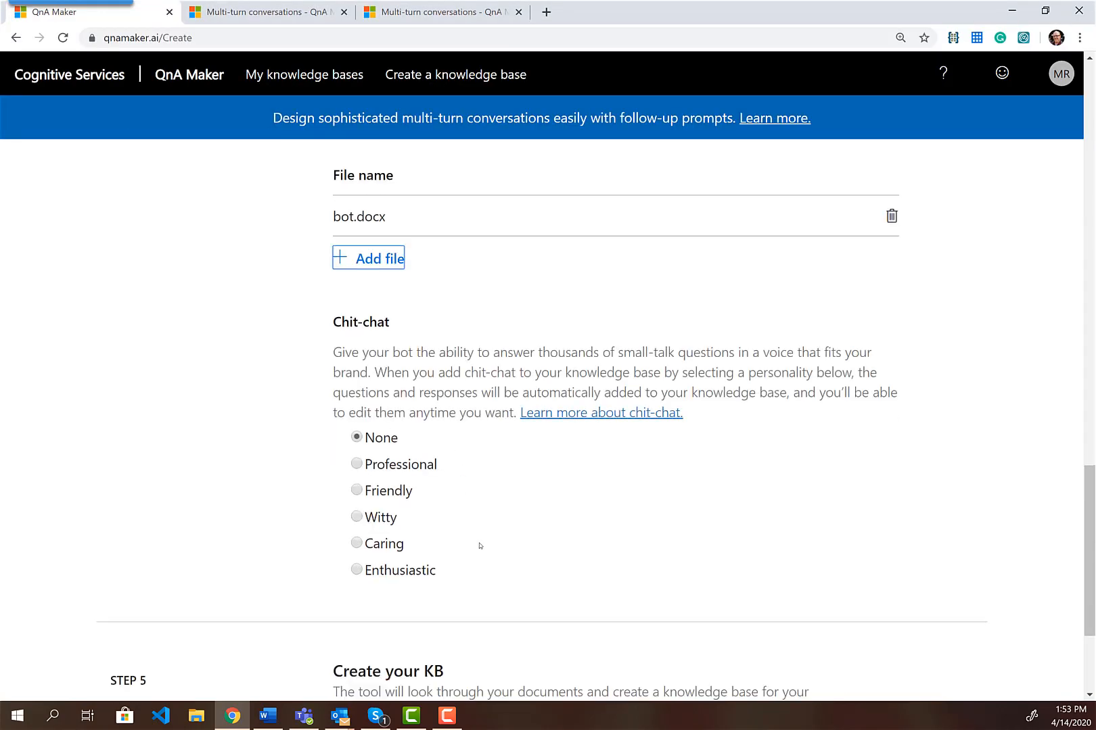
left_click(357, 464)
scroll(546, 448, "down", 3)
left_click(411, 609)
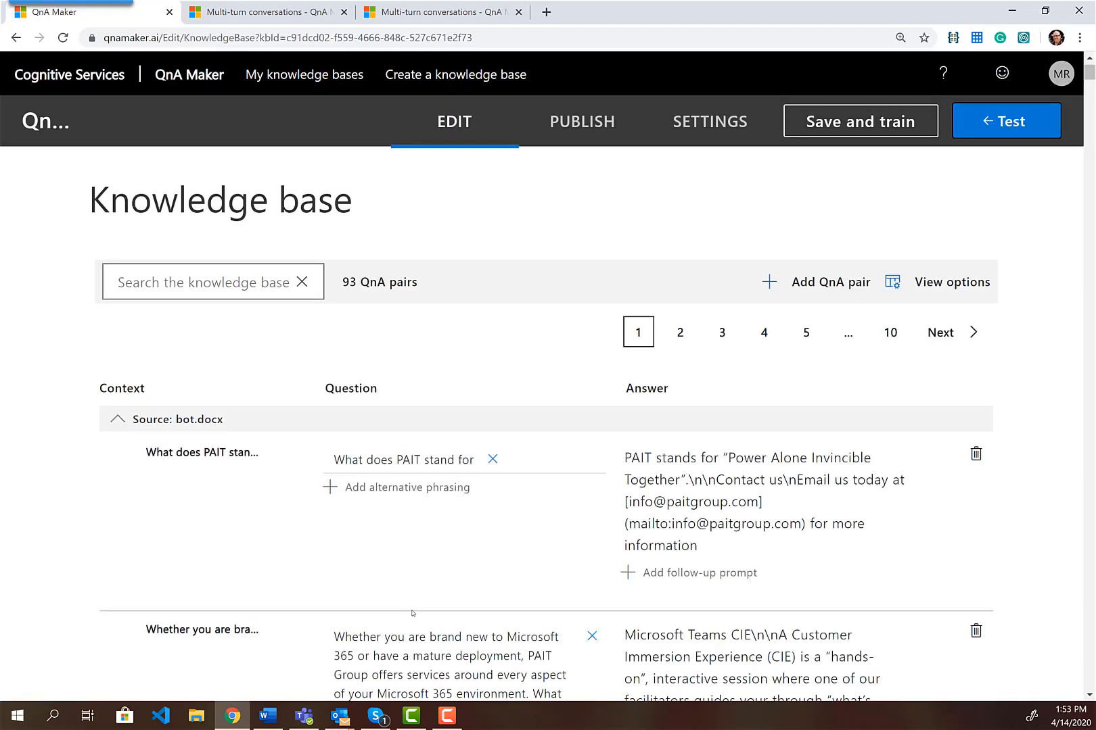
Inspect the generated QnA pairs, including the merged 'nContact' answer, against bot.docx in Word
scroll(521, 537, "down", 3)
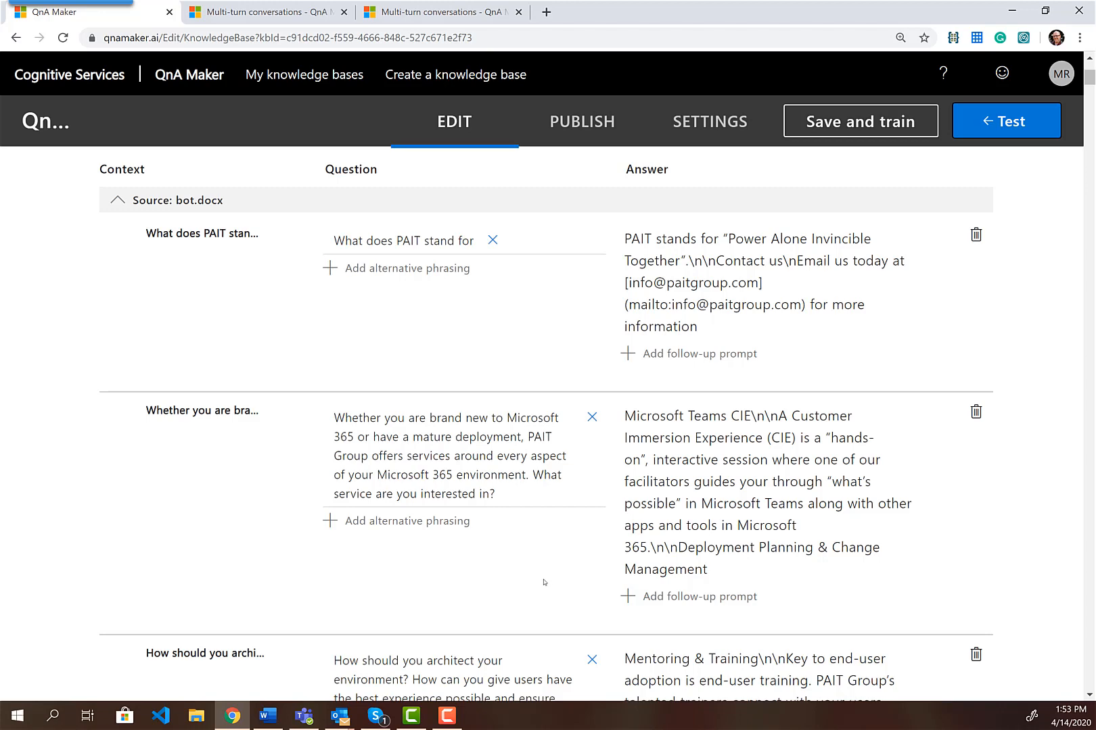
scroll(544, 583, "up", 1)
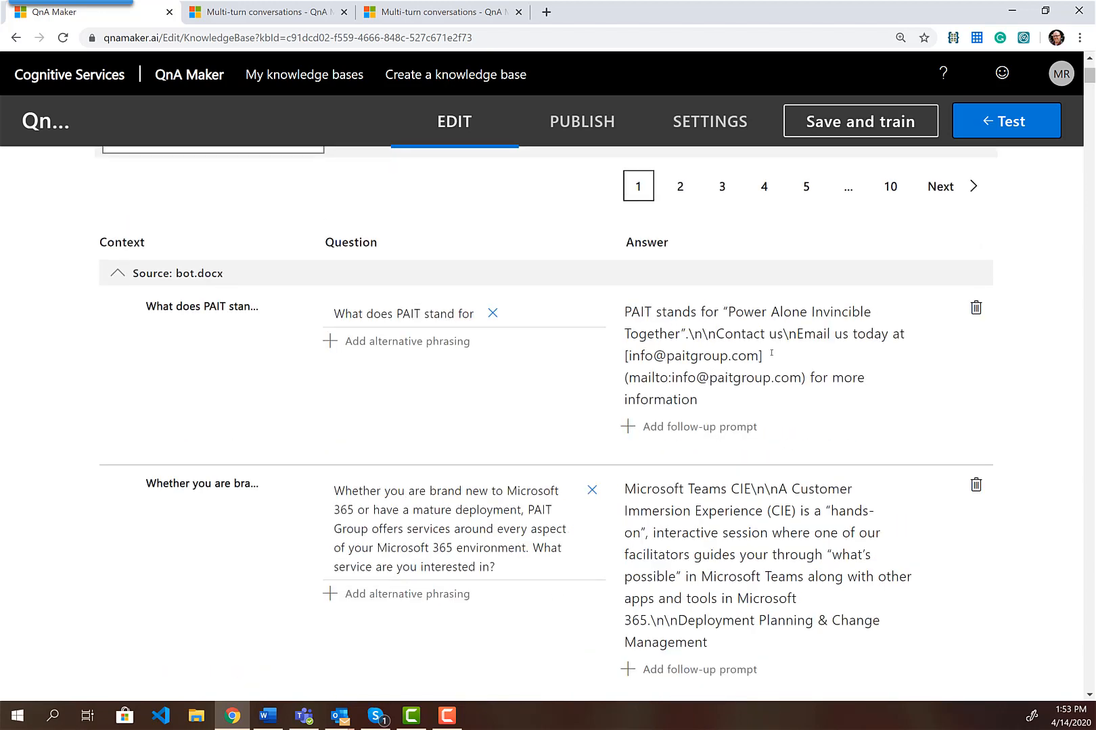
double_click(751, 334)
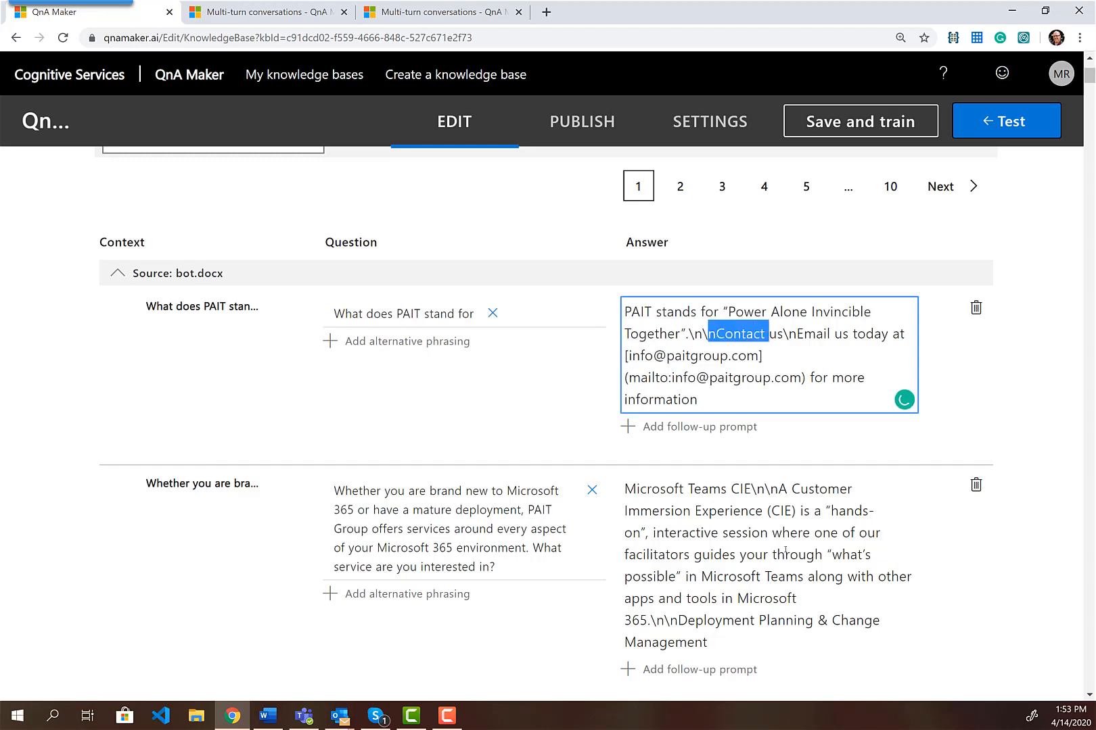
scroll(726, 438, "down", 1)
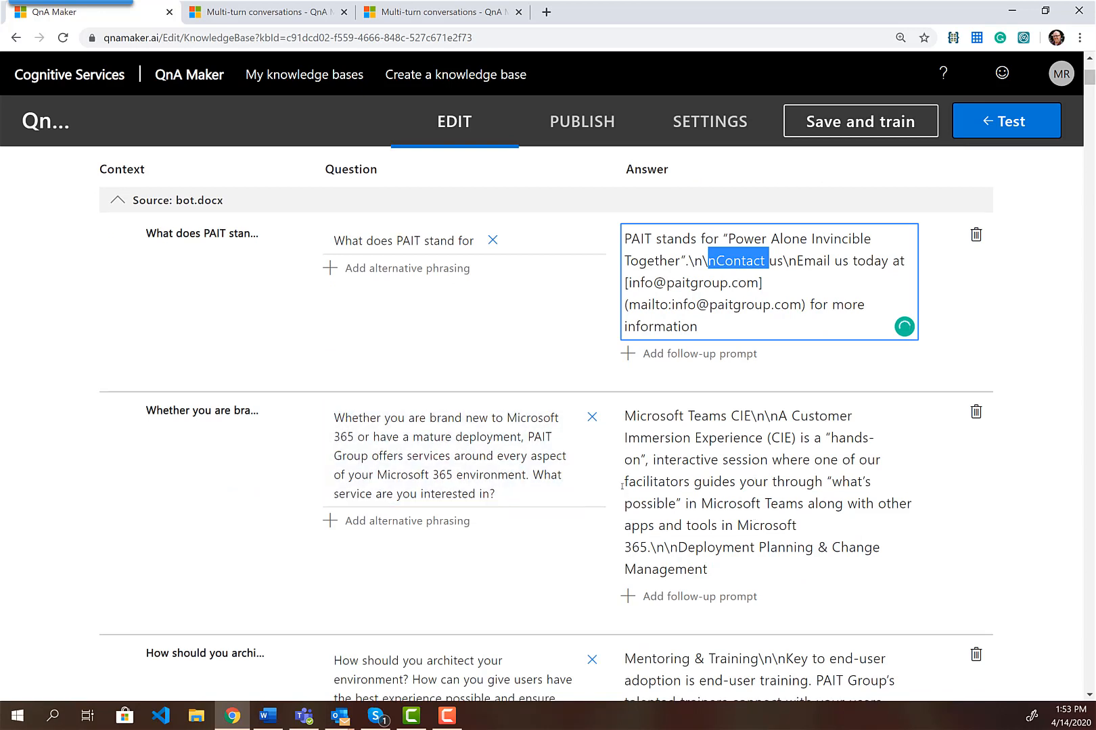
left_click(268, 716)
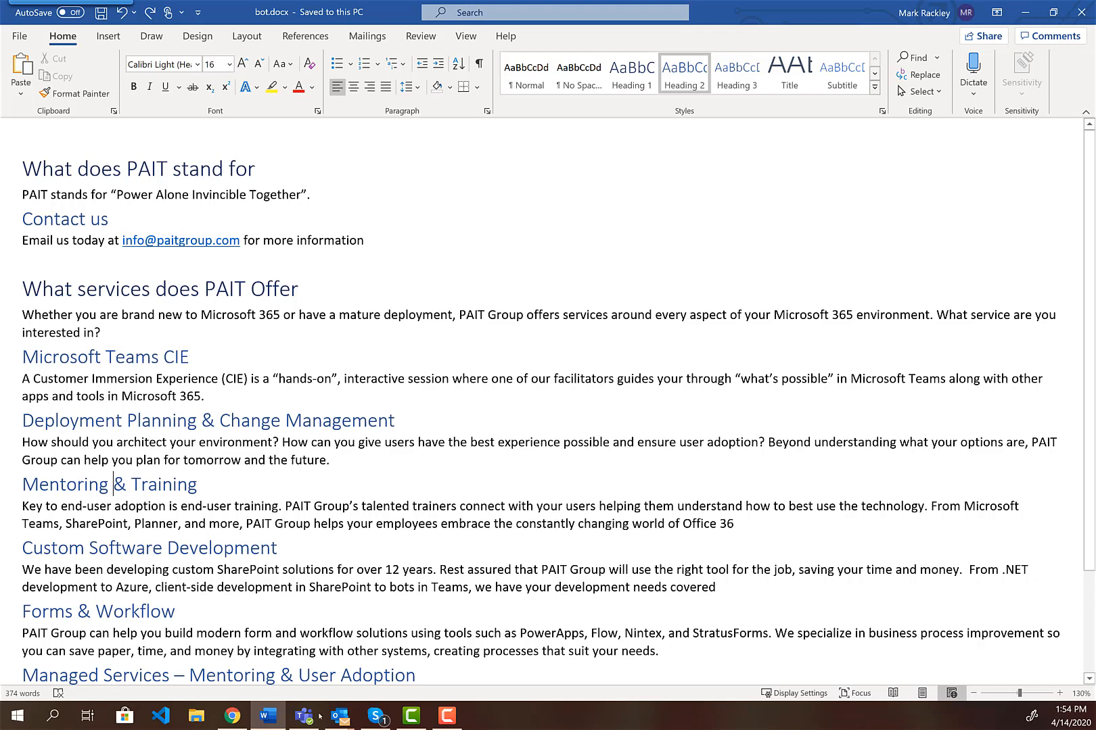
left_click(233, 717)
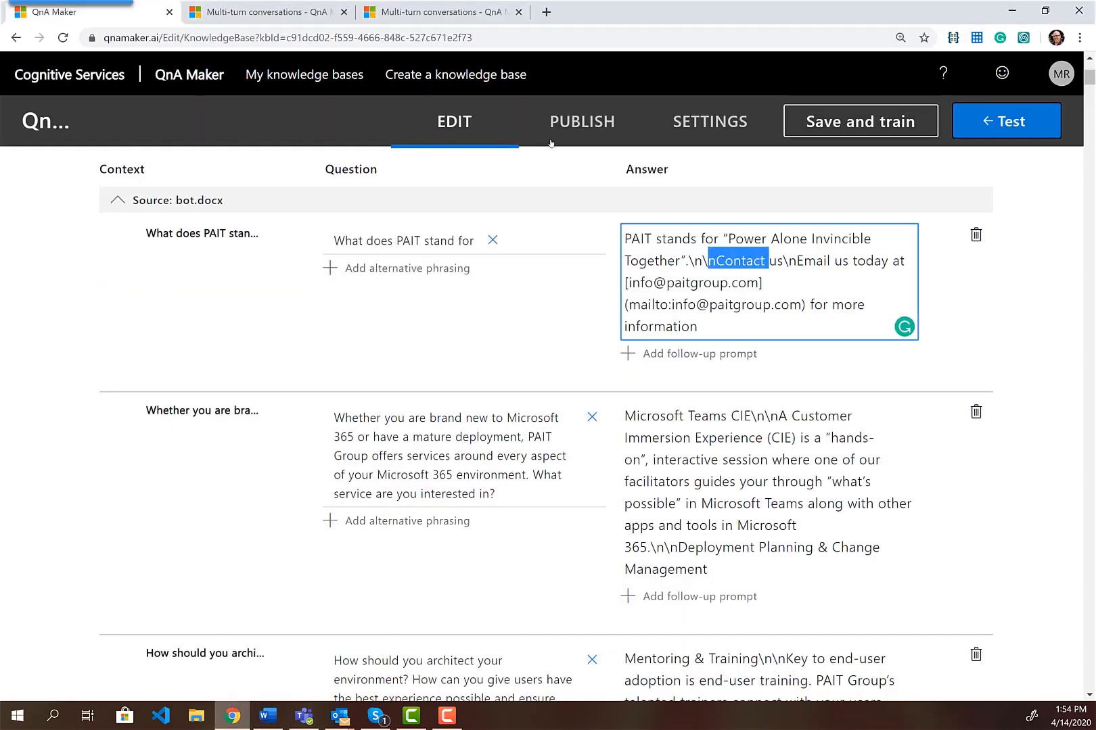
left_click(457, 20)
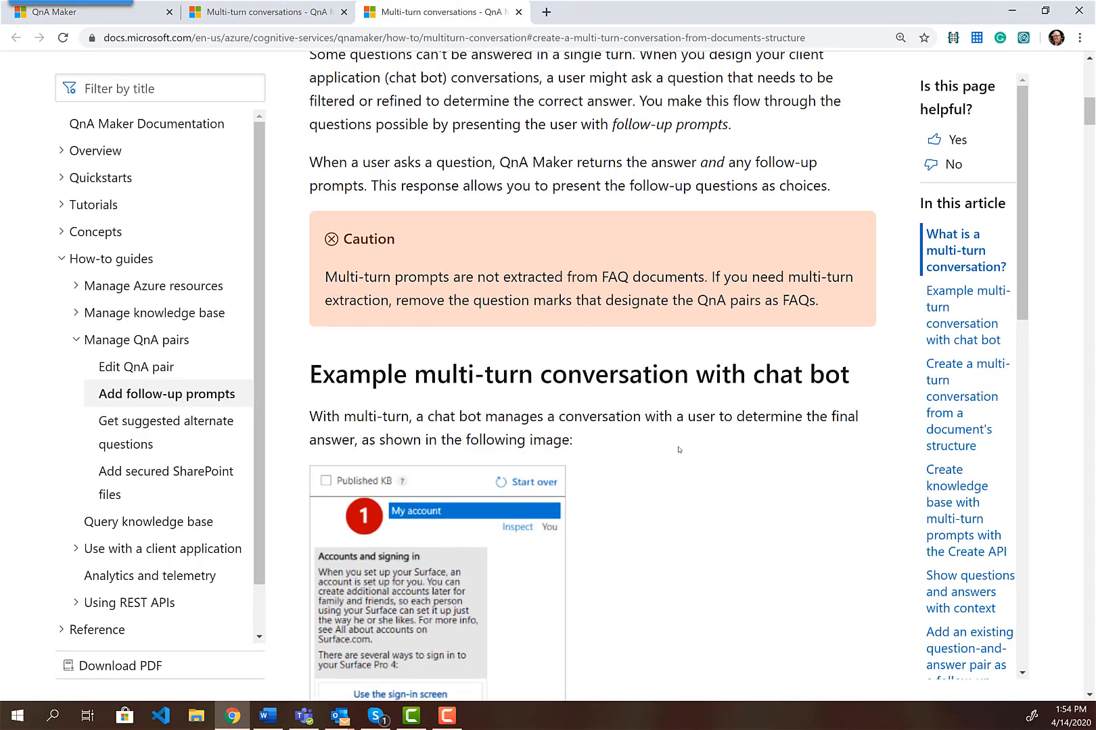
Read the 'Building your own multi-turn document' guidelines, then return to bot.docx
scroll(679, 447, "down", 15)
scroll(681, 445, "down", 5)
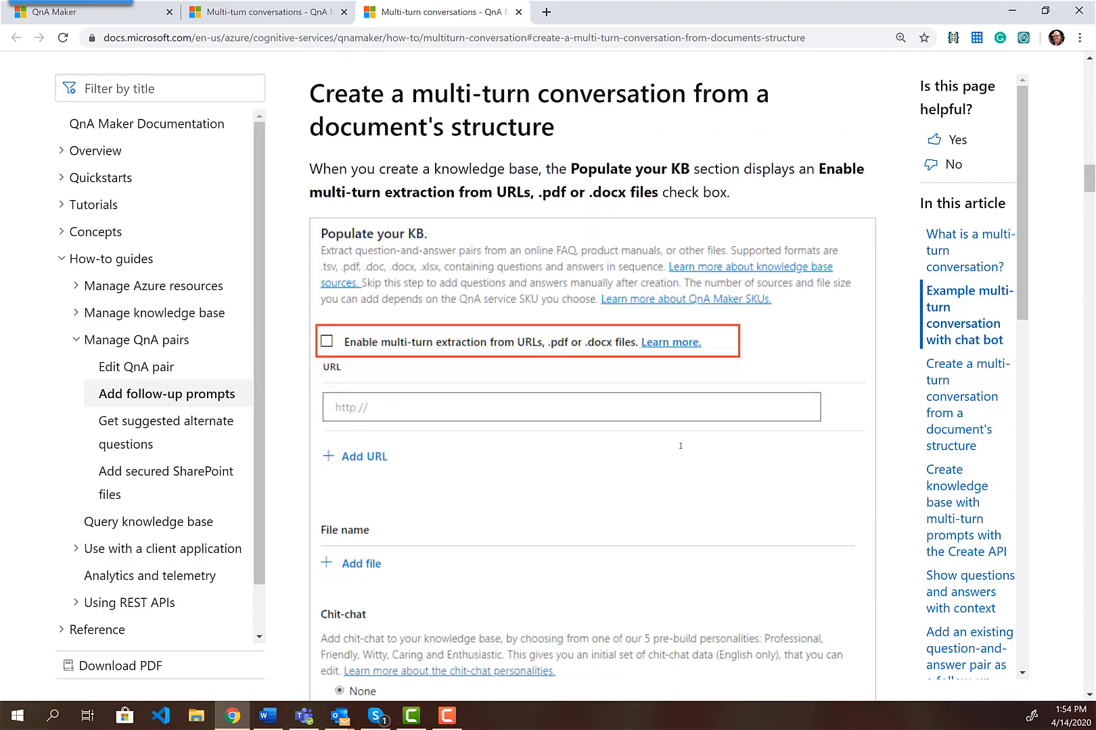
scroll(681, 447, "down", 8)
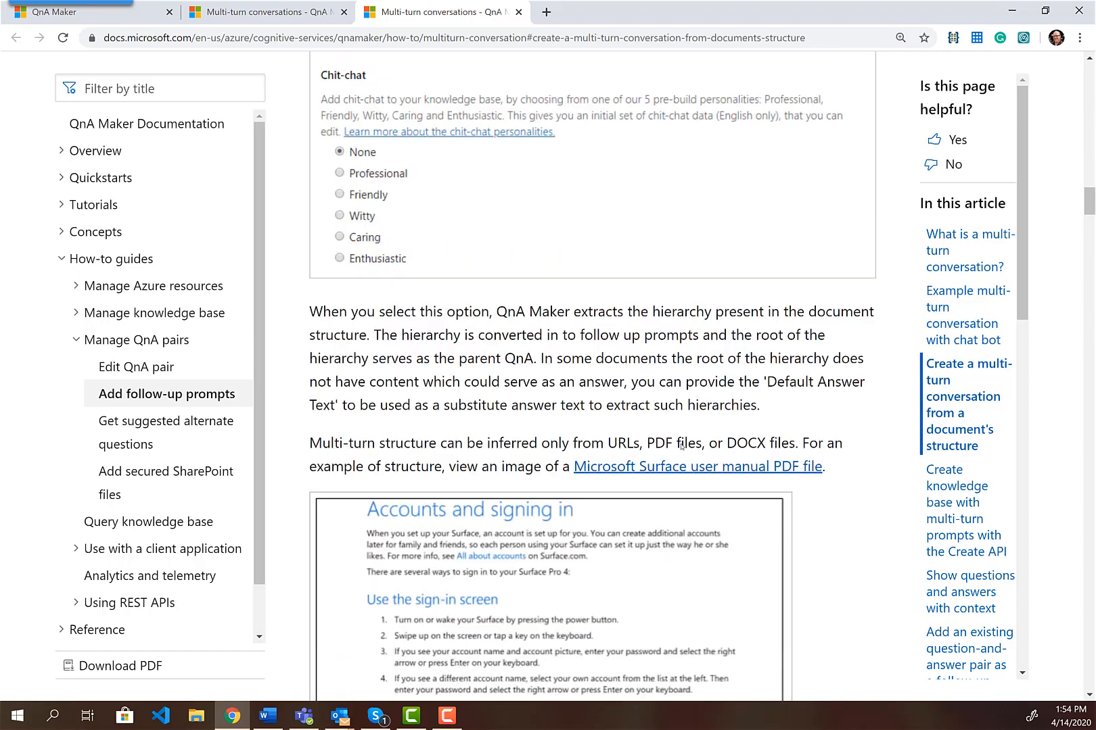
scroll(676, 426, "down", 4)
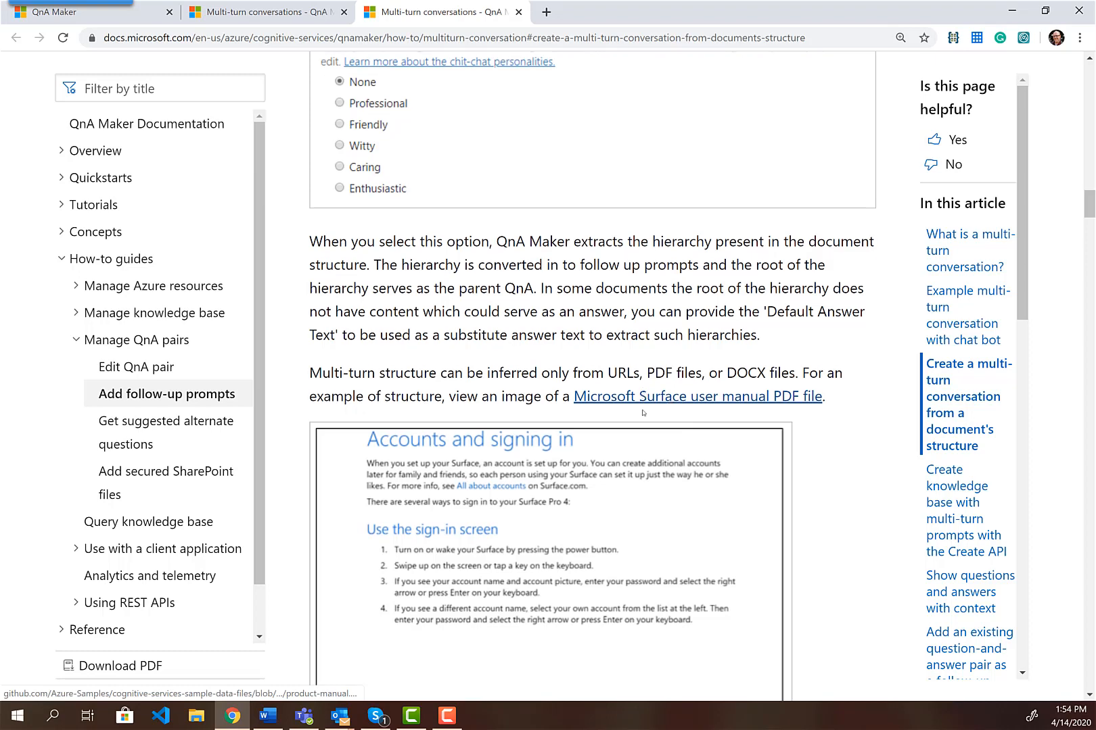
scroll(645, 411, "down", 3)
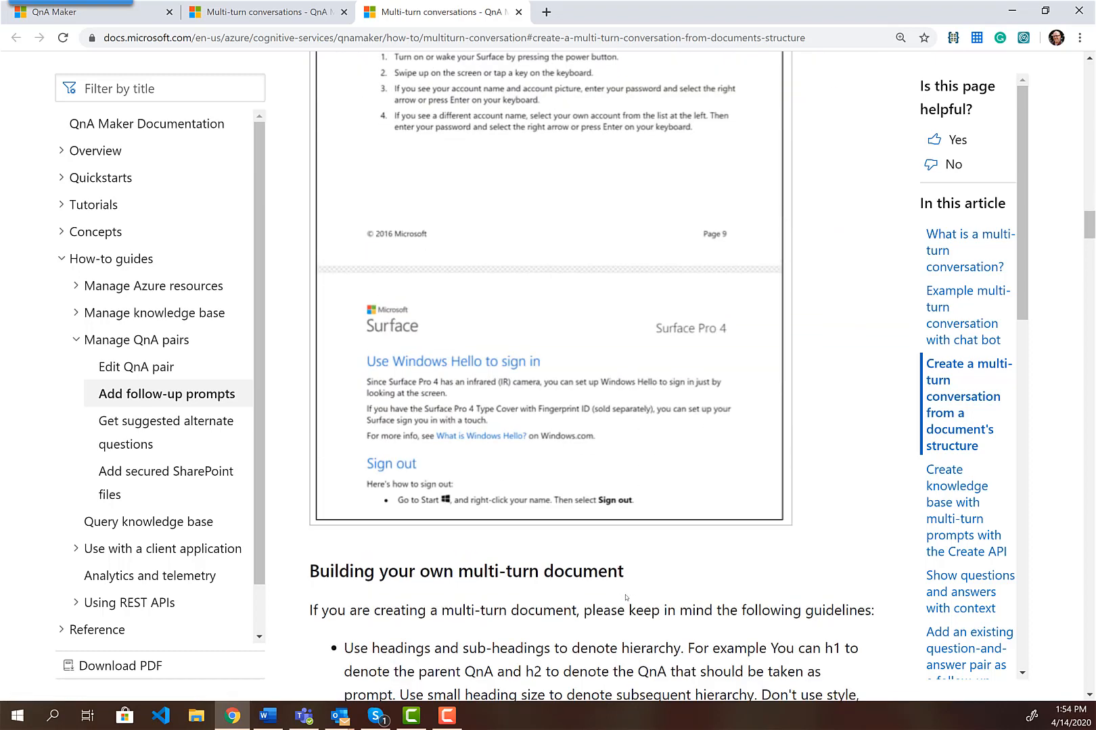
left_click(268, 716)
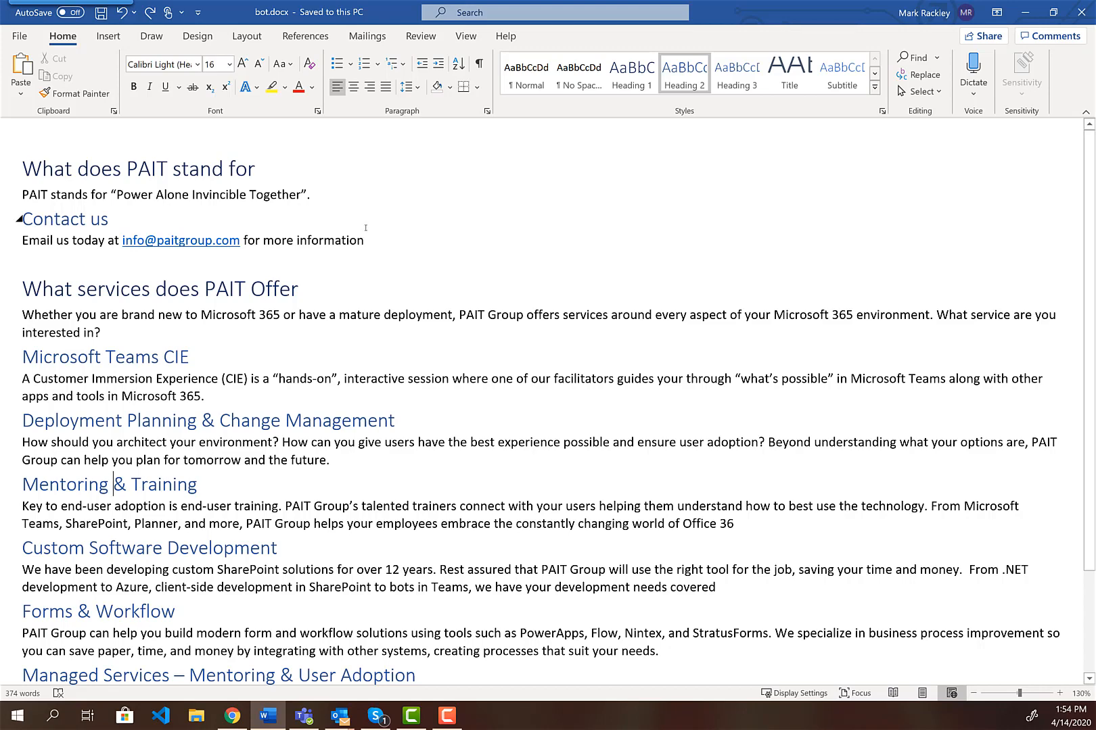
Replace the 'PAIT stands for' sentence and the Contact us answer with 'response'
left_click_drag(315, 195, 21, 195)
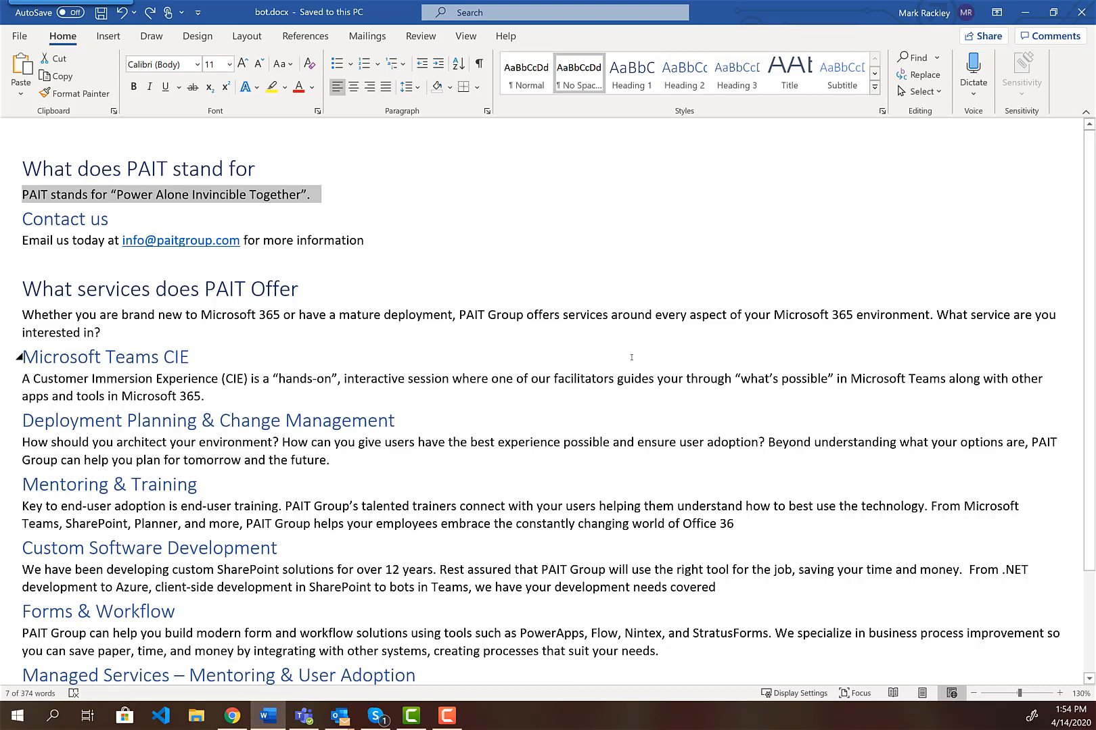
type("respnd")
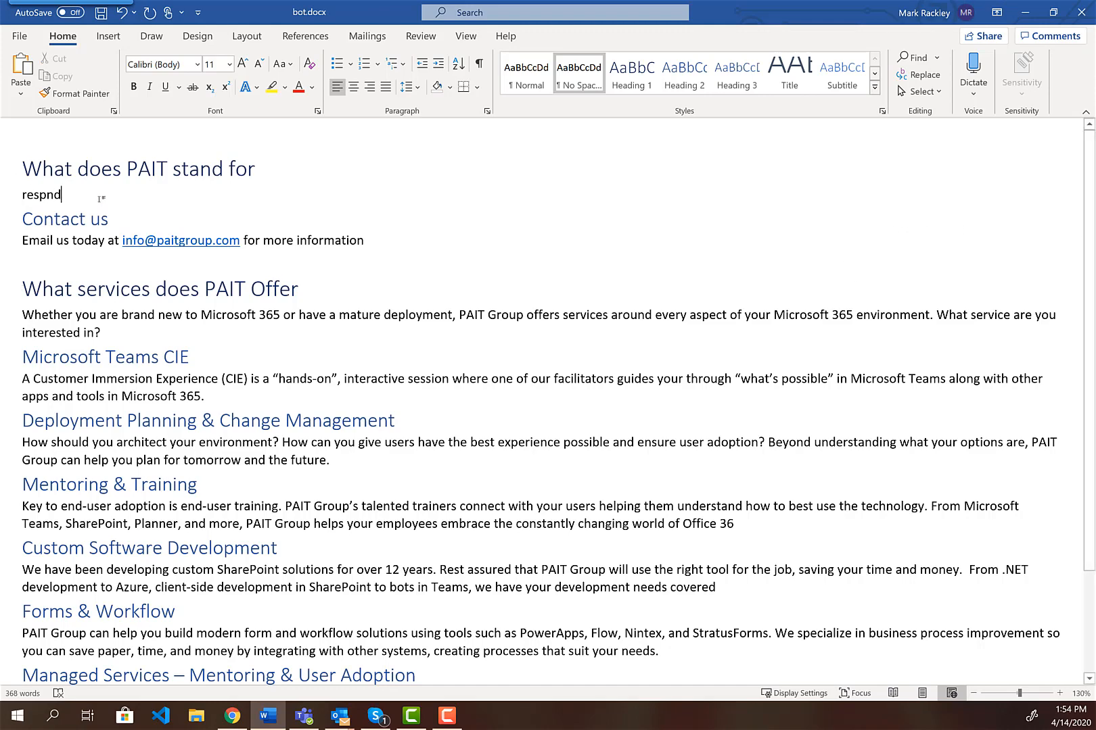
key("BackSpace")
key("BackSpace")
type("onse")
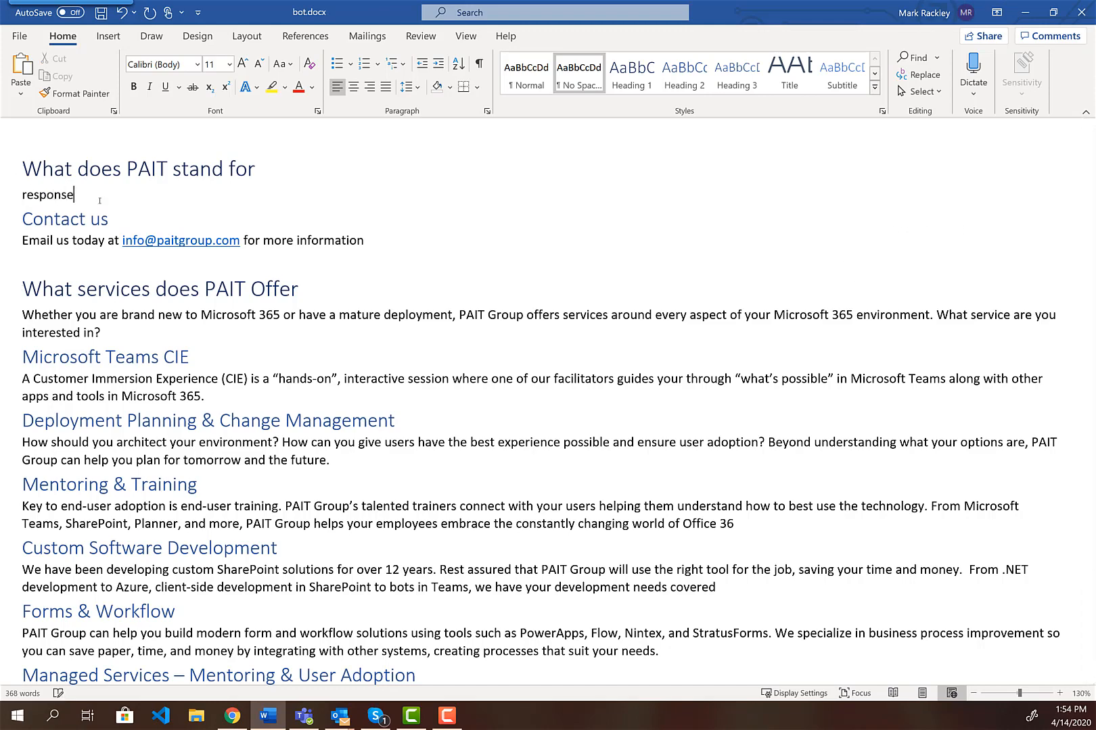
triple_click(48, 196)
key("ctrl+c")
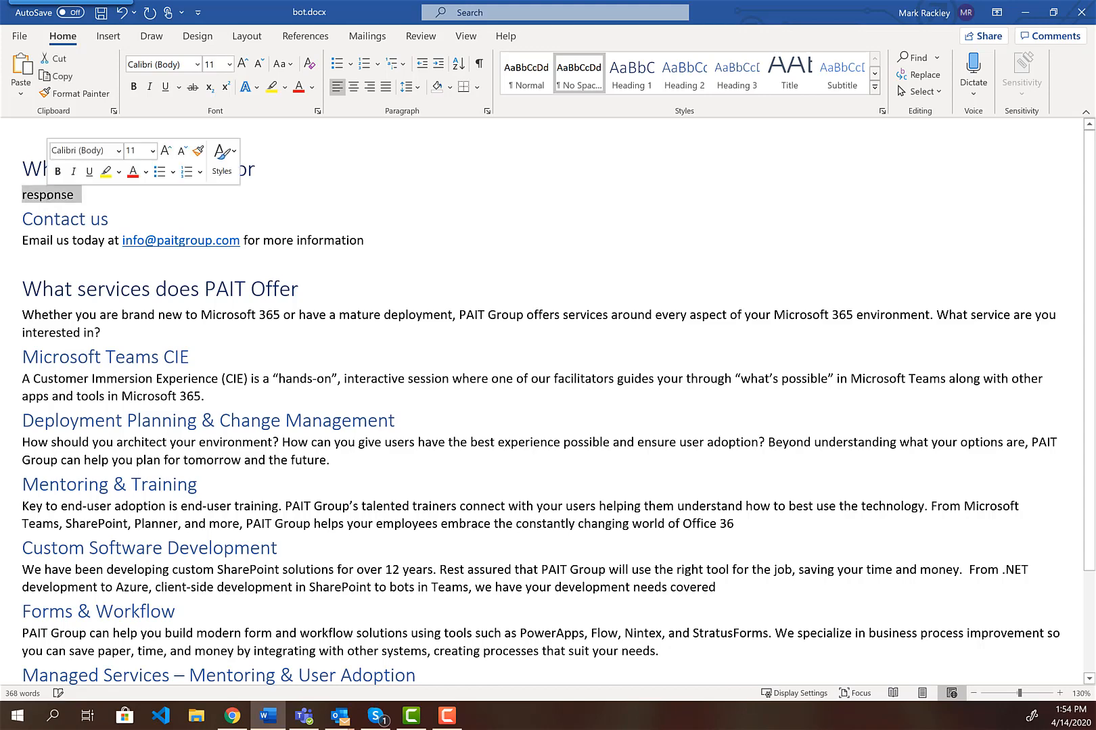
triple_click(117, 241)
key("ctrl+v")
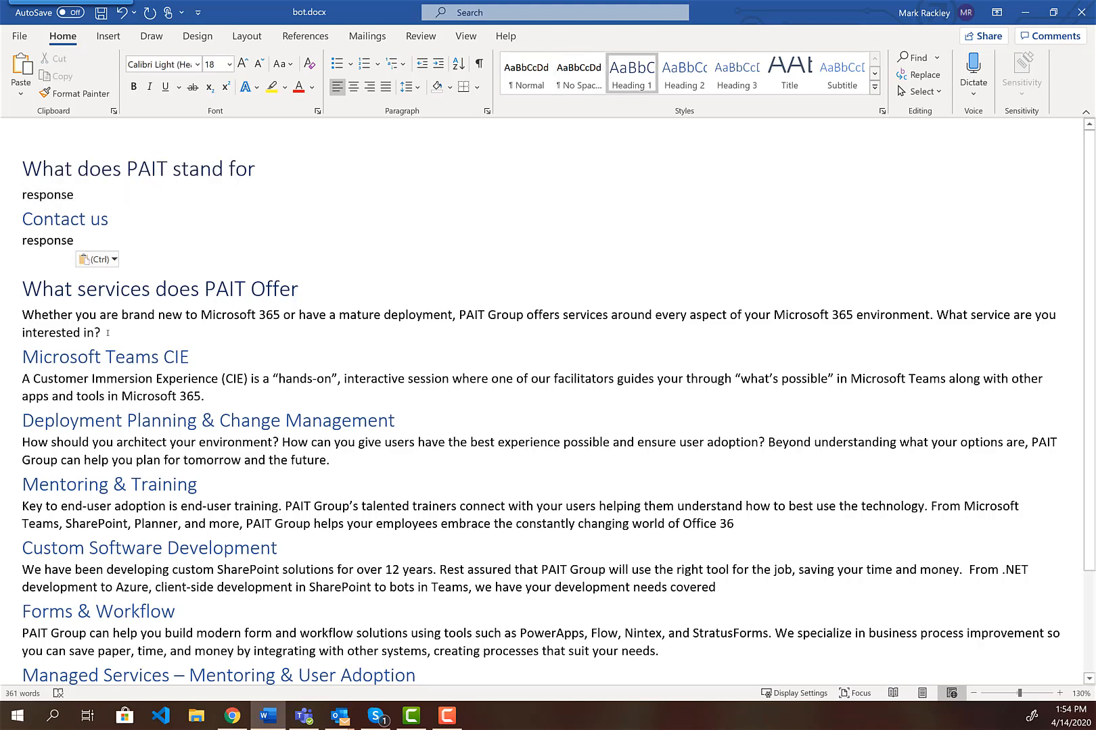
Replace the services overview, Teams CIE, Deployment Planning, Mentoring and Custom Software answers with 'response'
triple_click(108, 333)
key("ctrl+v")
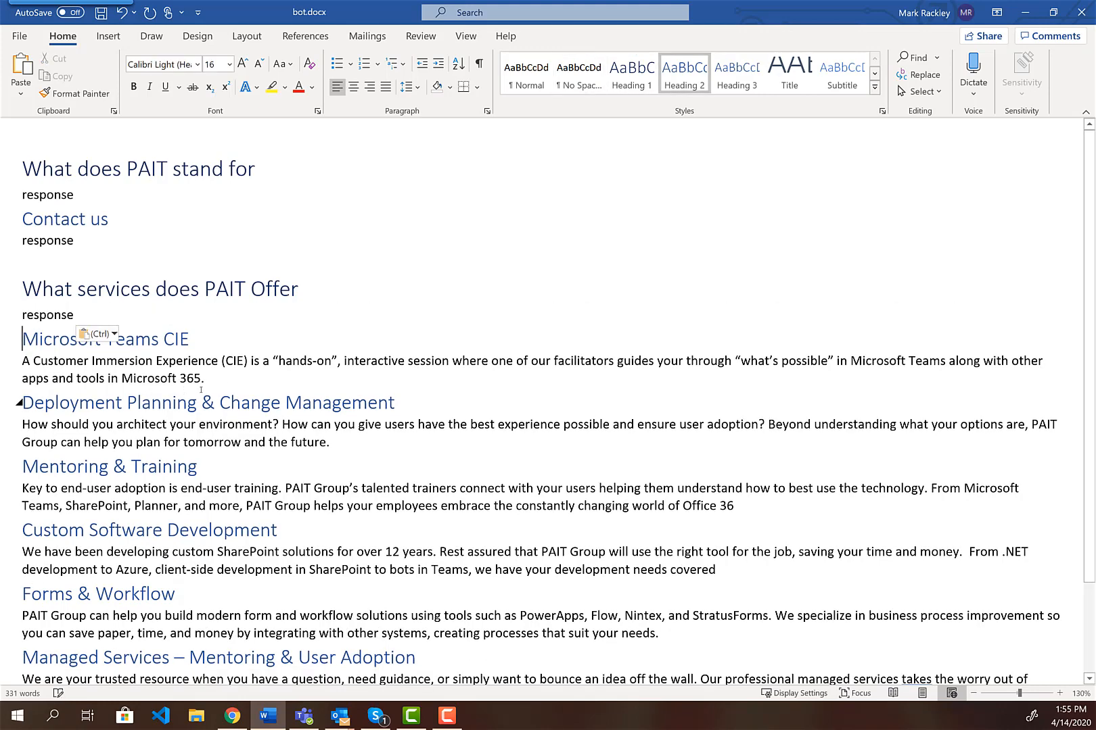
left_click_drag(204, 379, 21, 361)
key("ctrl+v")
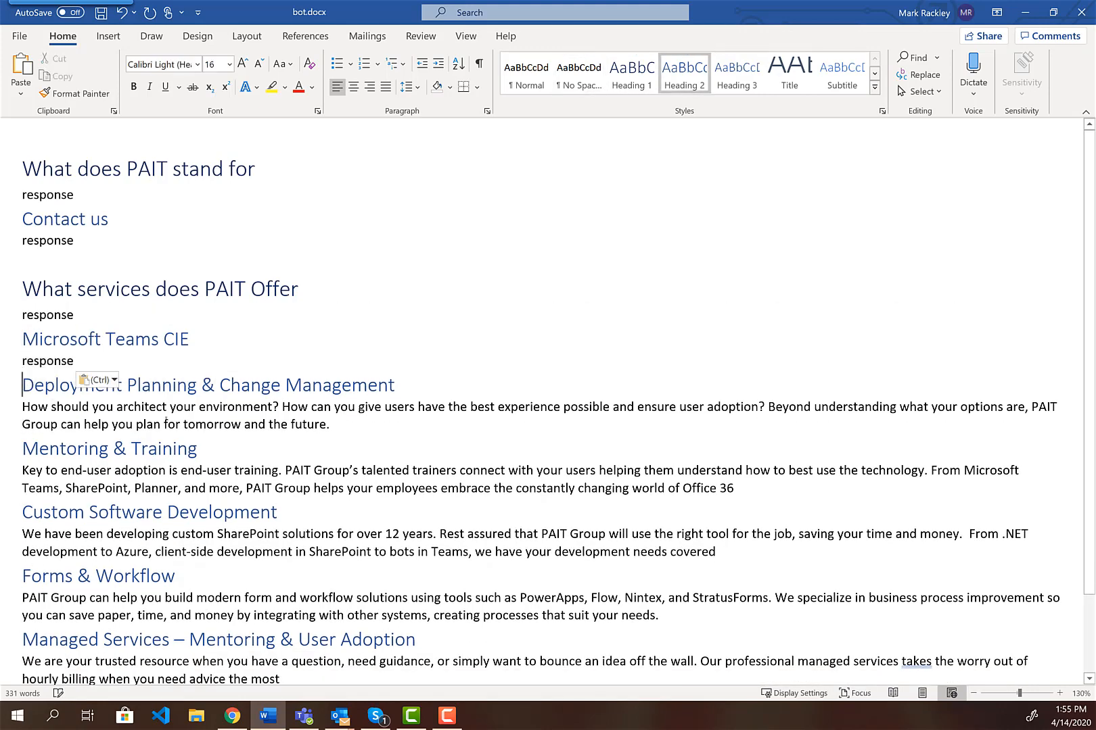
left_click_drag(84, 423, 22, 407)
key("ctrl+v")
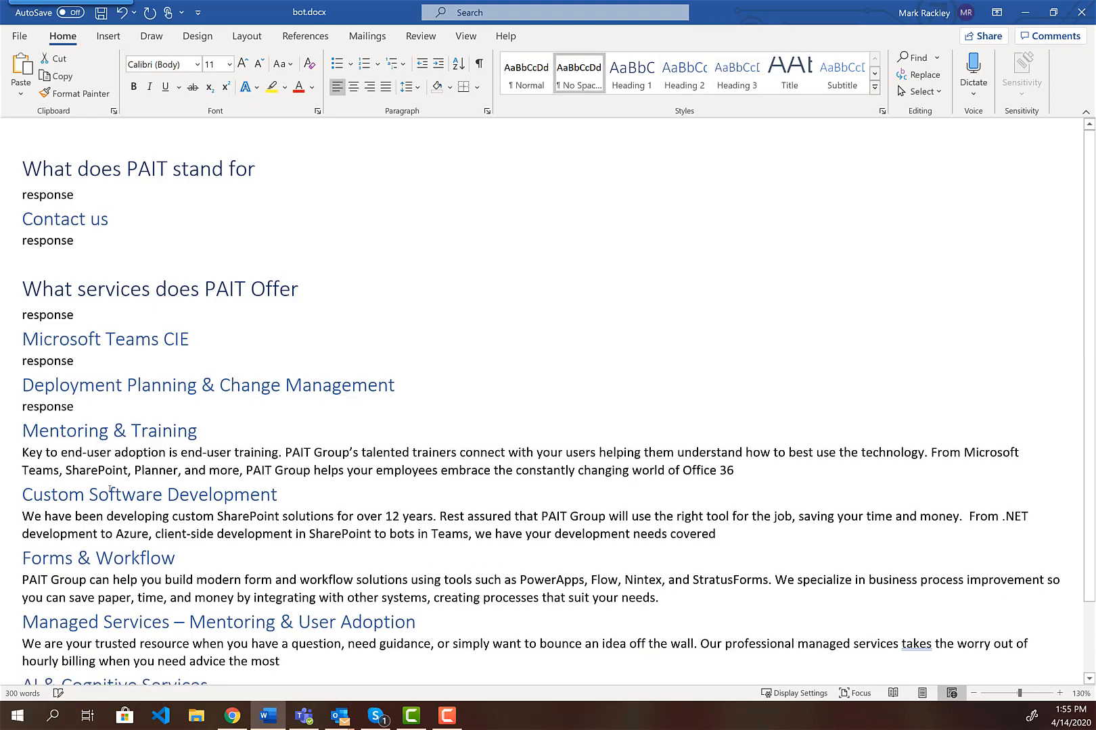
left_click_drag(763, 465, 22, 453)
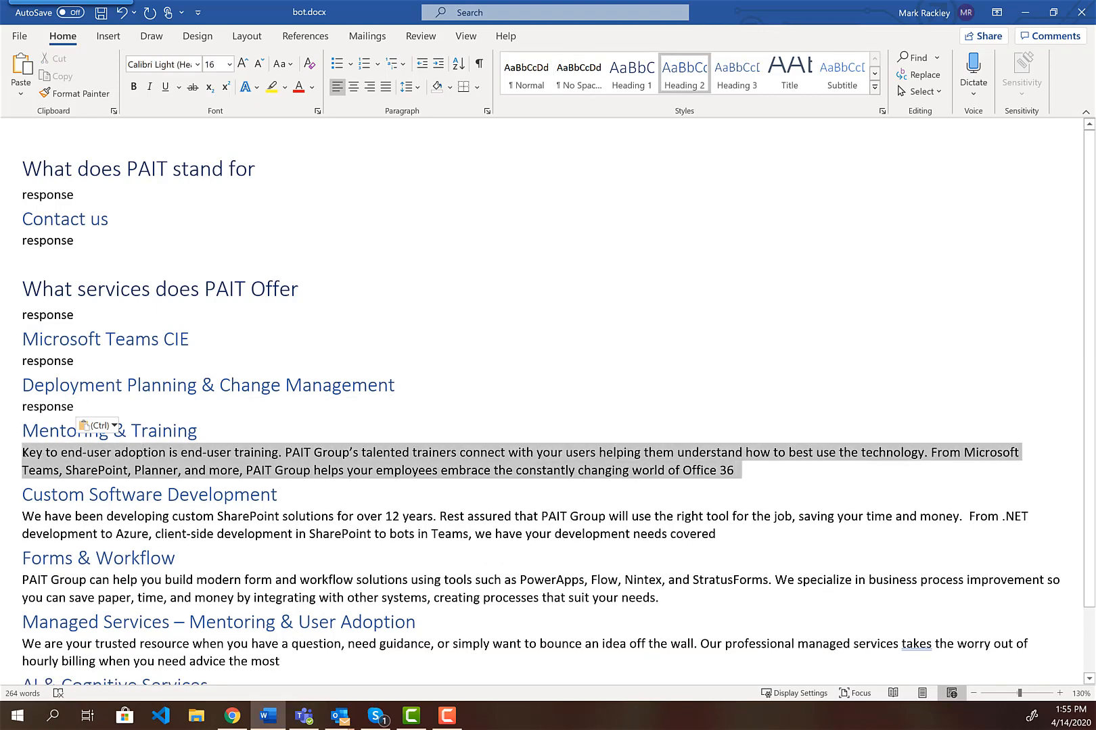
key("ctrl+v")
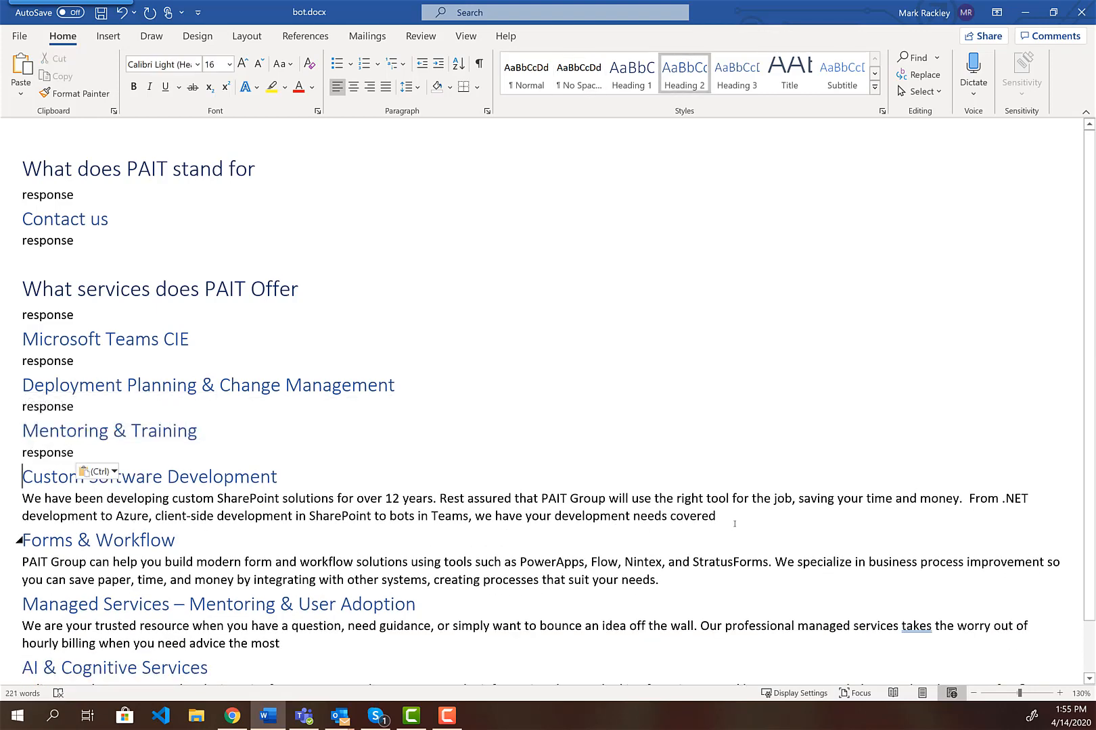
left_click_drag(727, 518, 22, 499)
key("ctrl+v")
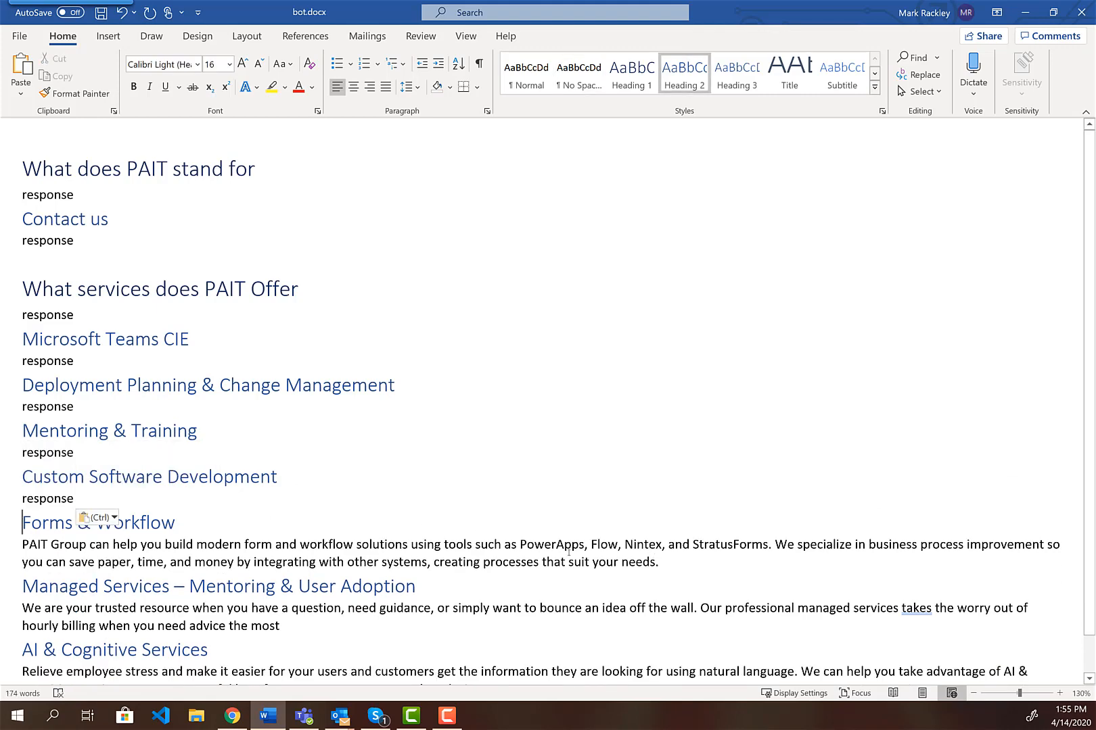
Replace the Forms & Workflow, Managed Services and AI & Cognitive Services answers with 'response'
left_click_drag(666, 562, 8, 549)
key("ctrl+v")
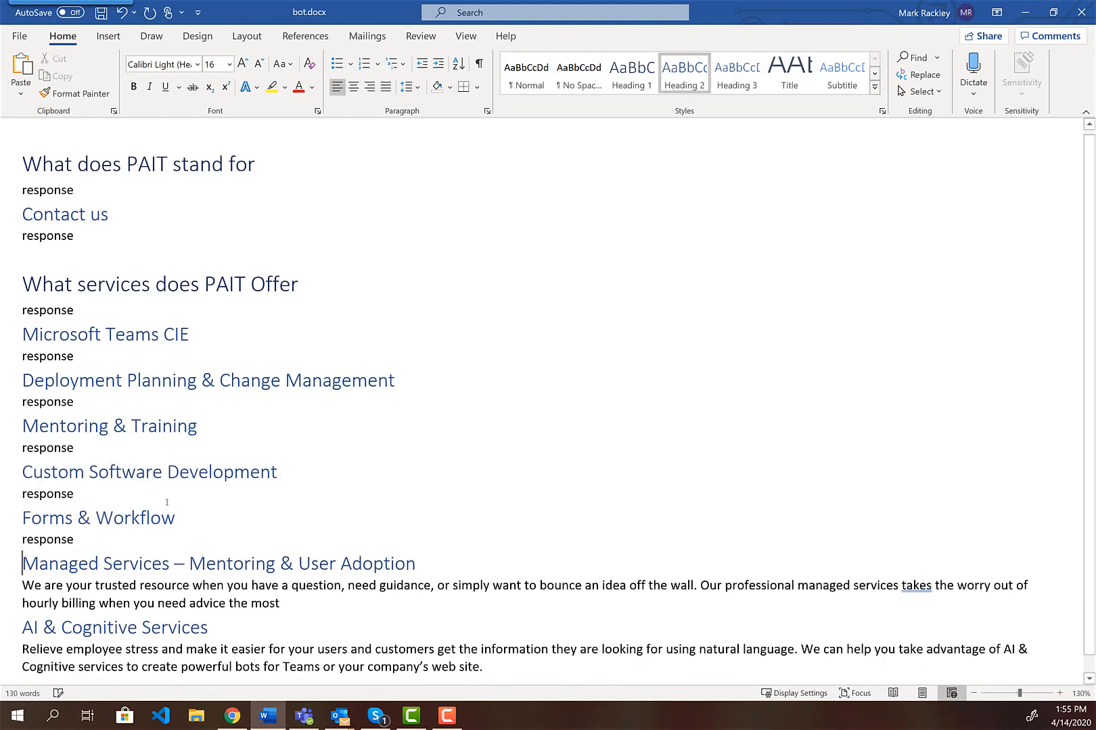
scroll(118, 574, "down", 1)
triple_click(118, 574)
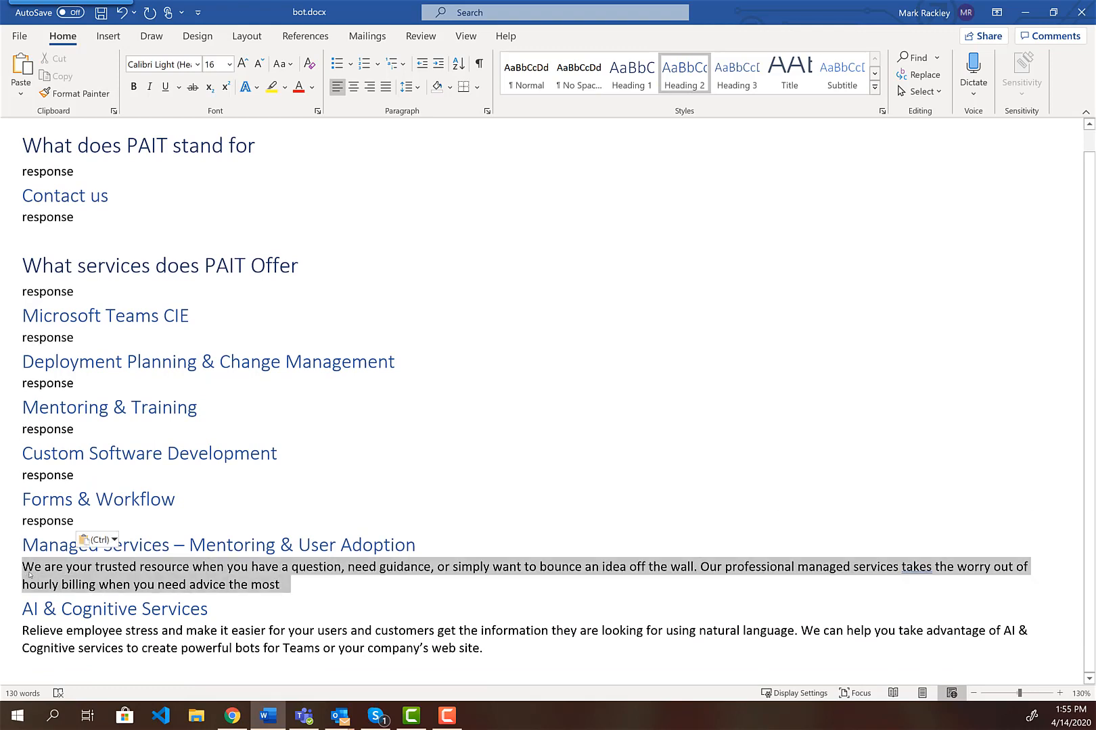
key("ctrl+v")
left_click_drag(484, 648, 1, 630)
key("ctrl+v")
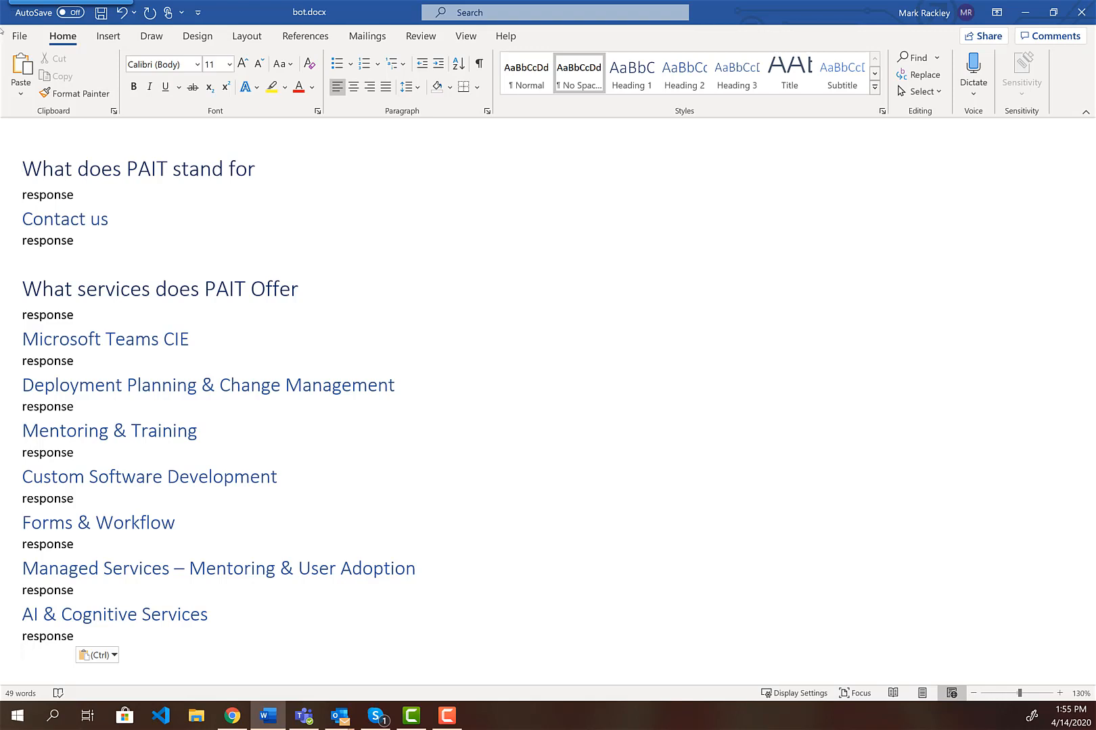
Save the document under the new name bot2 on This PC
left_click(18, 36)
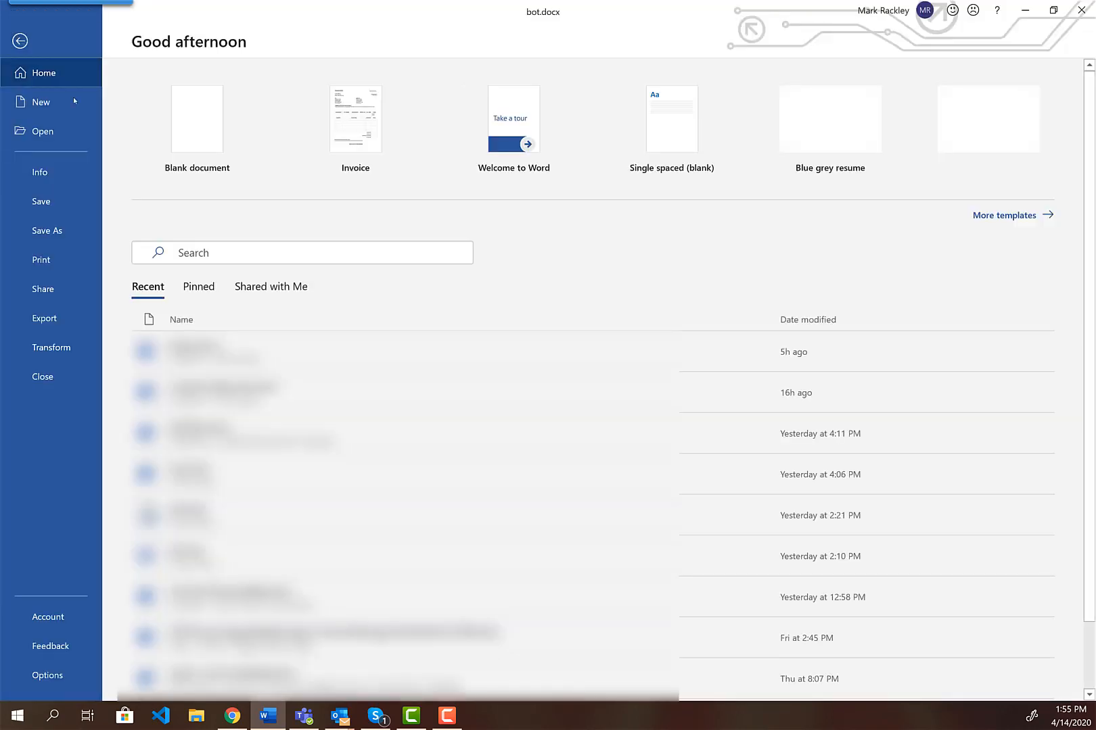
left_click(51, 231)
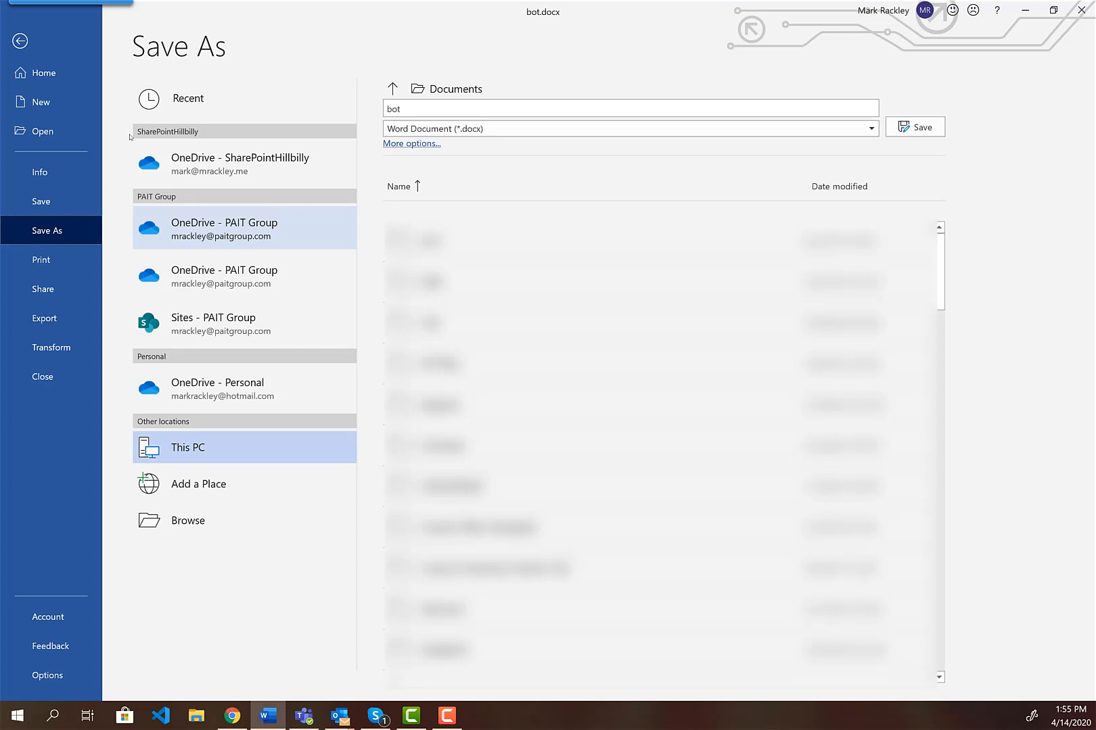
left_click(430, 109)
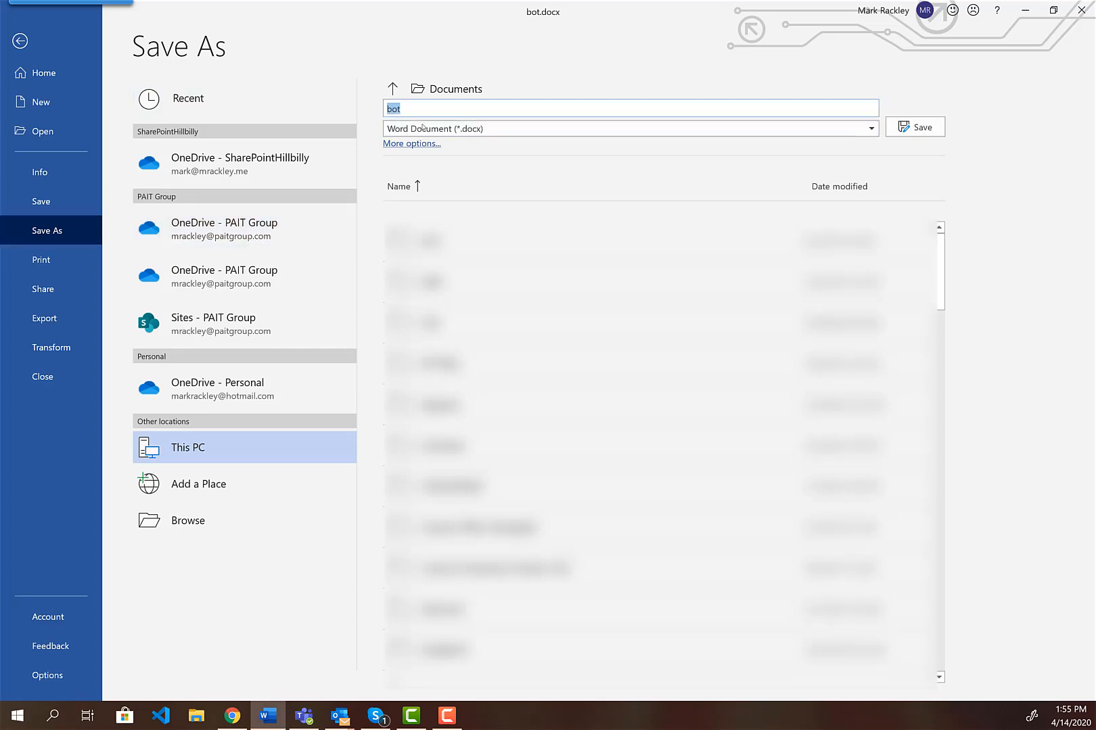
type("bot2")
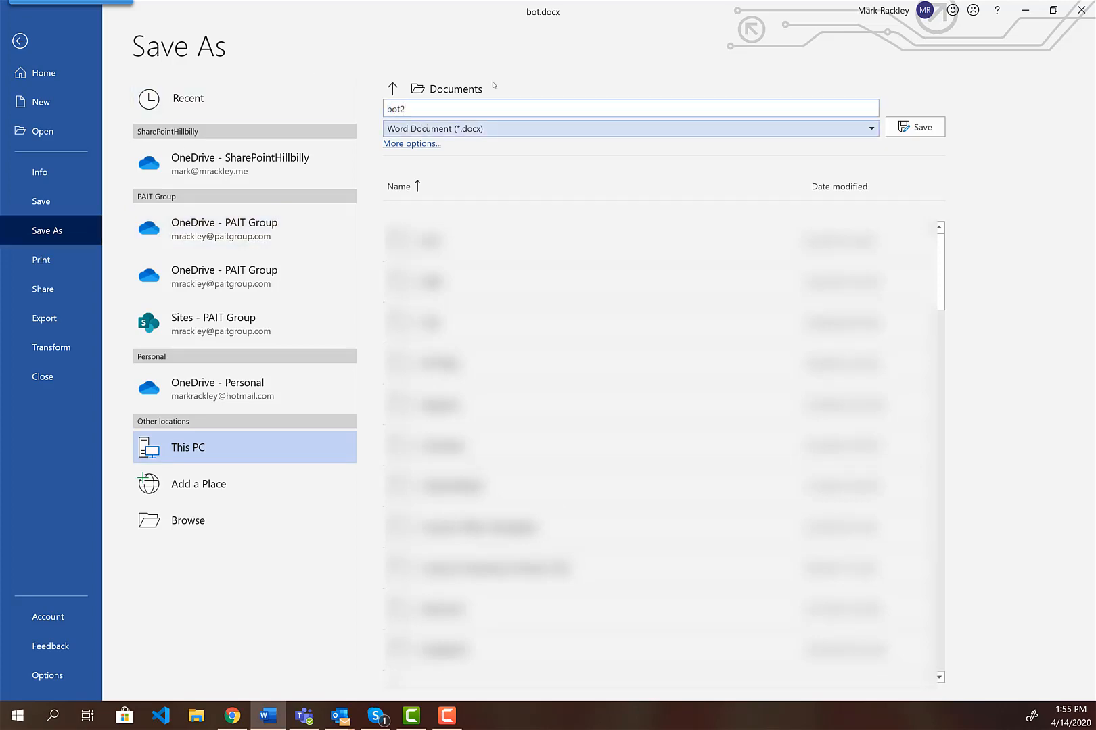
left_click(913, 128)
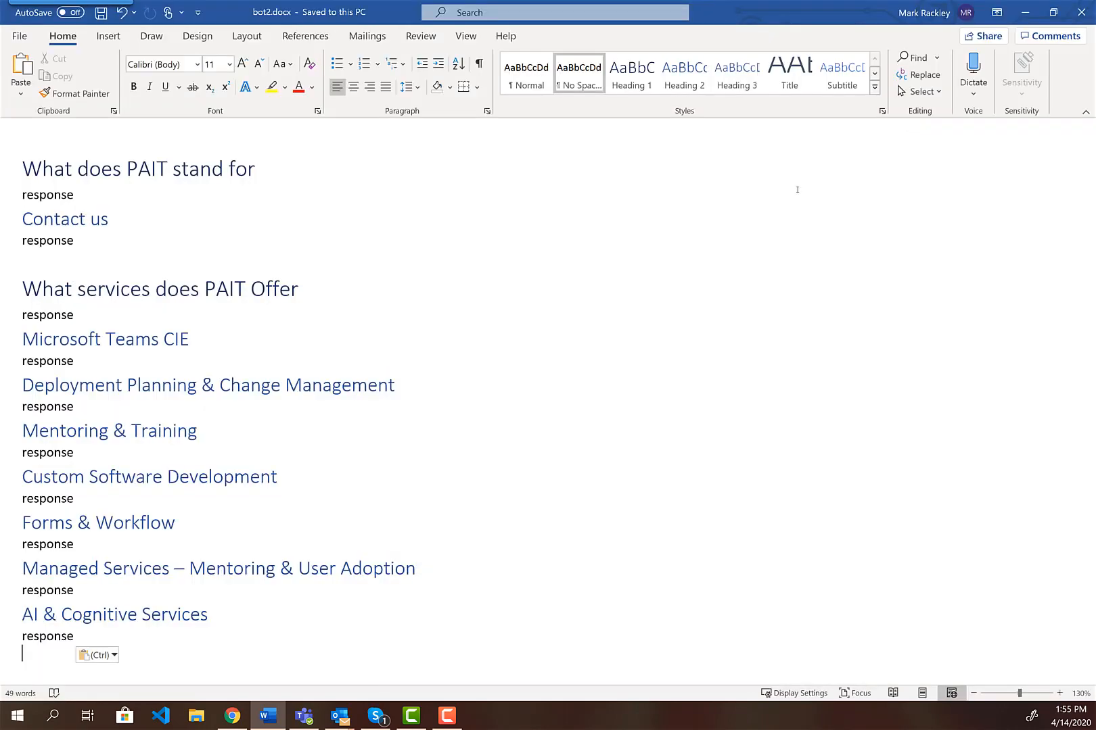
Start another knowledge base with the PAIT Group directory and Microsoft Partner Network subscription
left_click(232, 716)
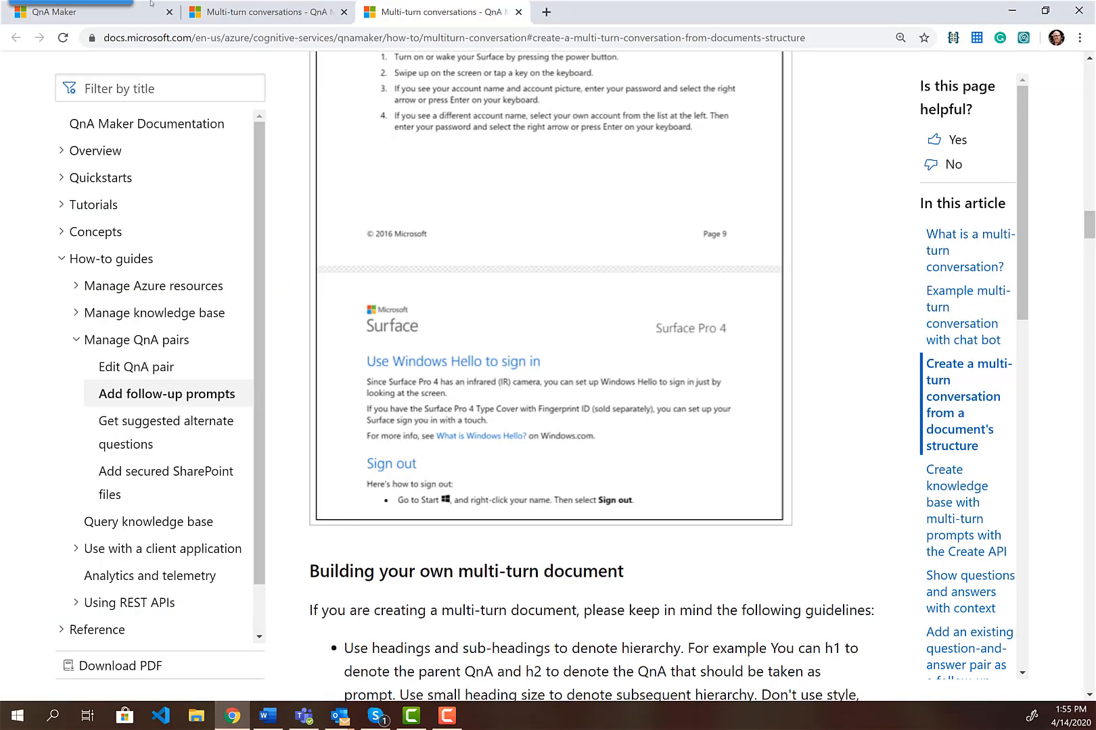
left_click(126, 19)
left_click(430, 75)
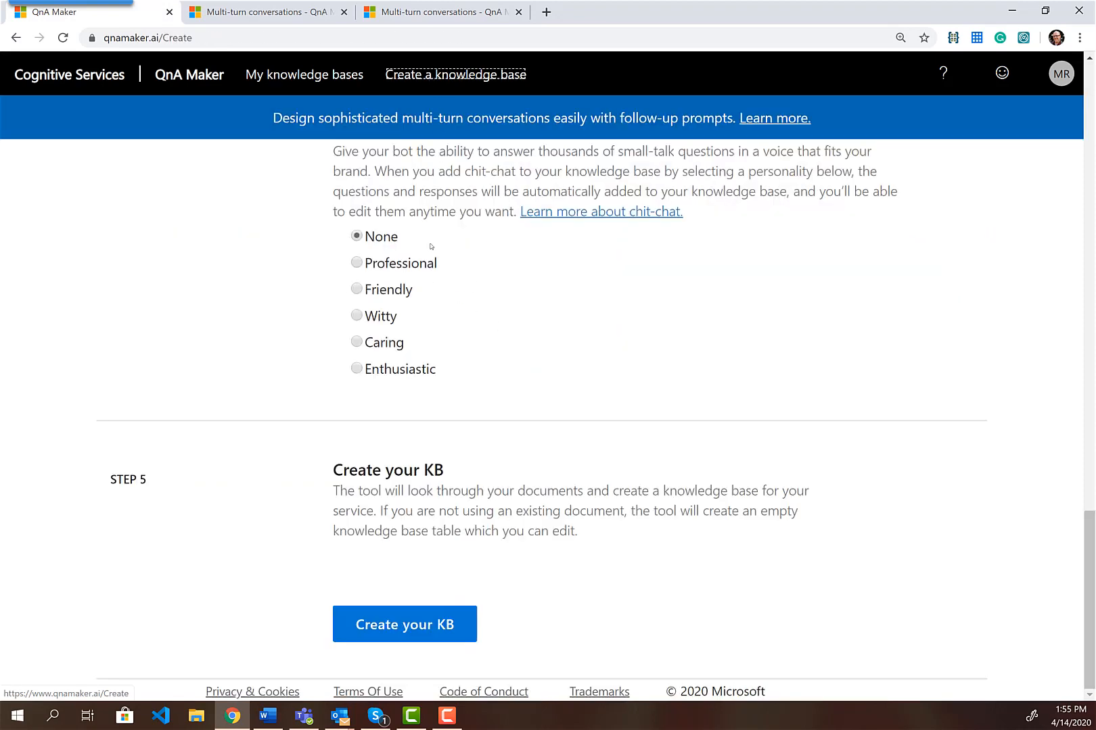
scroll(301, 149, "up", 15)
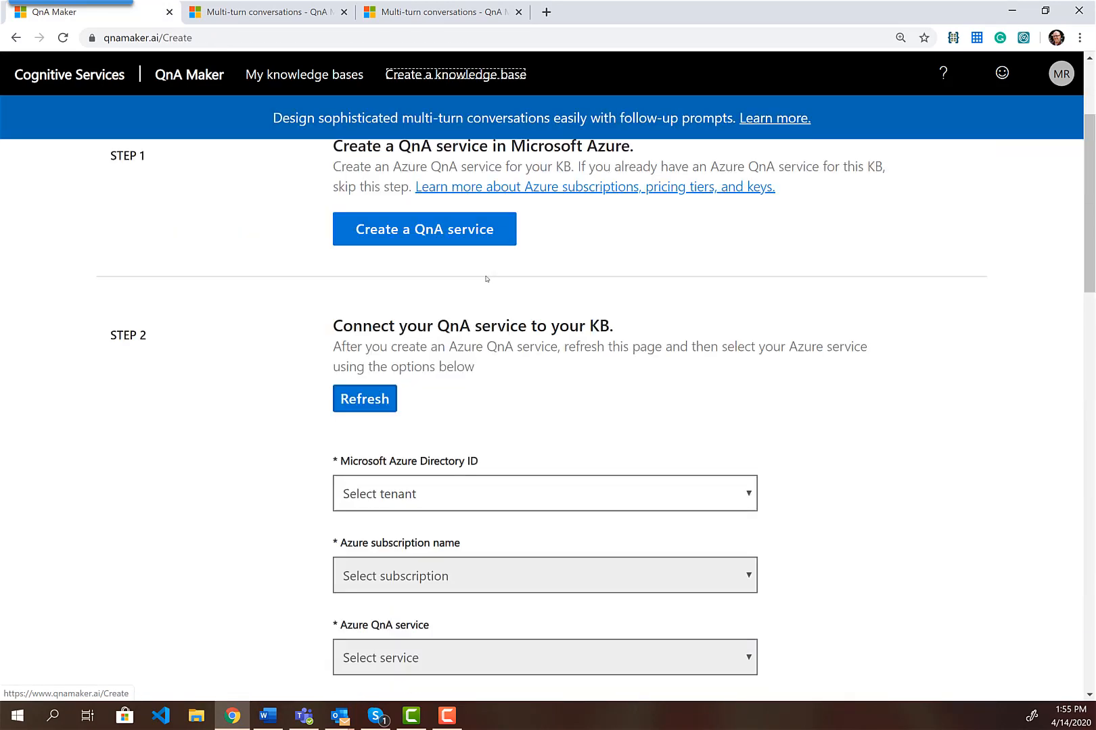
left_click(500, 499)
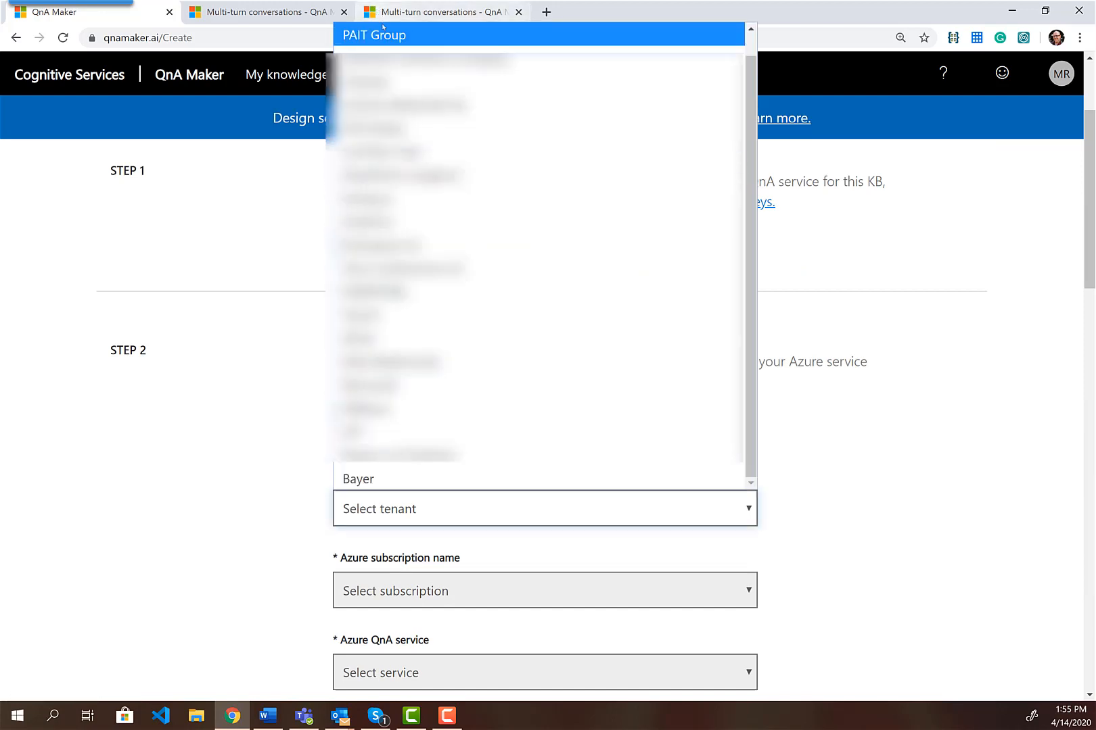
left_click(379, 33)
scroll(443, 399, "down", 2)
left_click(441, 439)
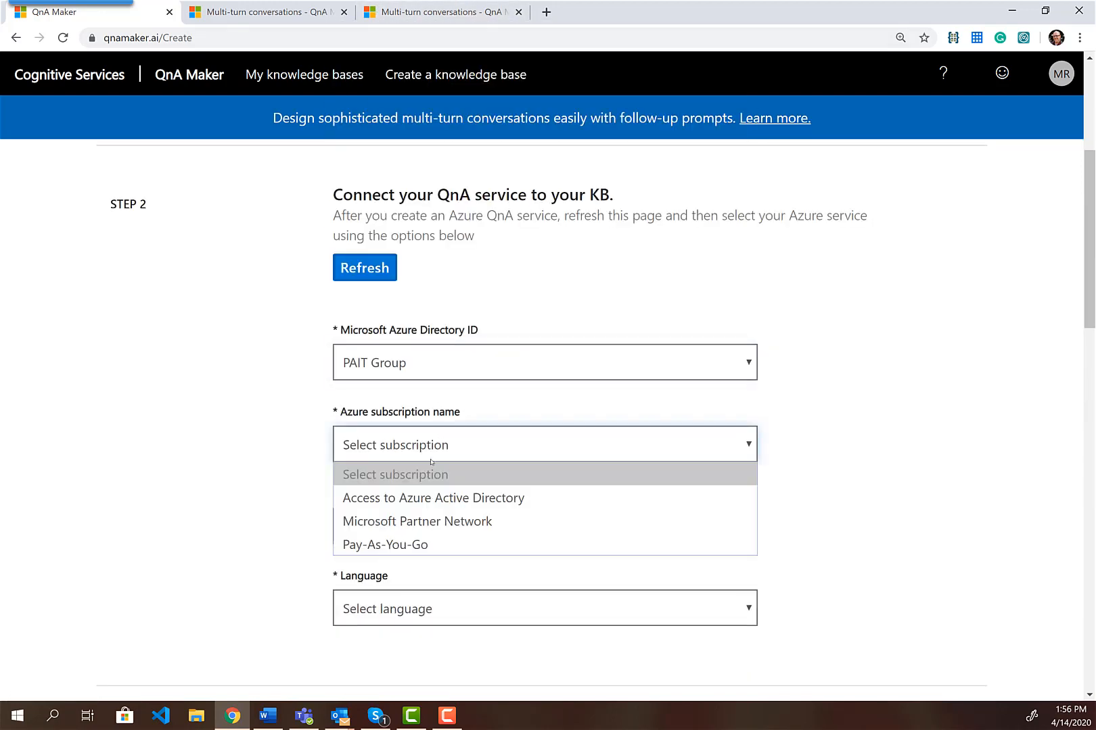
left_click(424, 521)
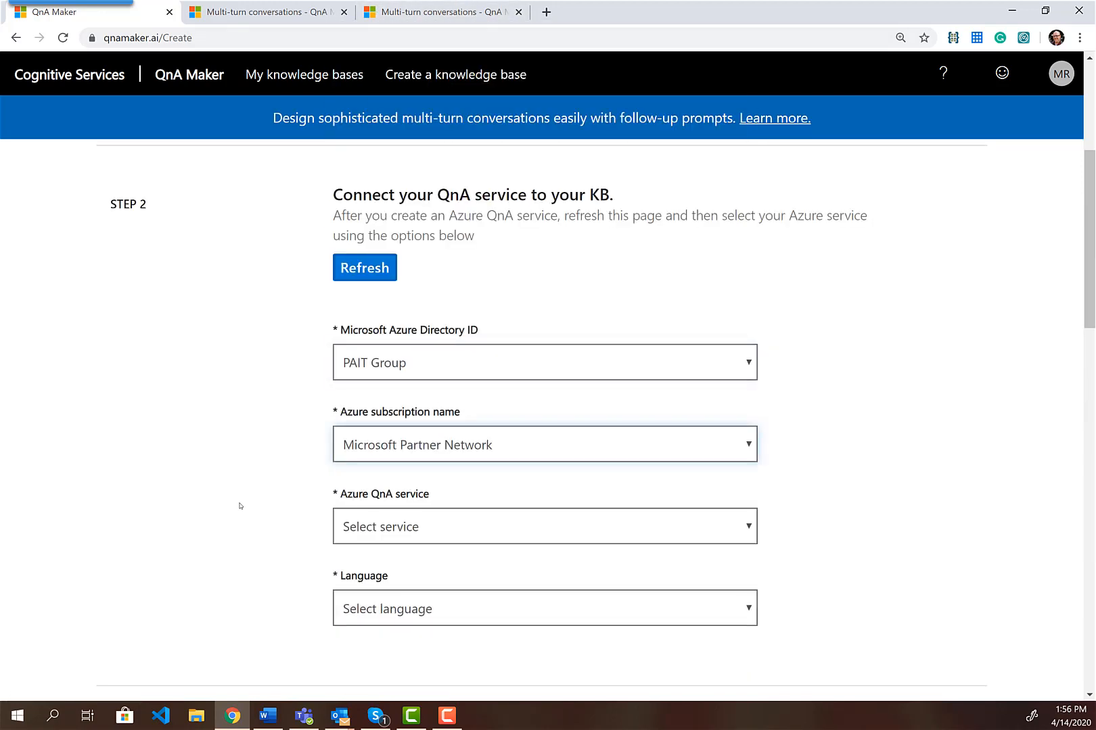
Select the PAITBot service and name the knowledge base AnotherTest
scroll(240, 509, "down", 2)
left_click(391, 377)
left_click(402, 435)
scroll(262, 424, "down", 5)
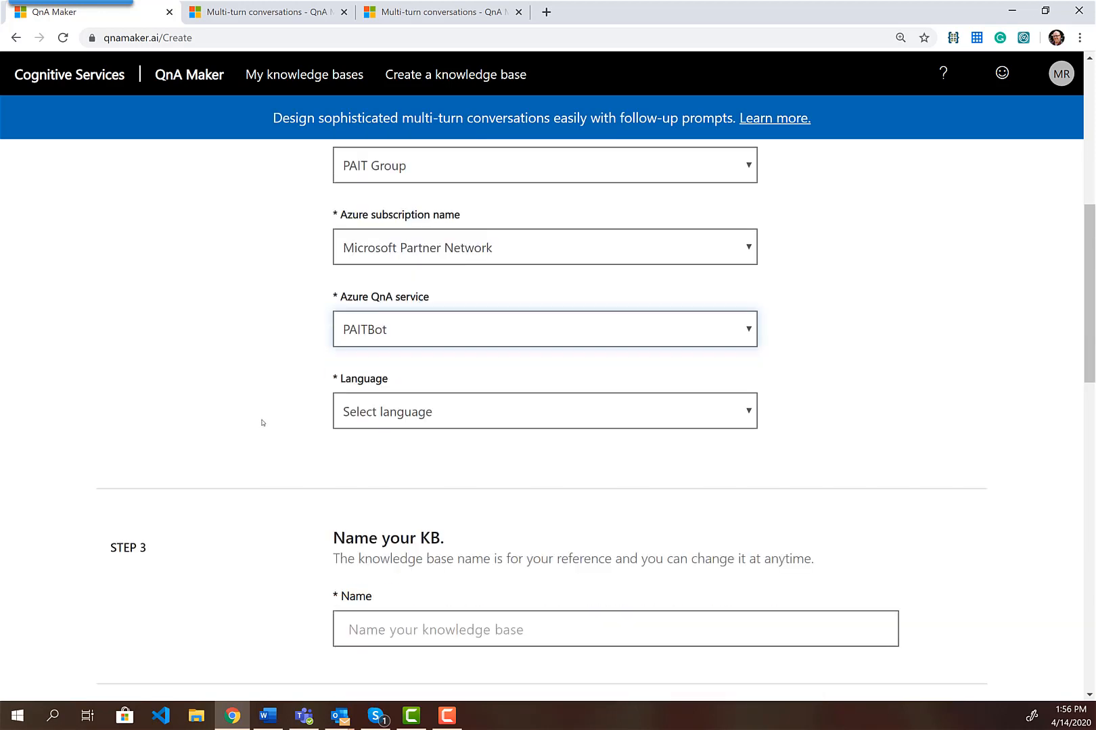
left_click(416, 322)
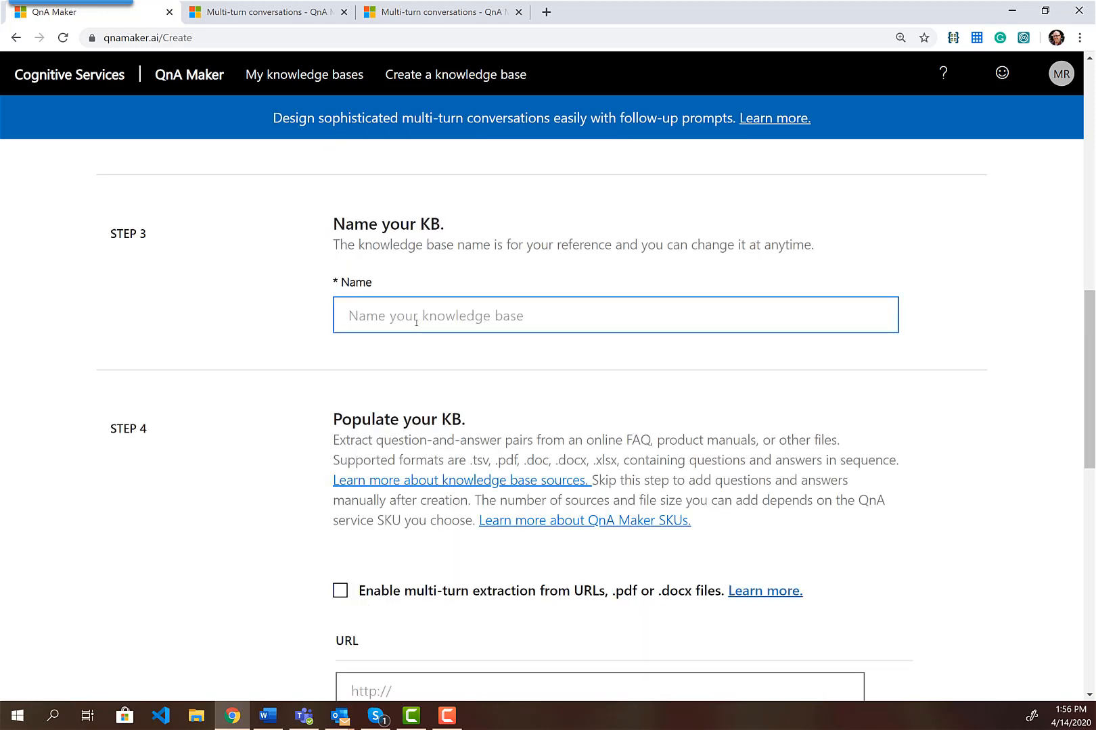
type("AnotherTest")
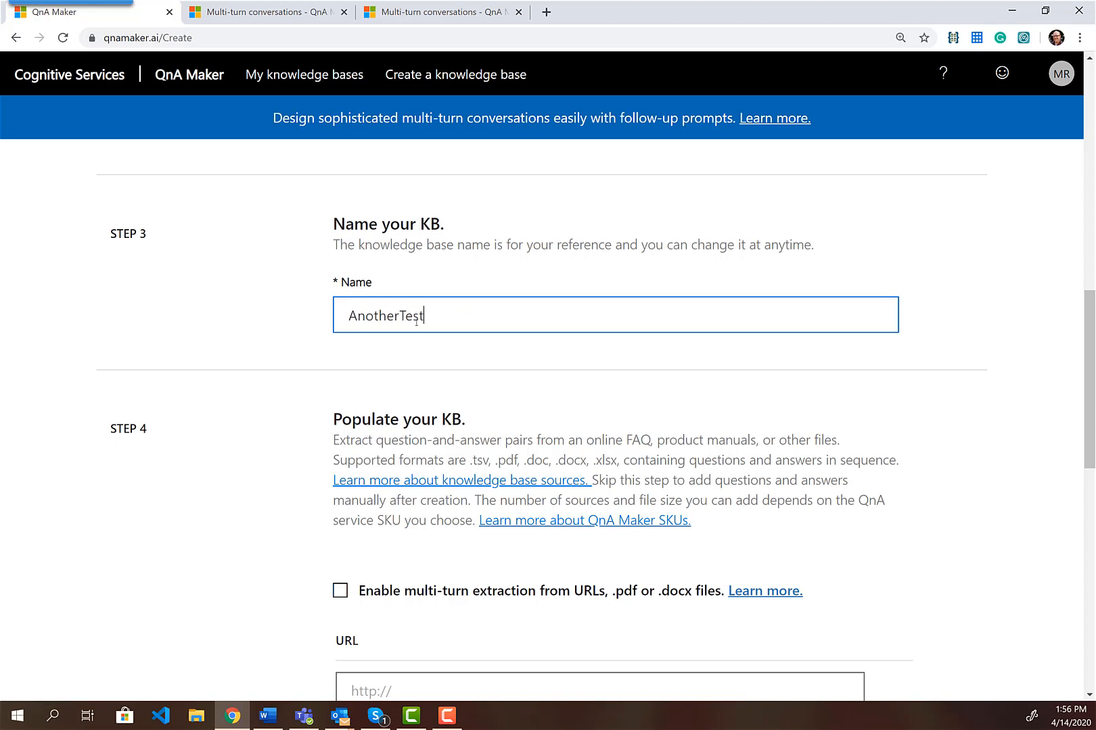
scroll(379, 484, "down", 2)
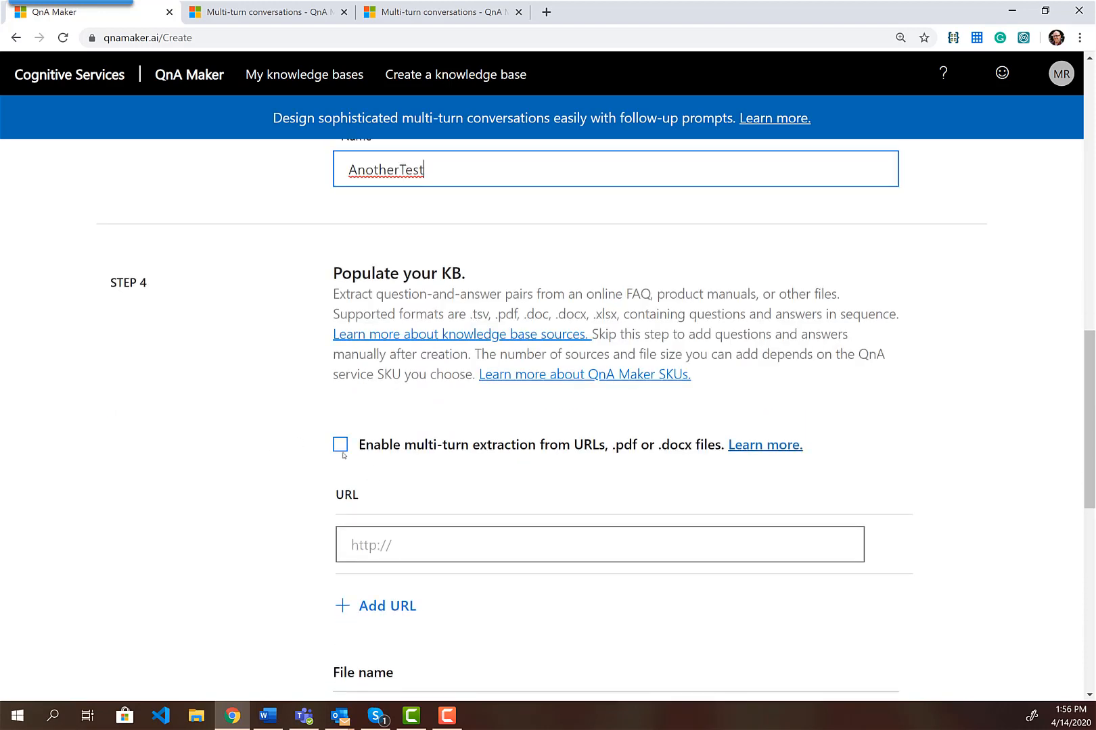
Enable multi-turn extraction and set the default answer to 'Contact Us for more info'
left_click(347, 448)
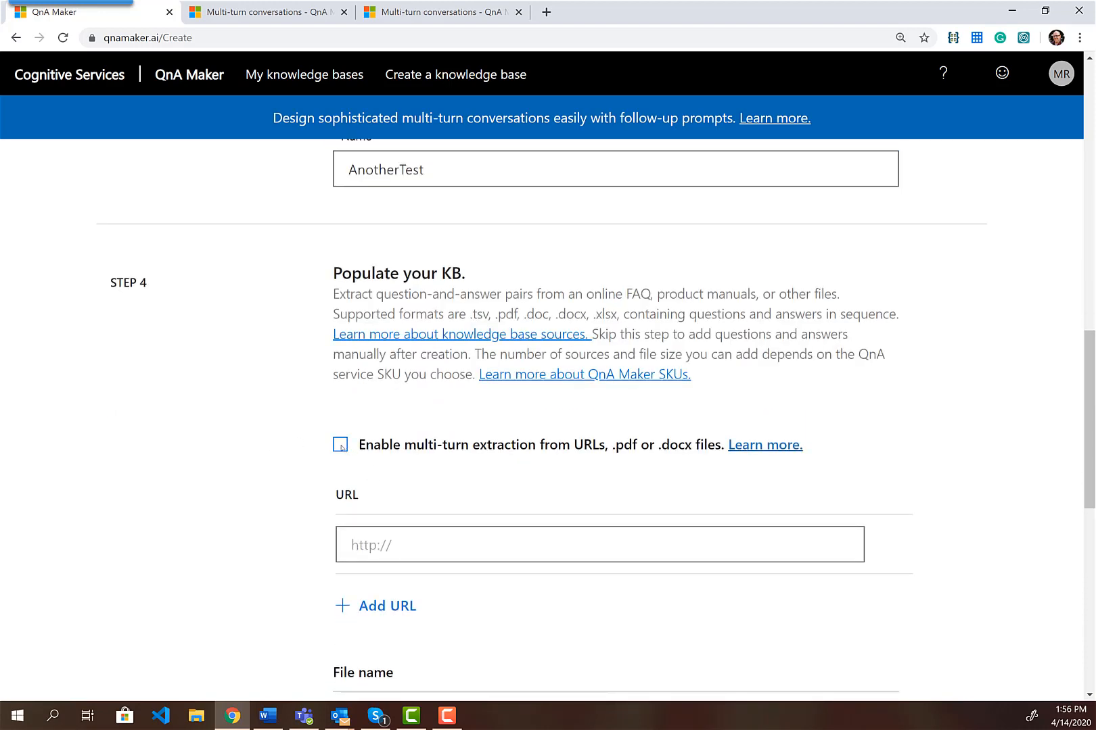
left_click(342, 447)
left_click(422, 502)
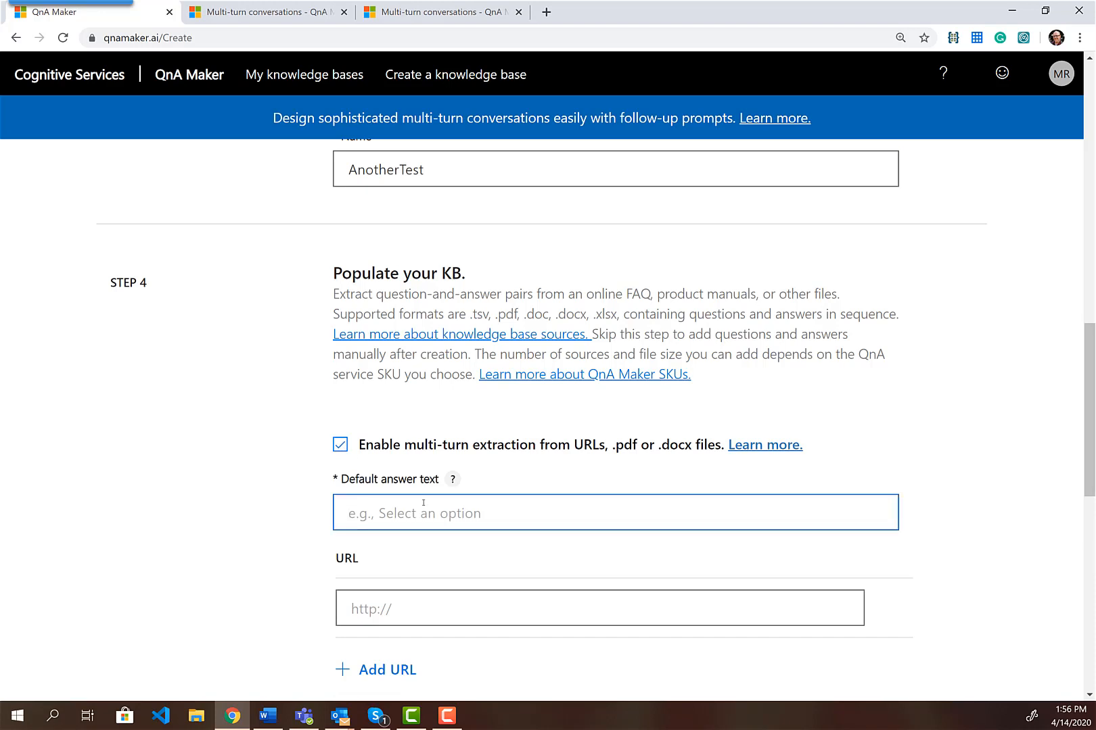
type("Contactu")
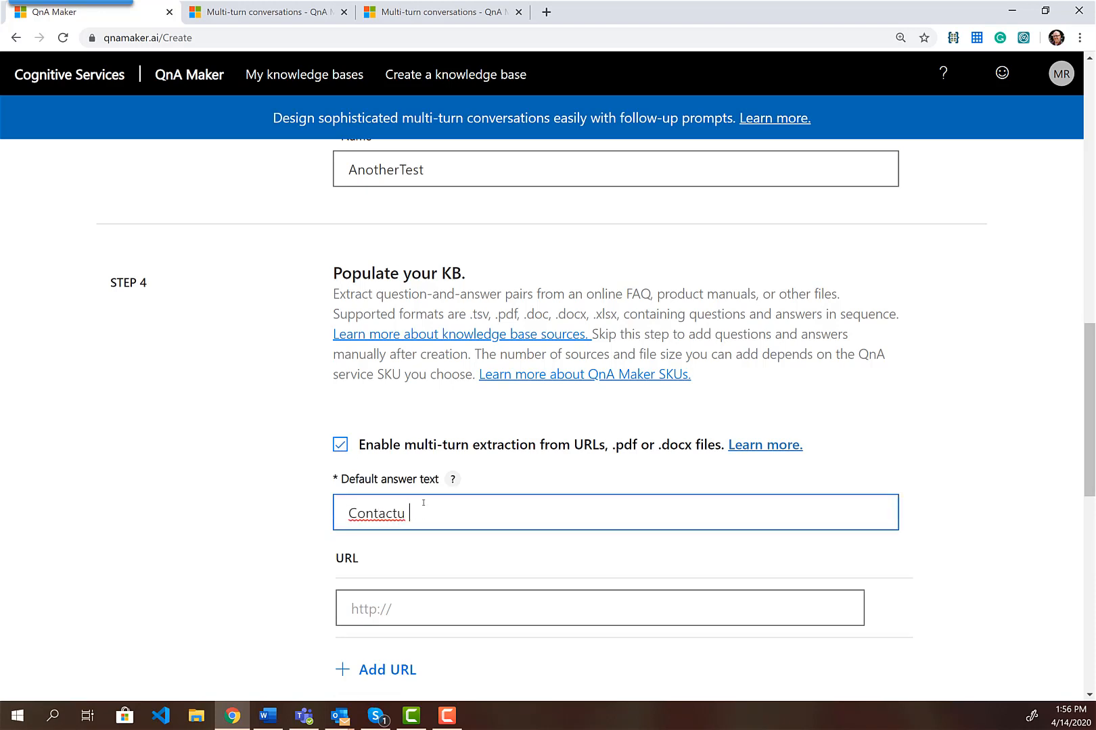
key("BackSpace")
key("BackSpace")
type("Us for more infoi")
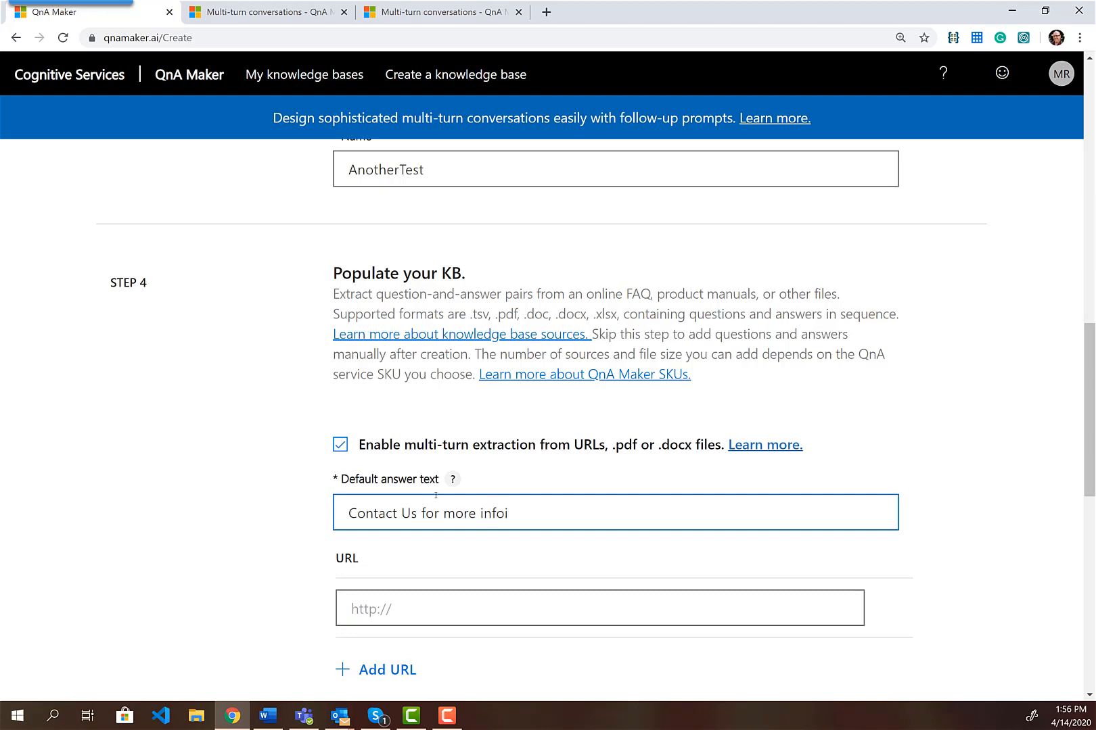
key("BackSpace")
Add bot2.docx as the source file and choose Professional chit-chat
scroll(381, 498, "down", 4)
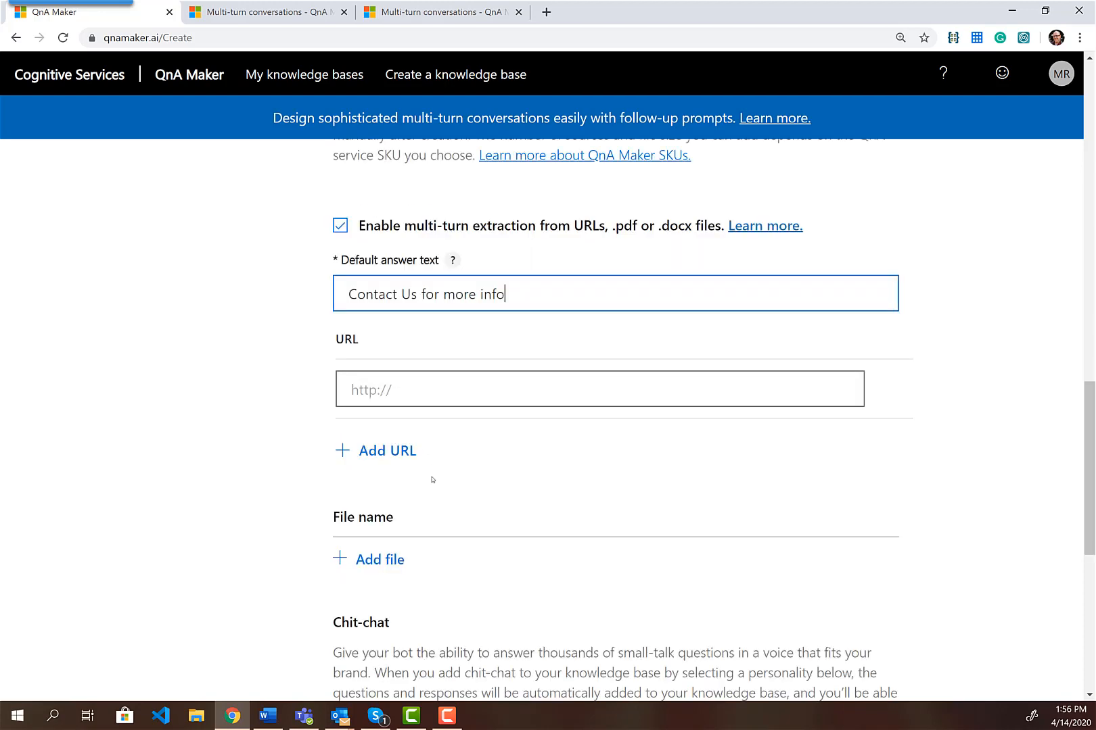
left_click(380, 496)
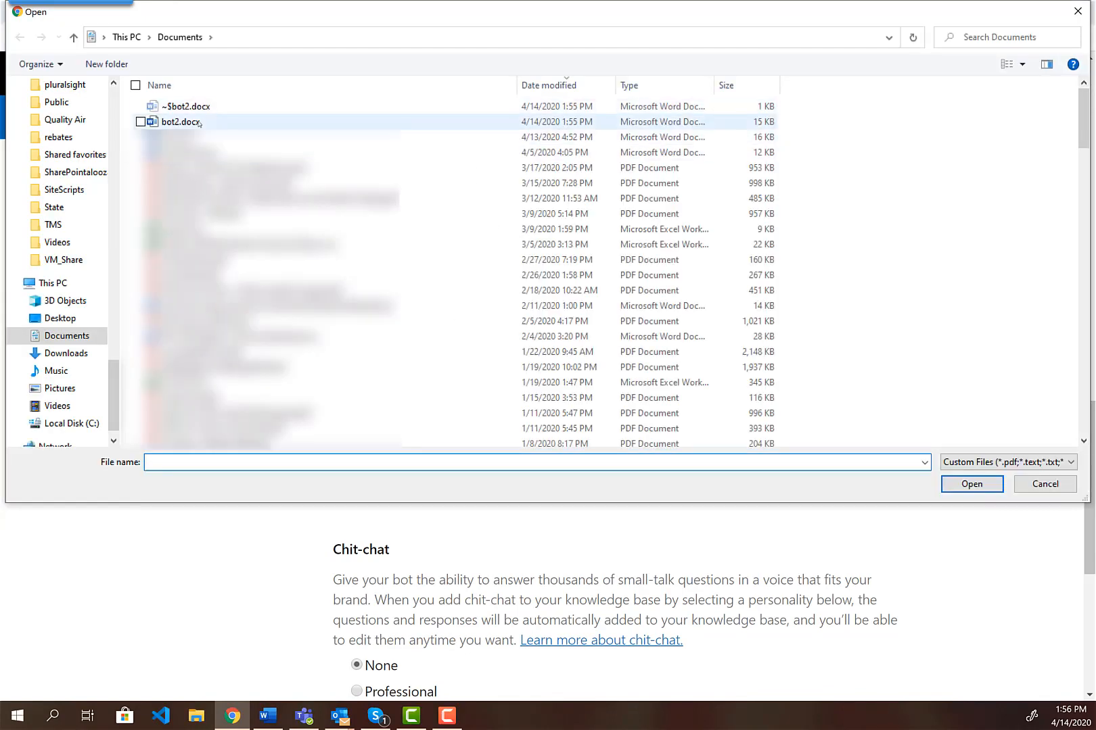
double_click(180, 122)
scroll(282, 425, "down", 5)
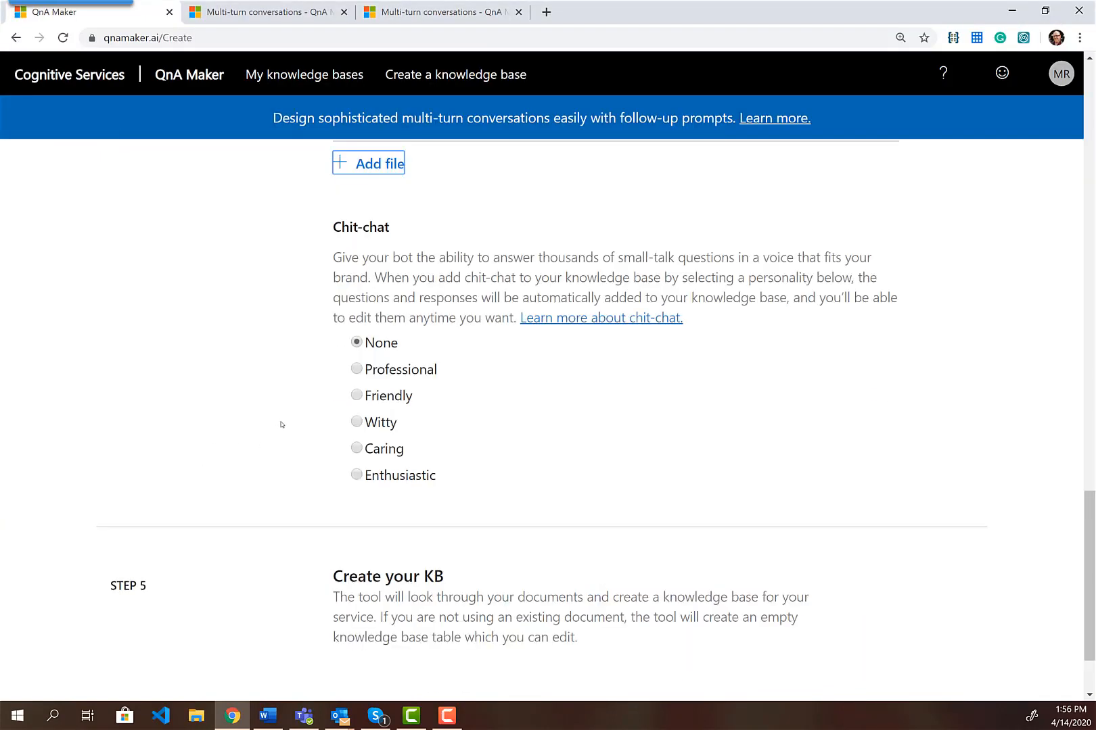
left_click(356, 370)
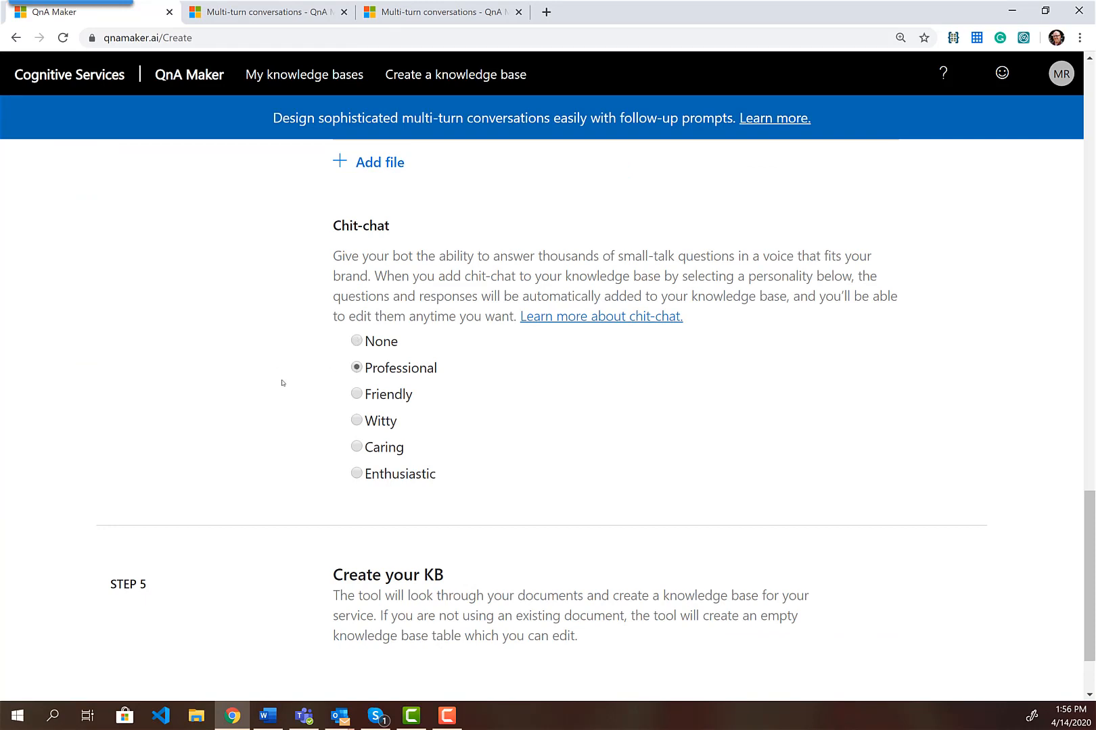
Create the AnotherTest knowledge base and return to the top of the extracted edit table
scroll(283, 383, "down", 2)
left_click(393, 616)
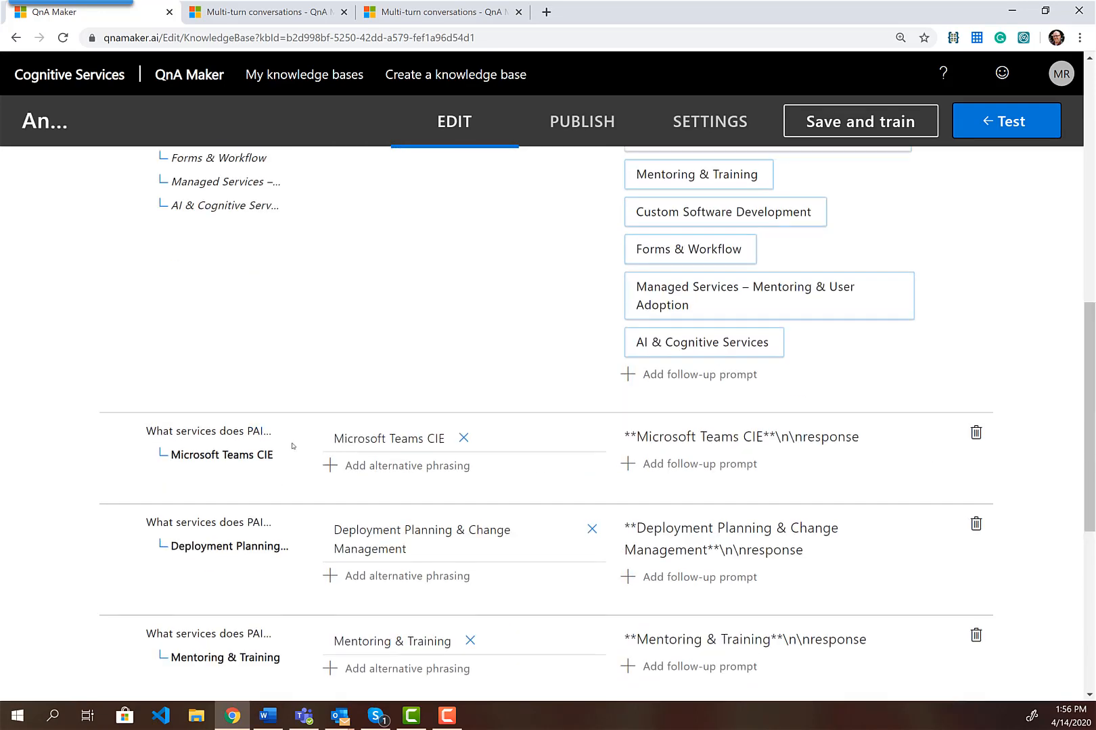
scroll(292, 447, "up", 6)
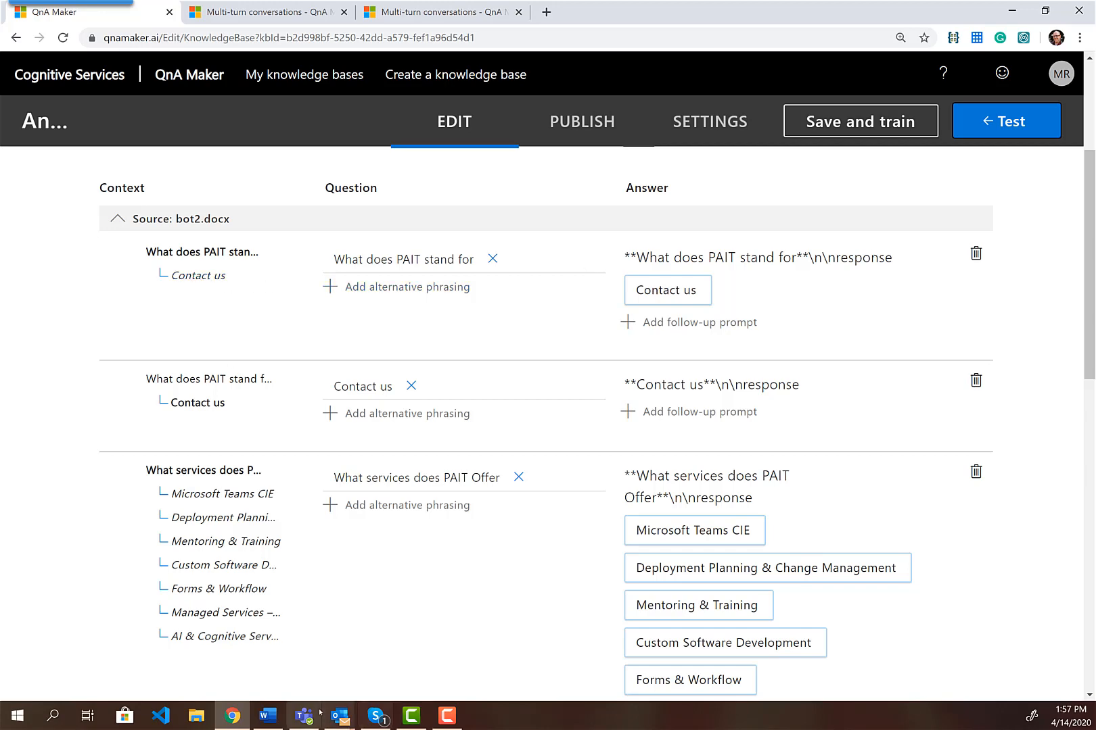
left_click(267, 718)
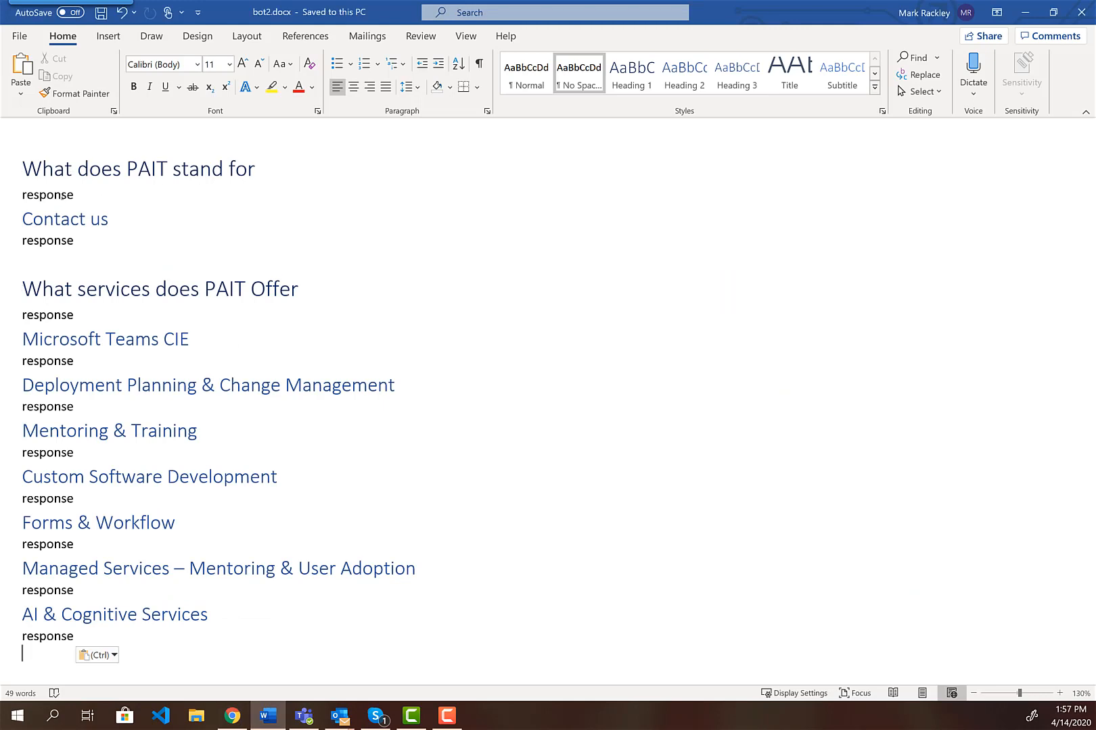
double_click(63, 196)
left_click(60, 220)
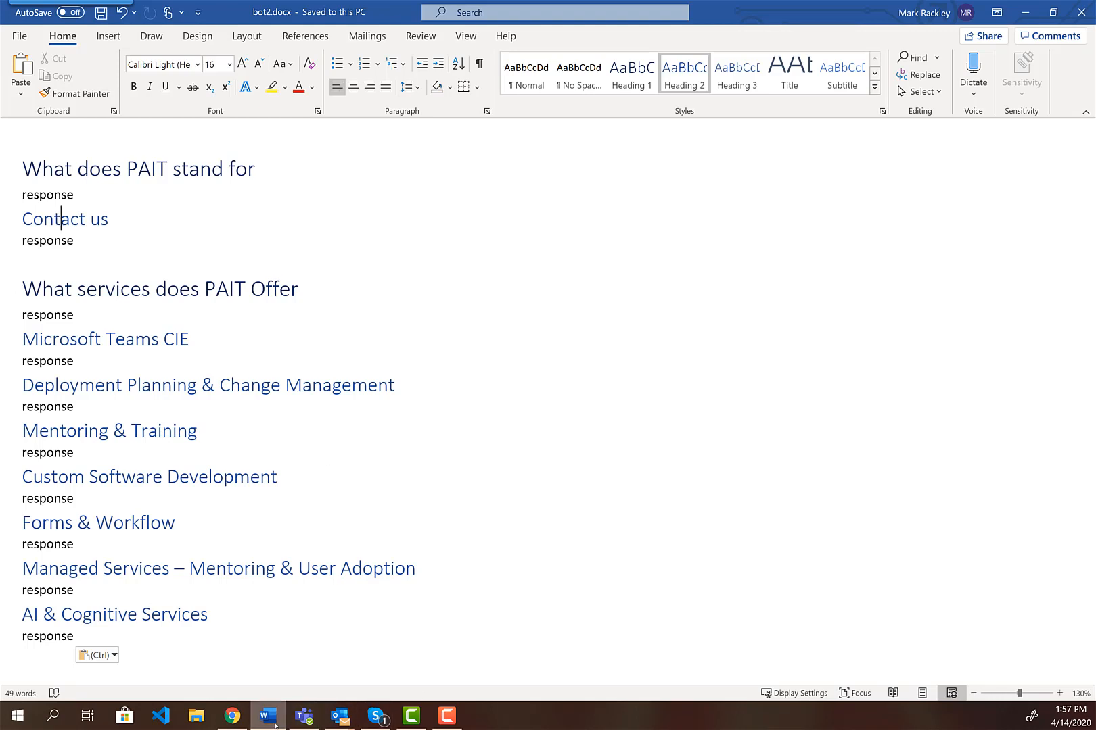
left_click(232, 716)
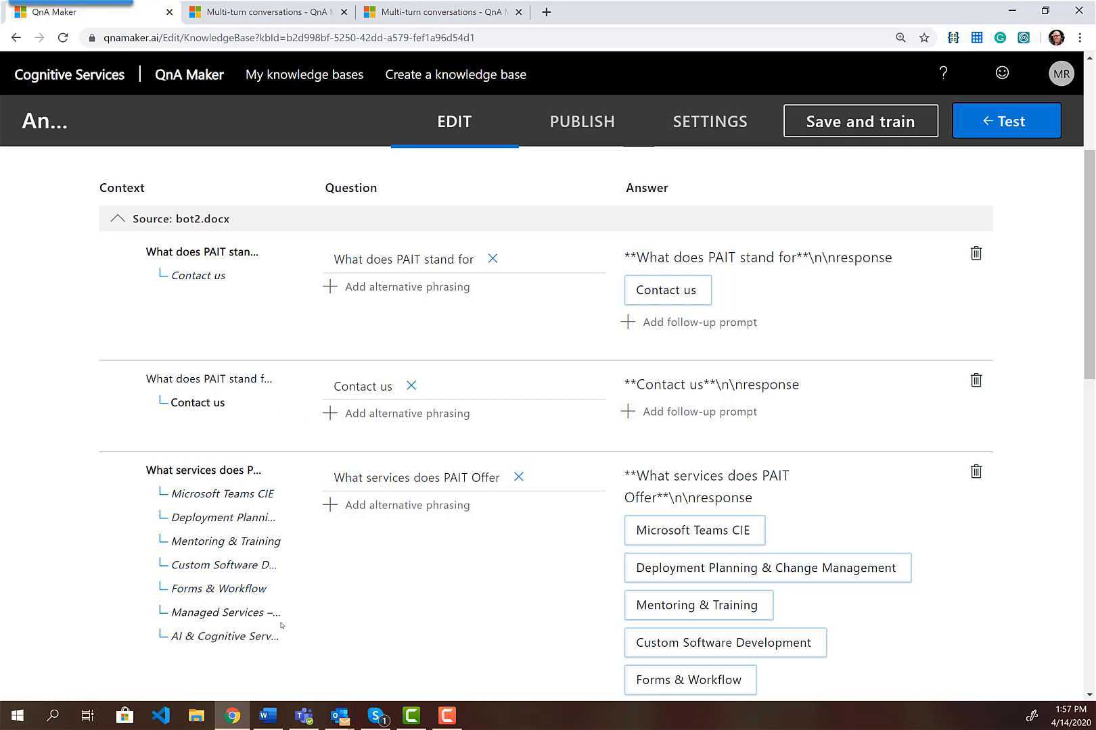
Add a 'See our services' follow-up linked to 'What services does PAIT Offer', then save and train
left_click(700, 327)
left_click(345, 262)
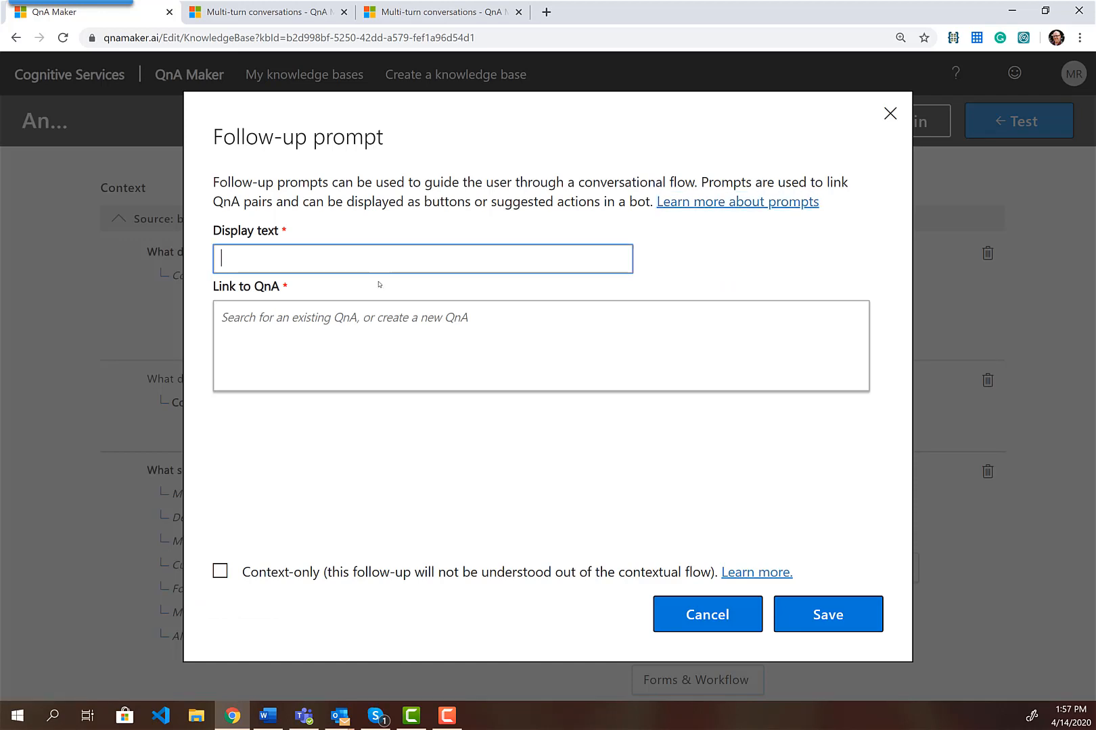
type("See our services")
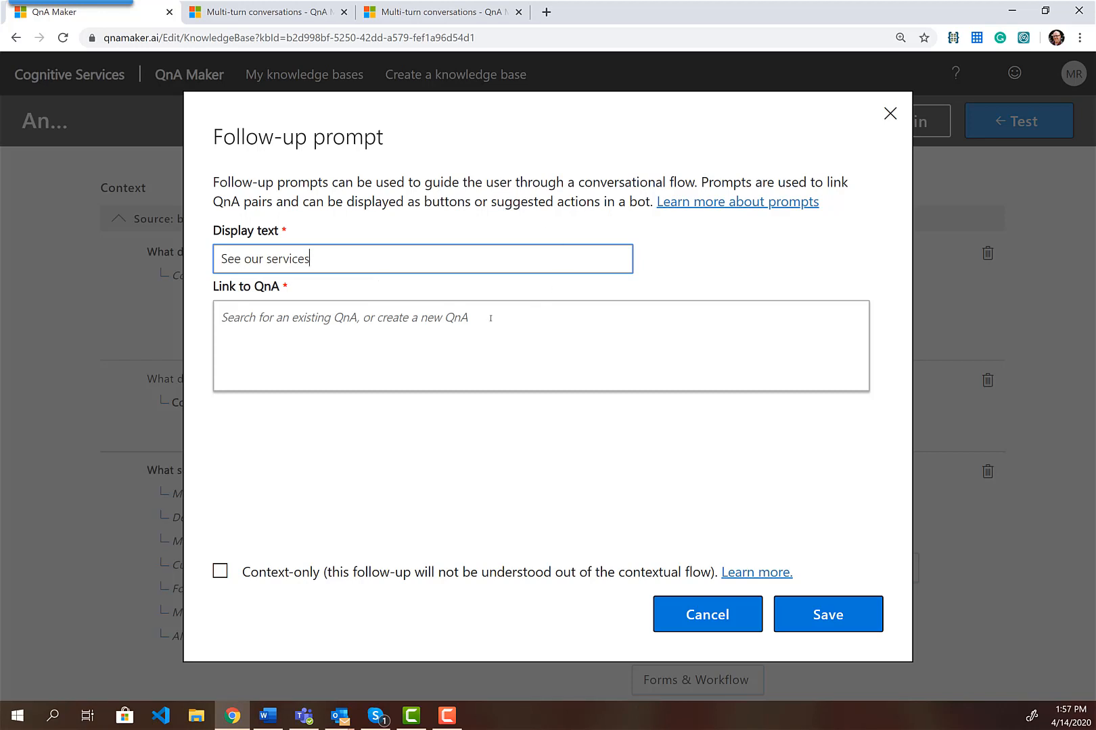
left_click(420, 324)
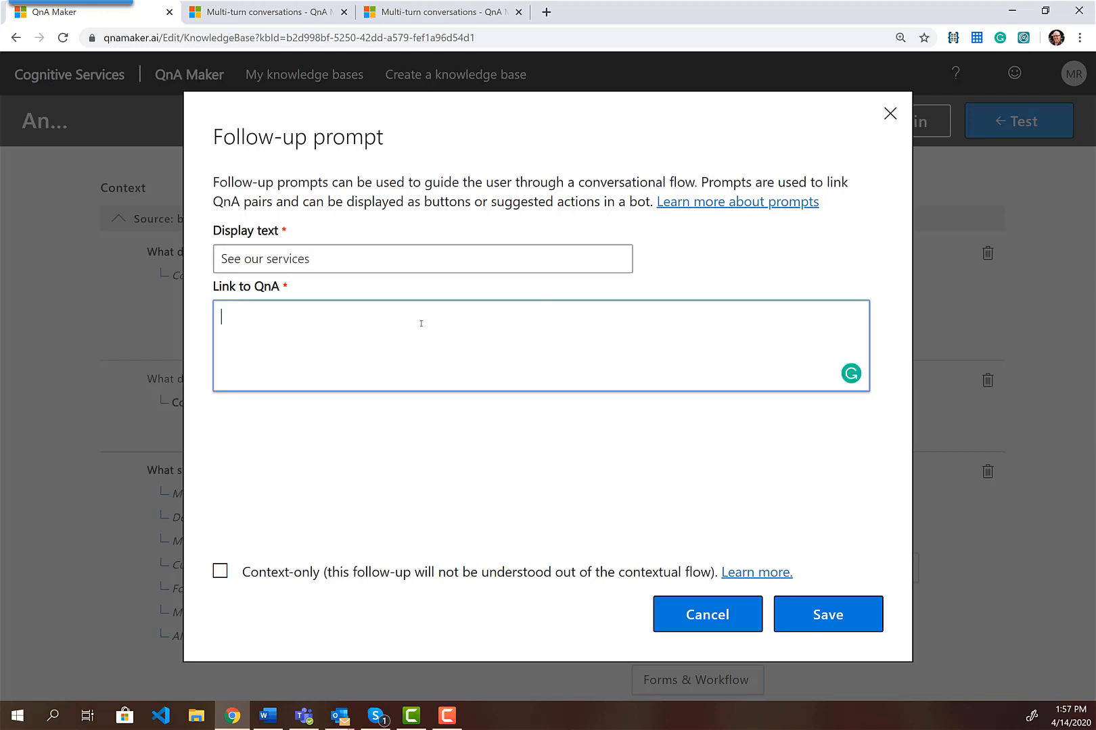
type("ser")
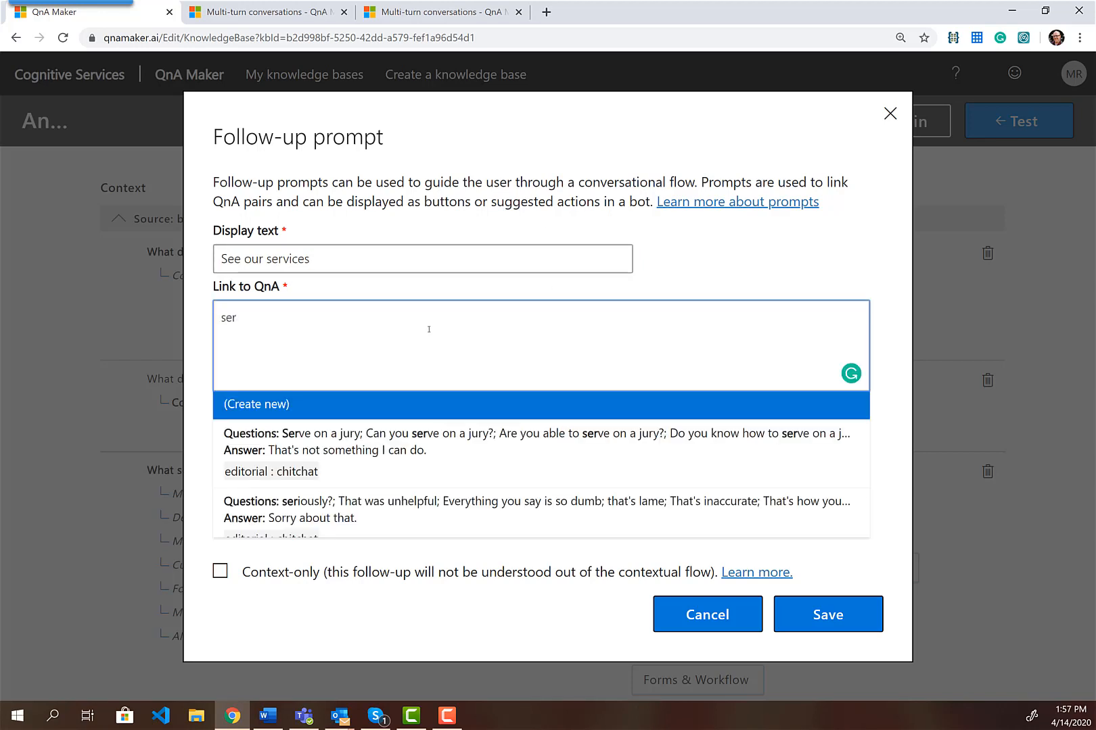
type("vices")
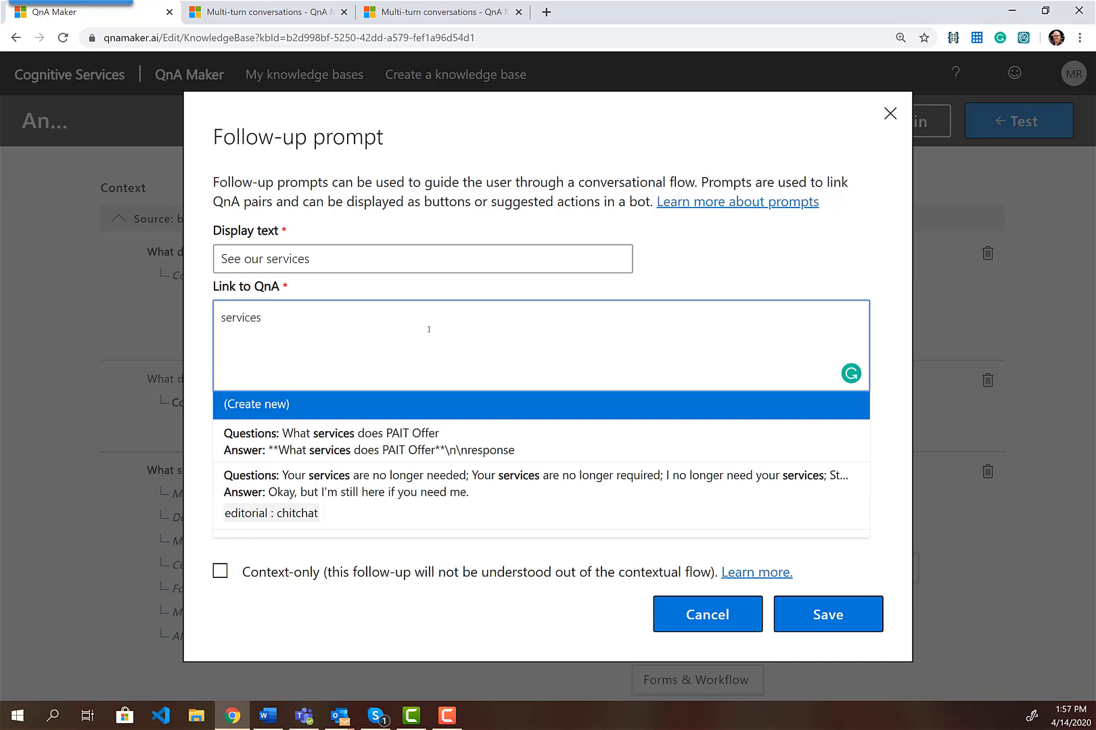
left_click(389, 442)
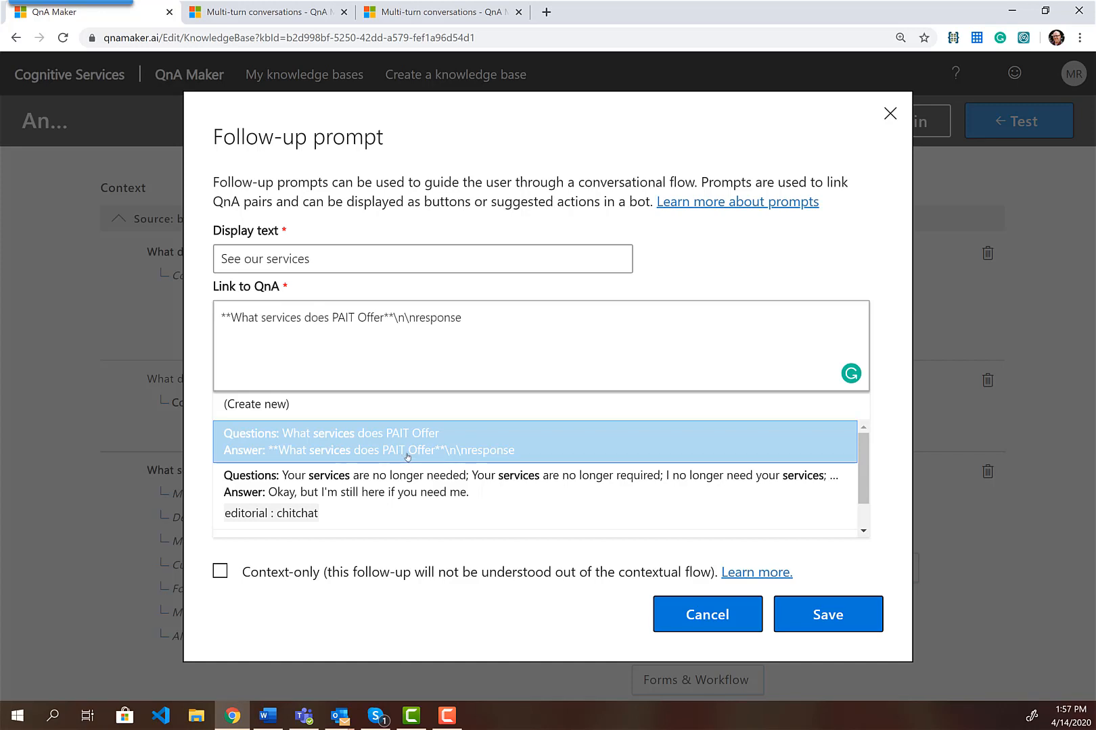
left_click(408, 458)
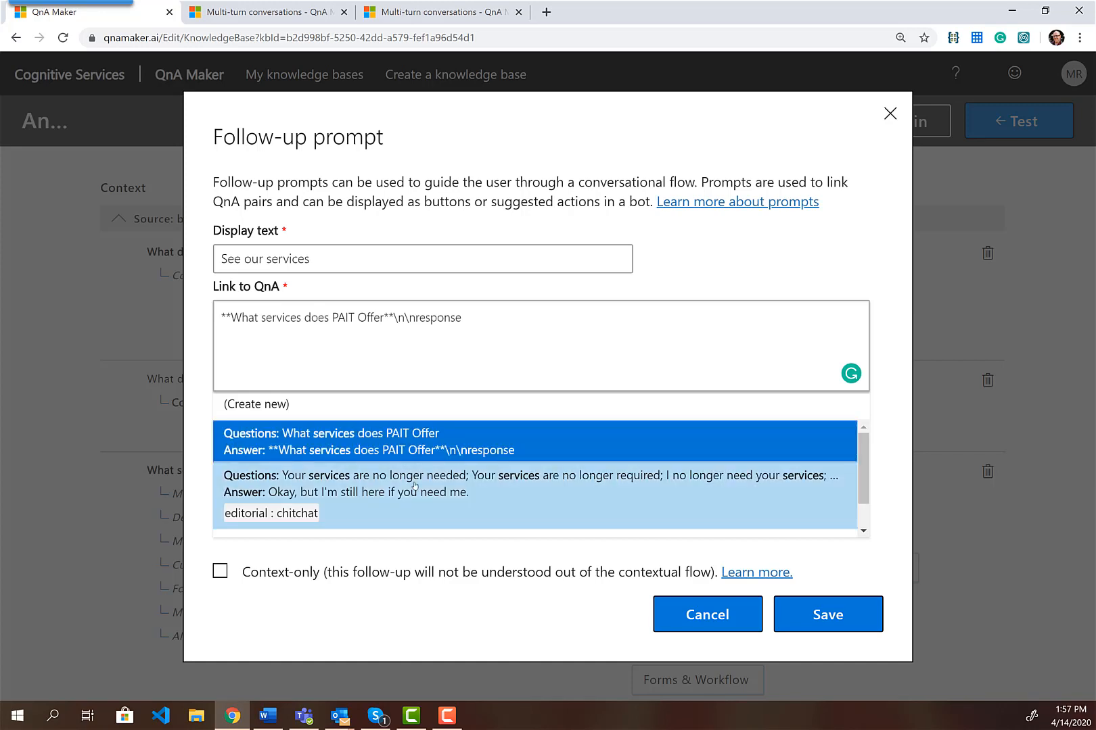
left_click(840, 613)
left_click(846, 128)
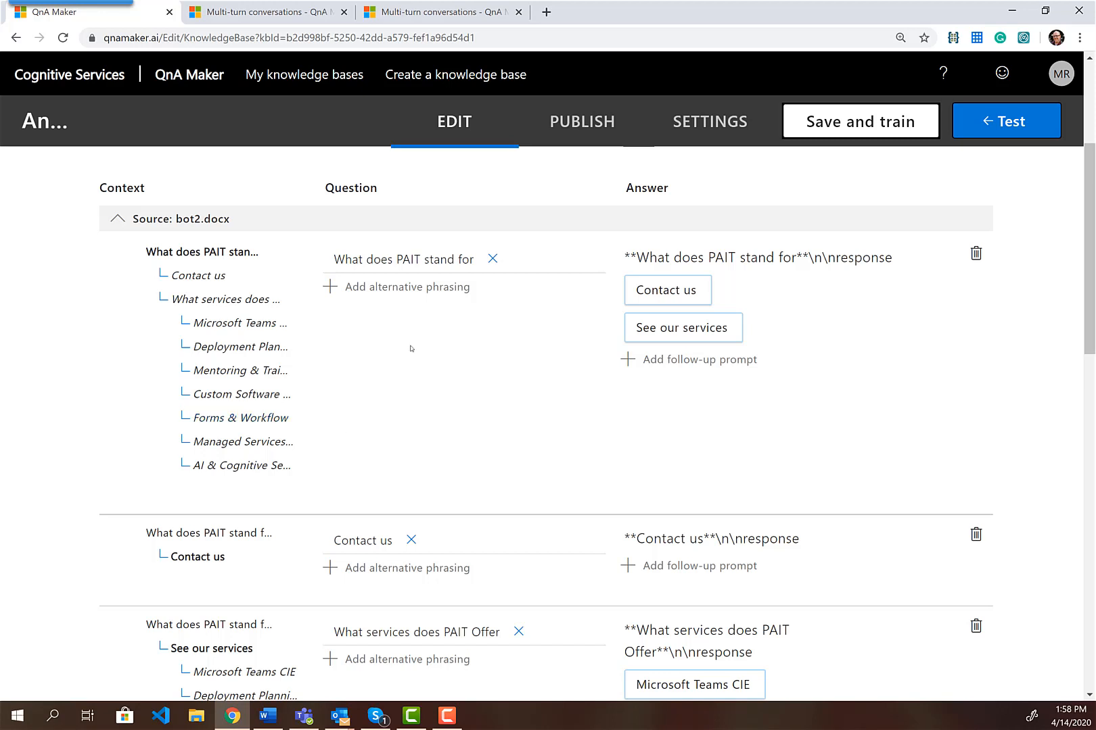
Test 'what does pait stand for?' in chat, following See our services to Microsoft Teams CIE
left_click(1003, 122)
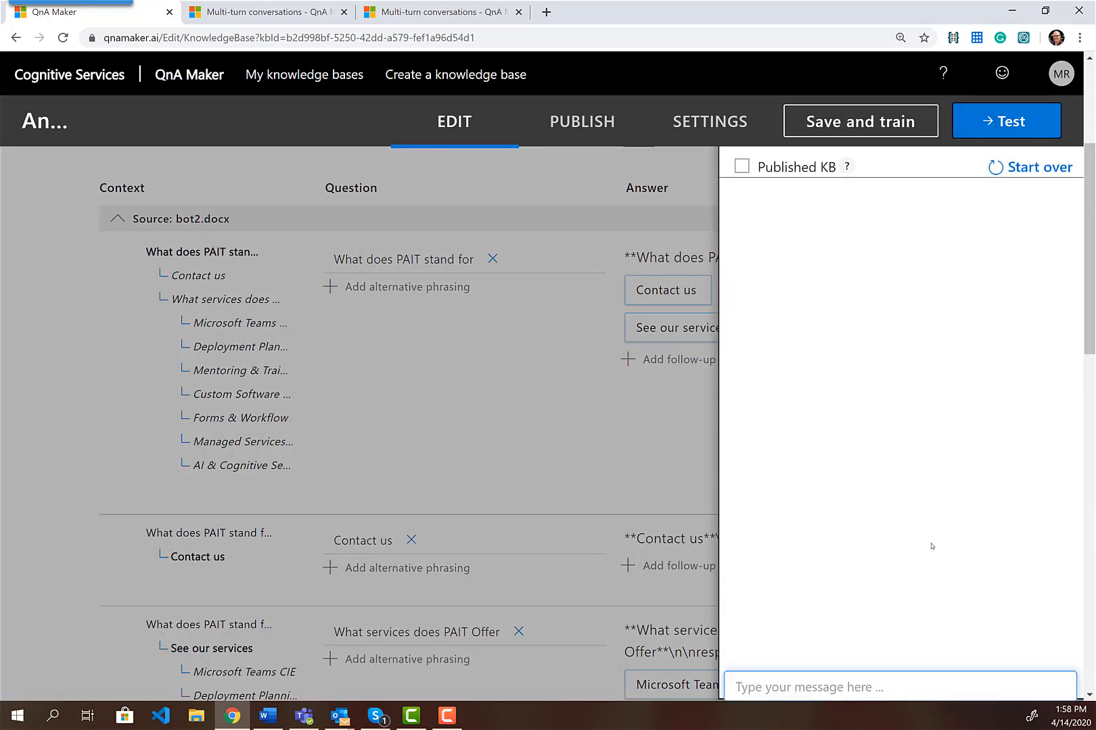
left_click(889, 686)
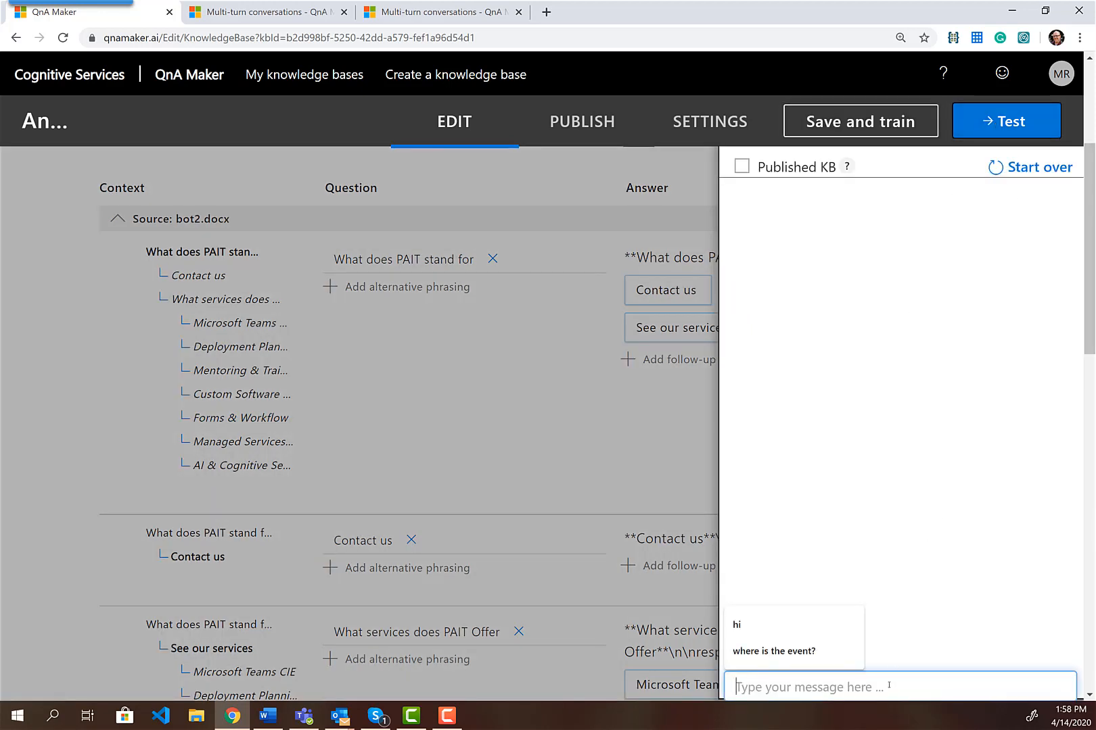
type("what does pa")
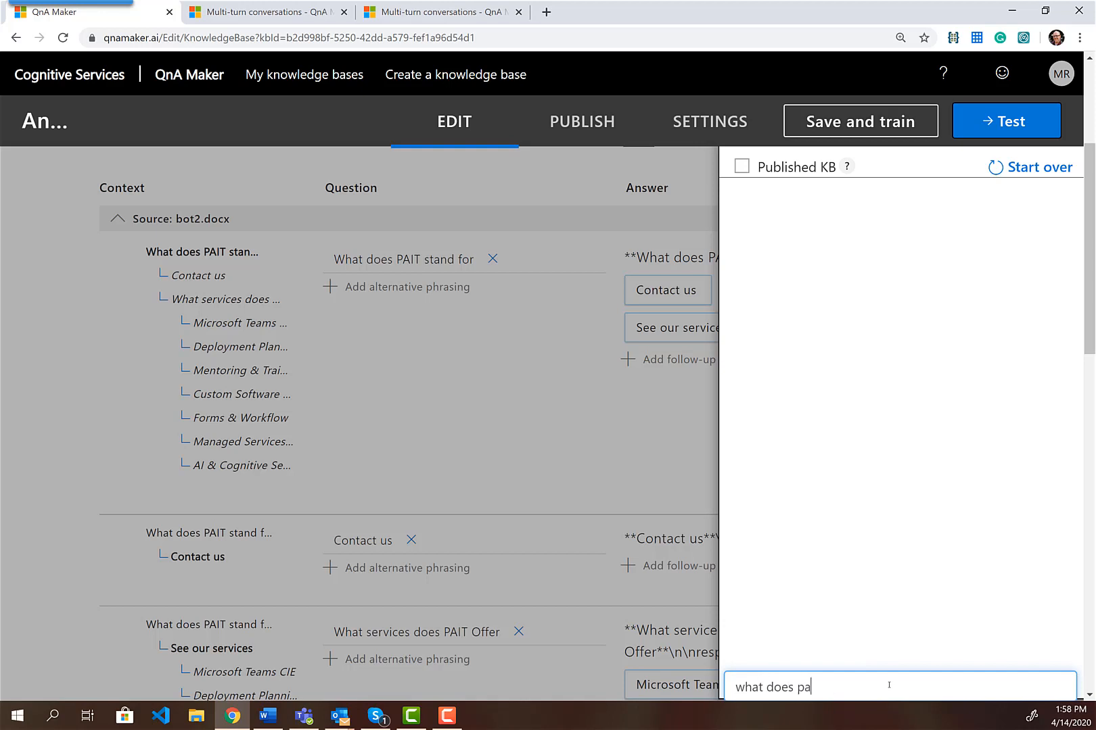
type("it stand for?")
key("Return")
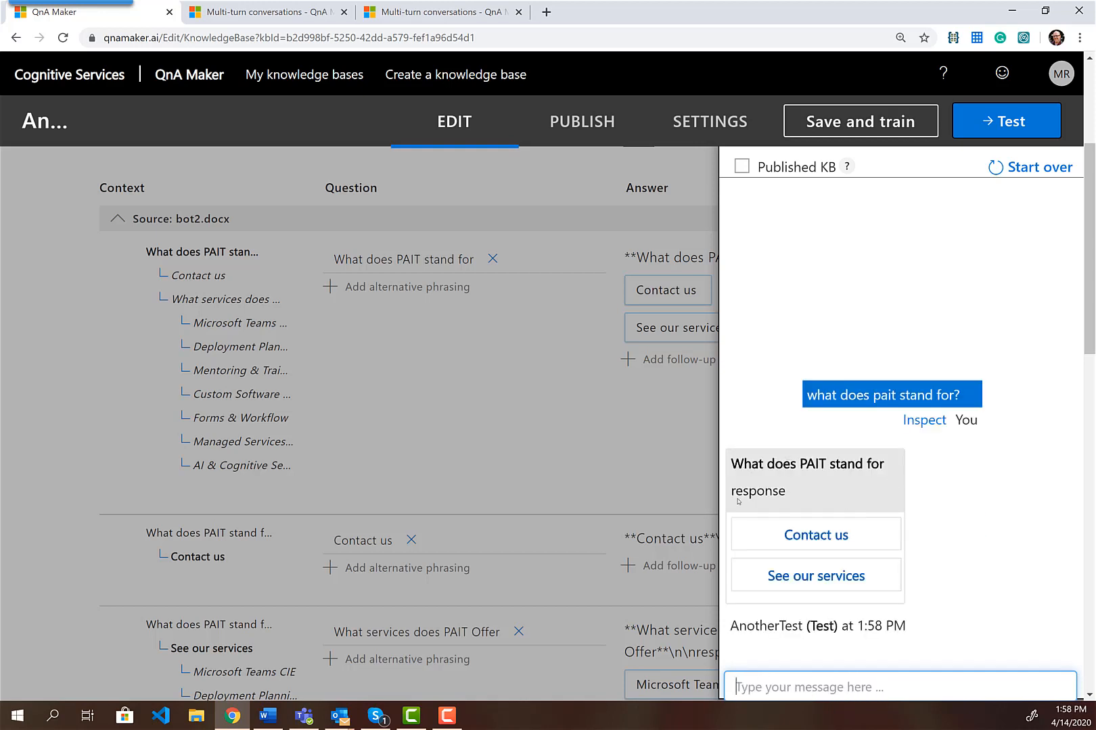
left_click(811, 583)
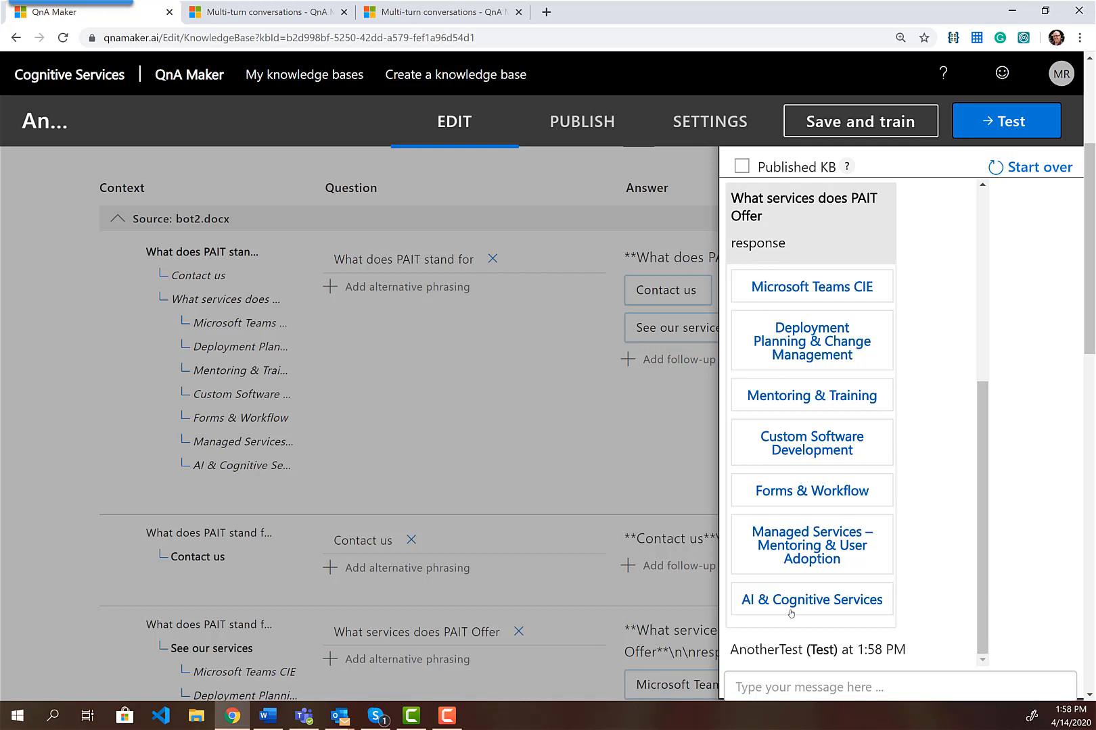
left_click(802, 286)
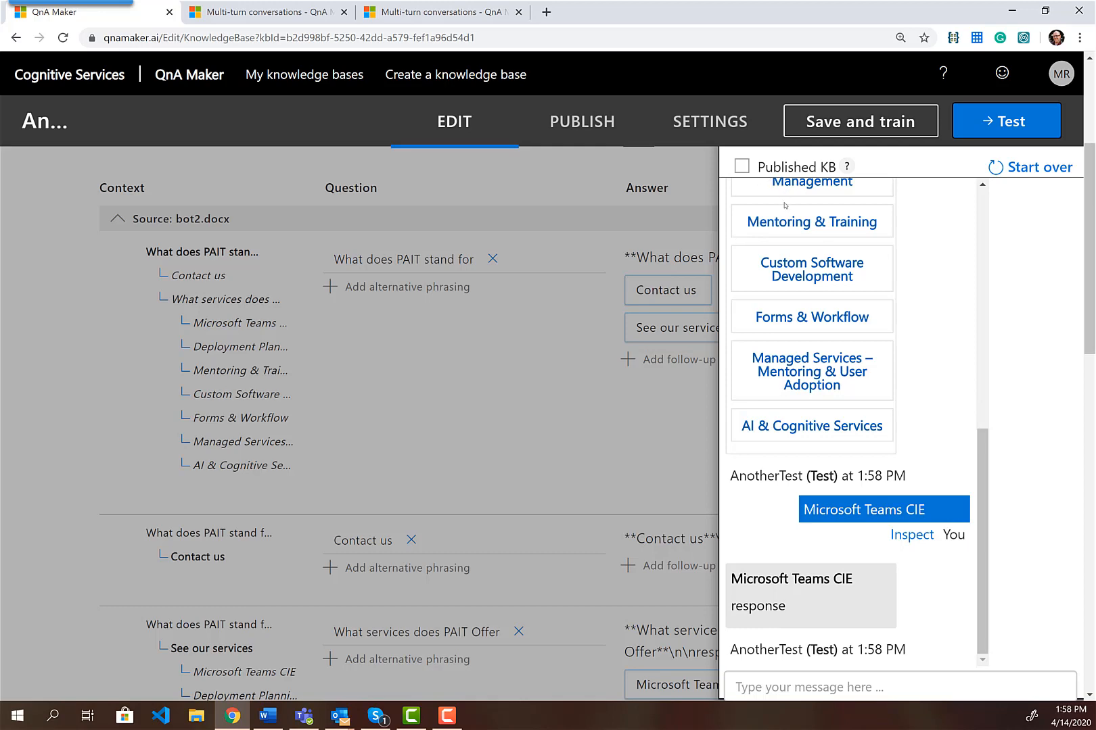
left_click(1026, 126)
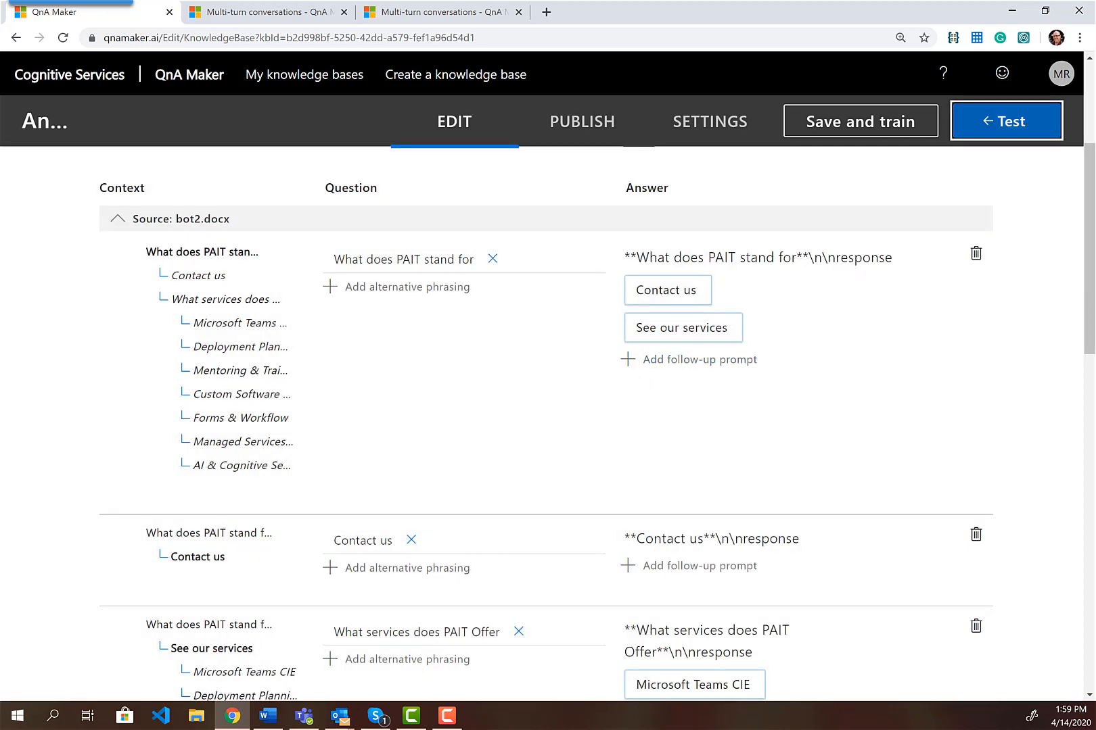
Undo three edits in bot2.docx to restore the PAIT definition, then return to the first QnA answer
left_click(269, 716)
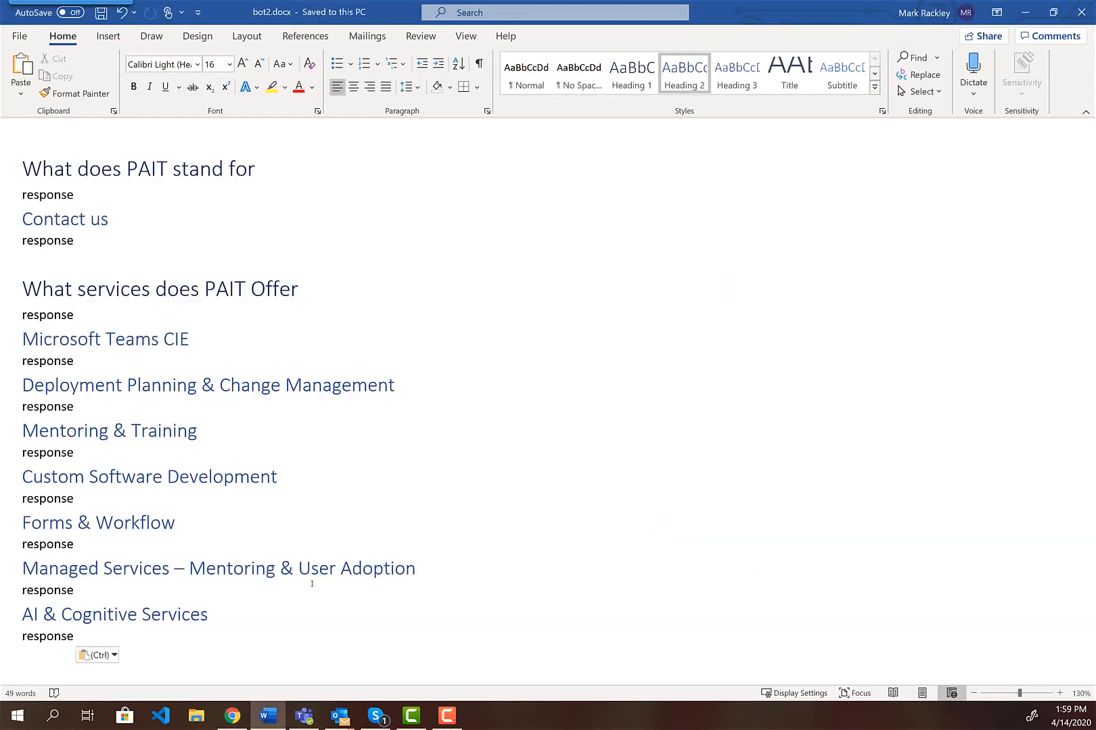
key("ctrl+z")
key("ctrl+z")
key("ctrl+z")
key("ctrl+z")
key("ctrl+z")
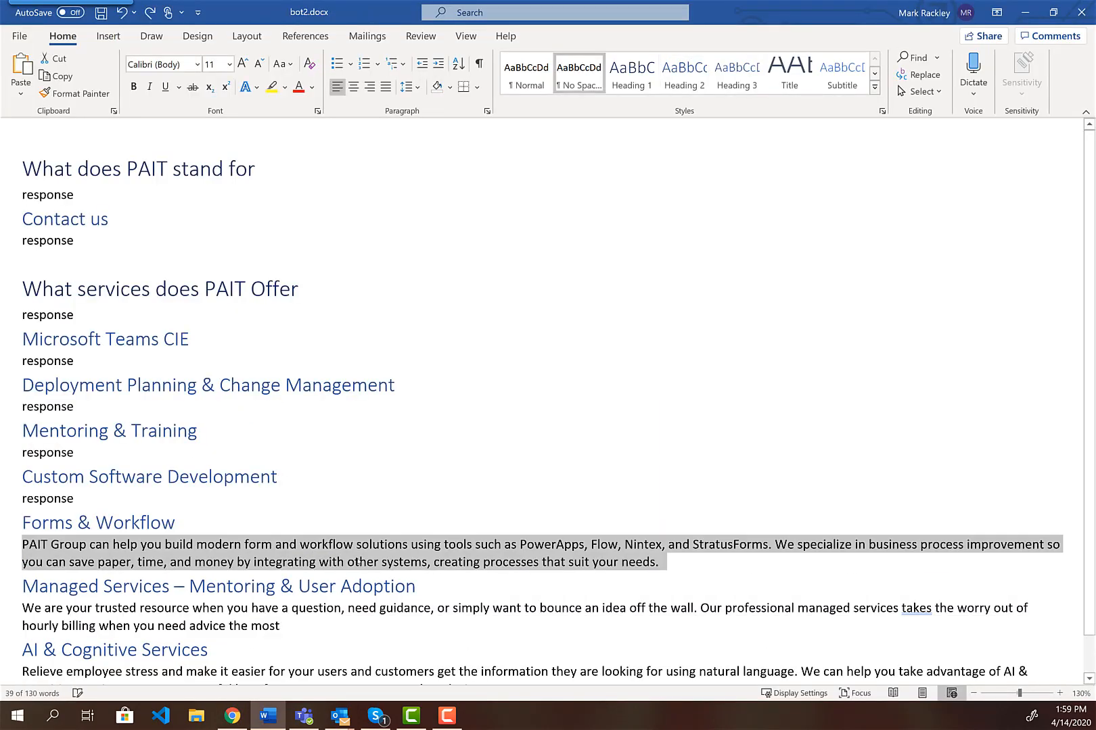
key("ctrl+z")
key("ctrl+z")
key("ctrl+z")
key("ctrl+z")
key("ctrl+z")
key("ctrl+z")
key("ctrl+z")
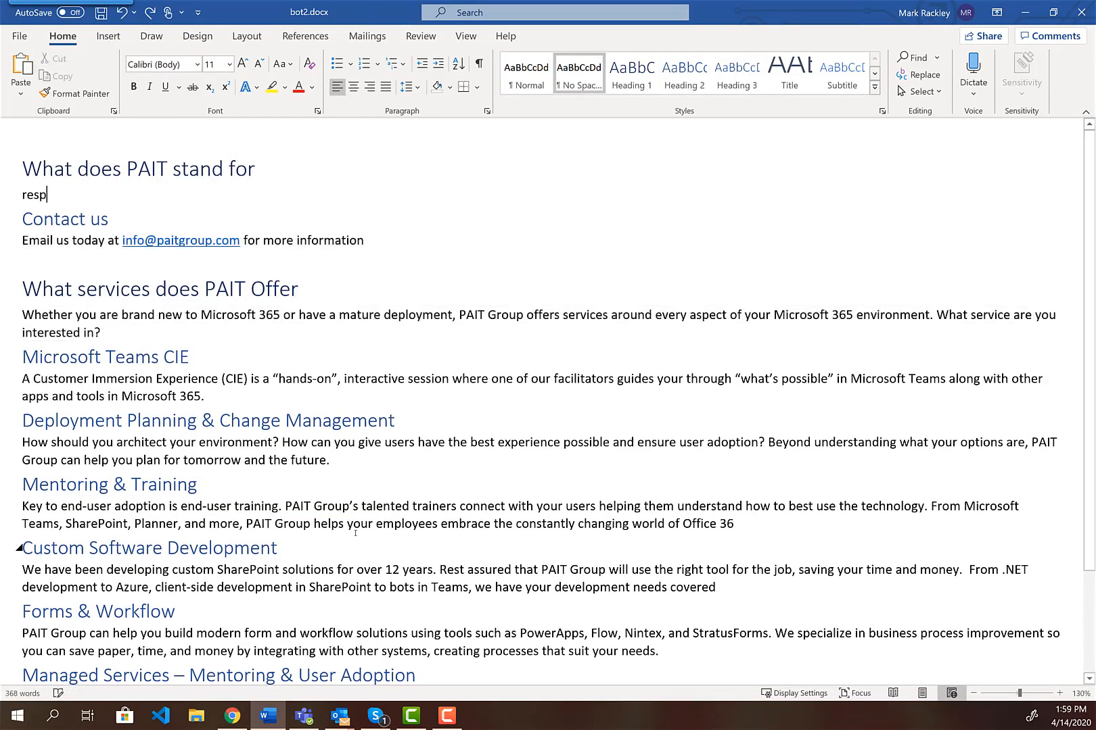
key("ctrl+z")
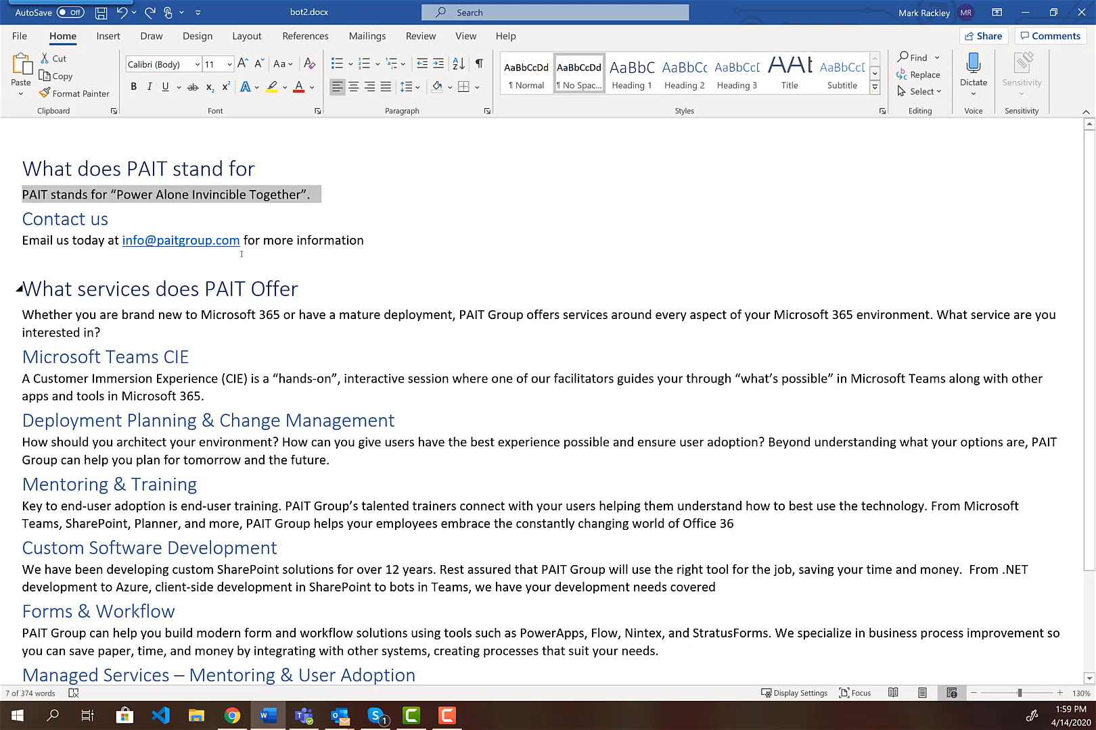
left_click(1024, 12)
left_click(843, 257)
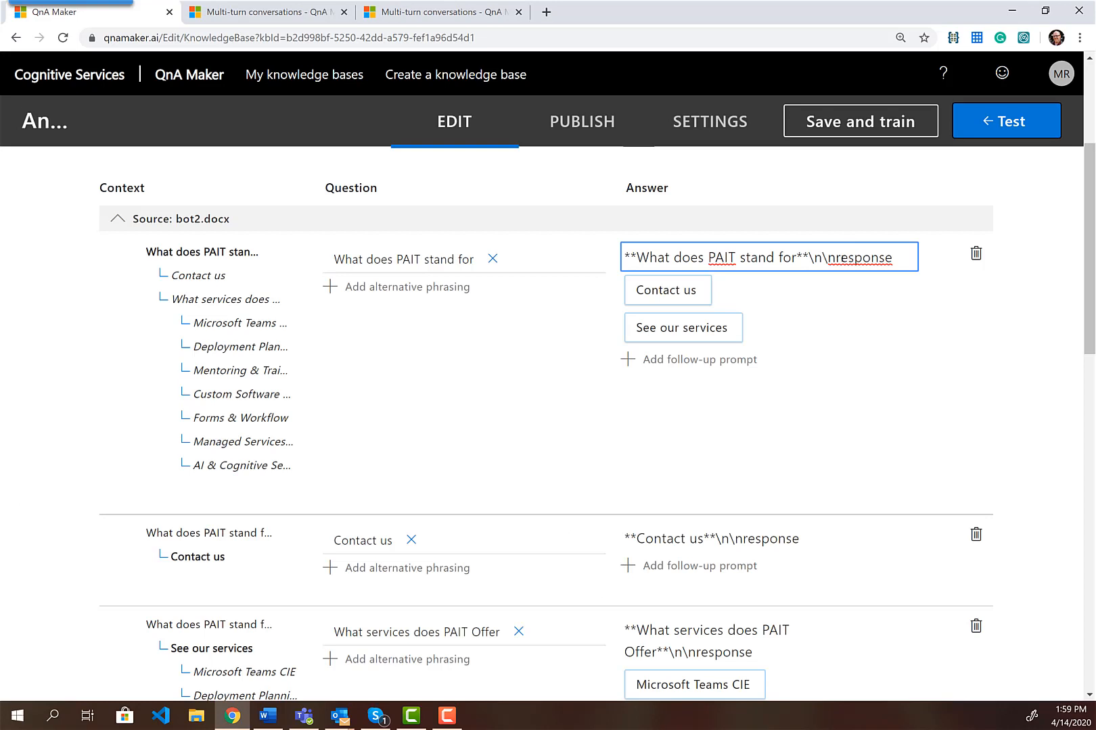
Replace the first answer's 'response' with the pasted PAIT definition, then save and retrain
left_click_drag(837, 259, 896, 261)
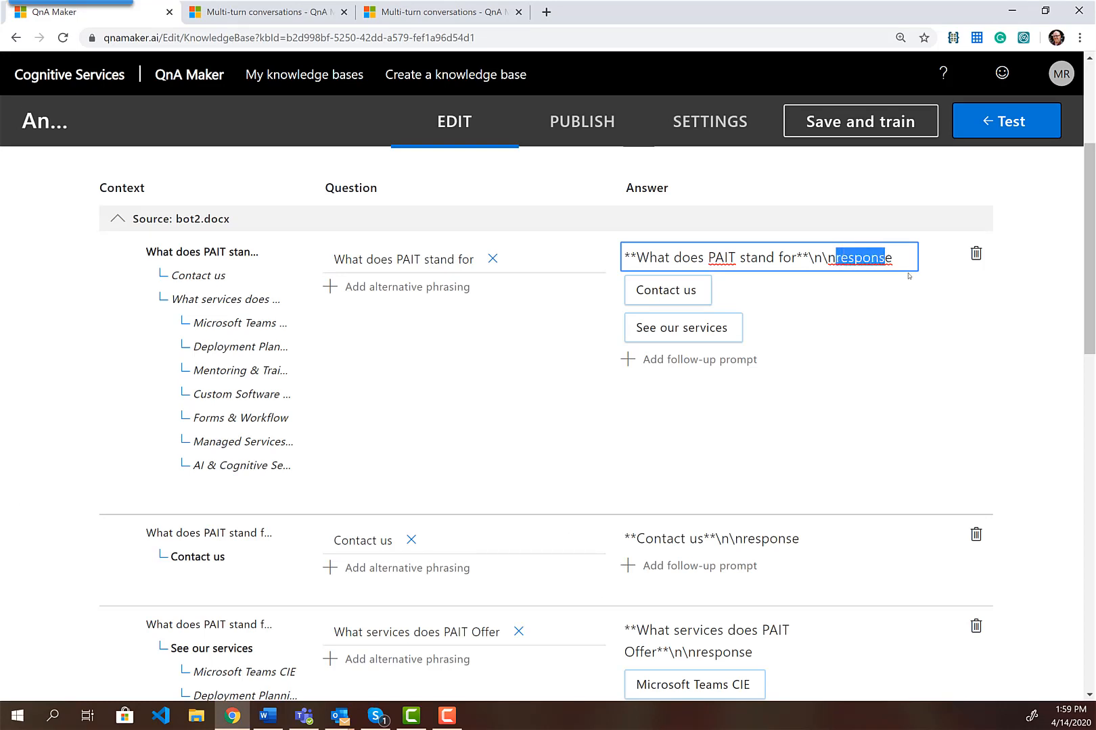
key("shift+Right")
key("BackSpace")
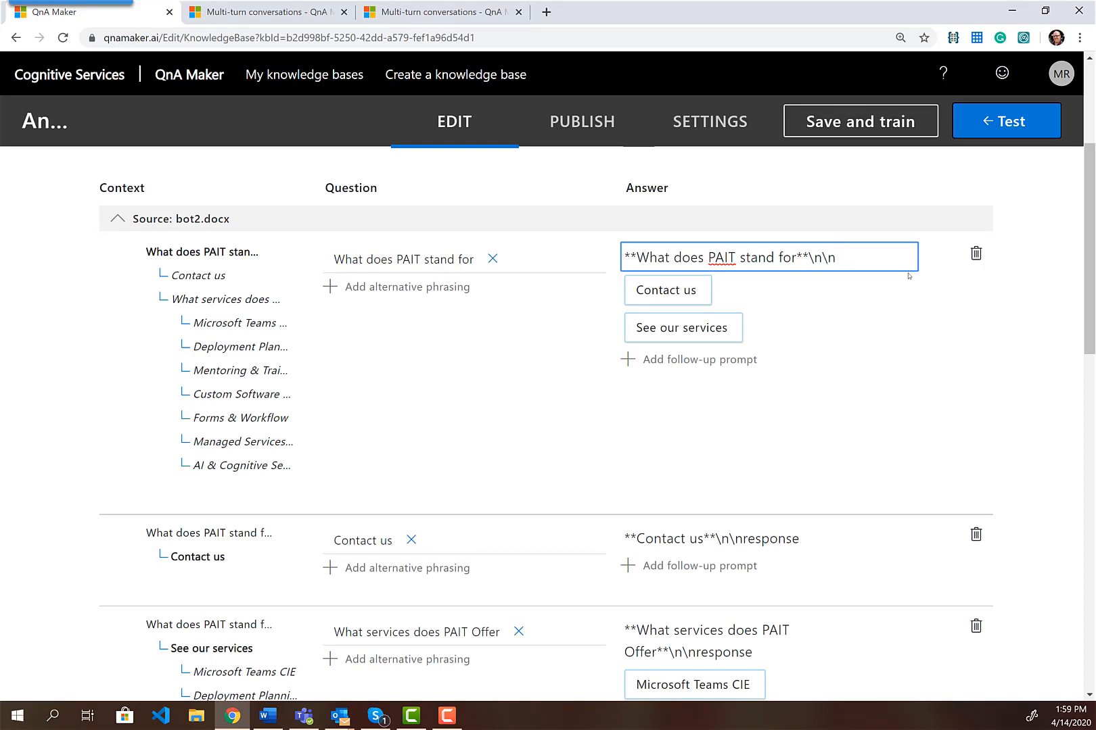
type("PAIT stands for \"Power Alone Invincible Together\".")
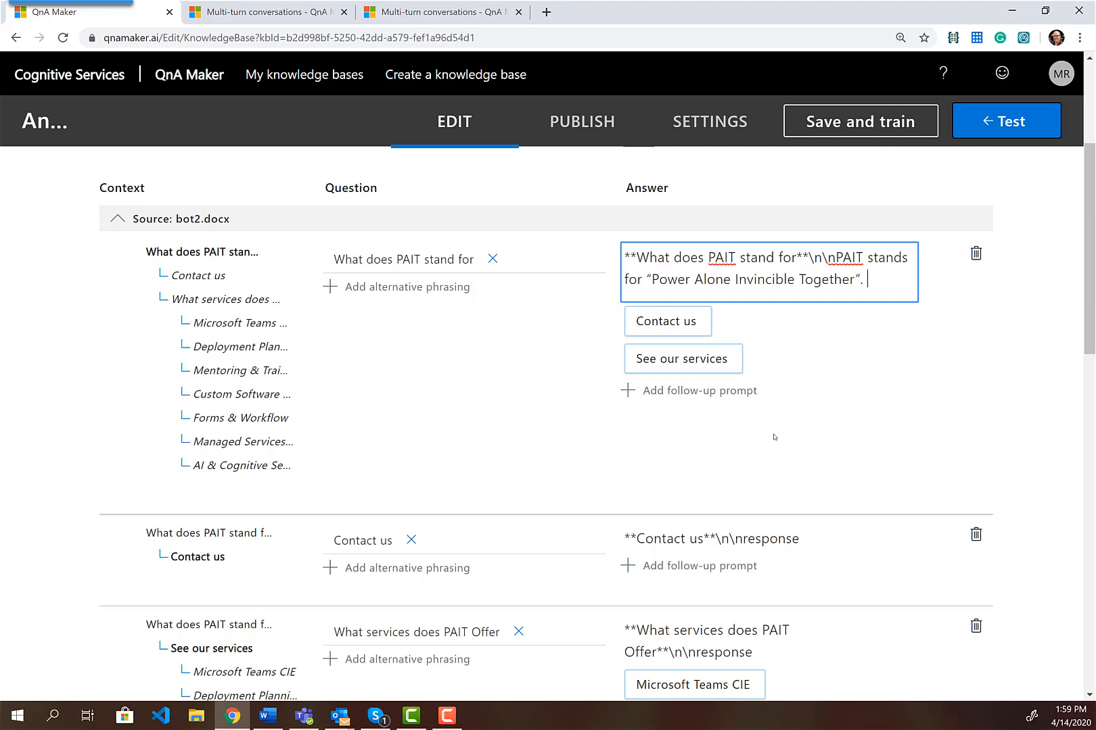
left_click(880, 125)
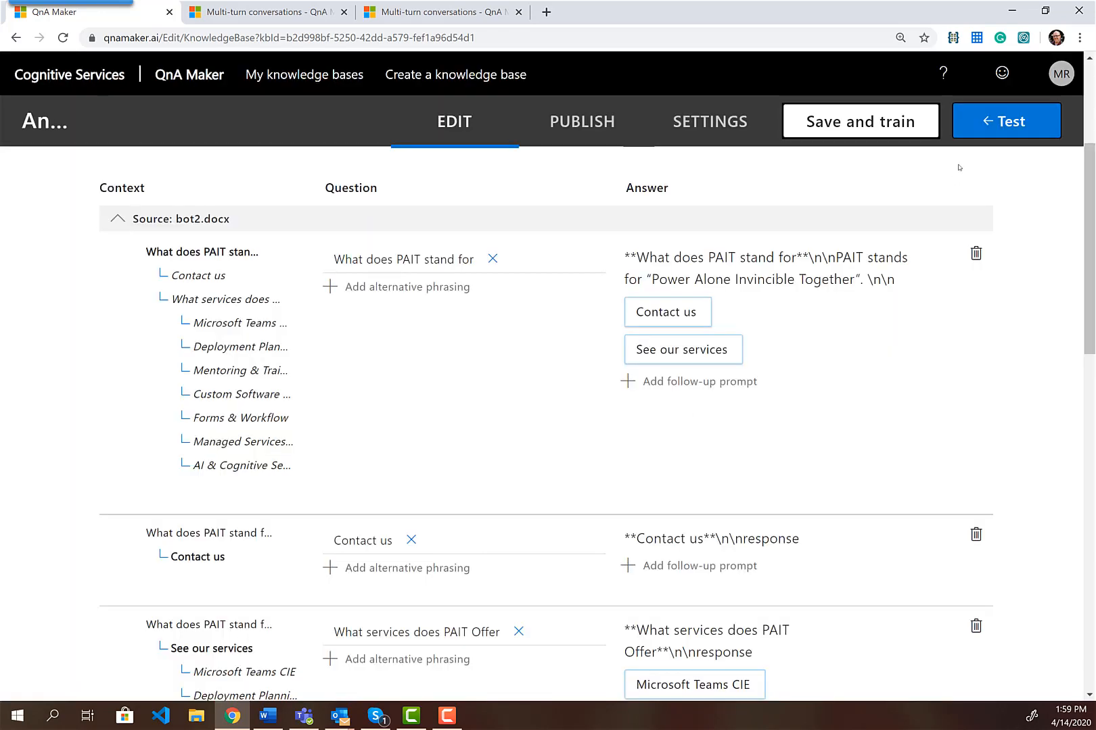
left_click(1008, 121)
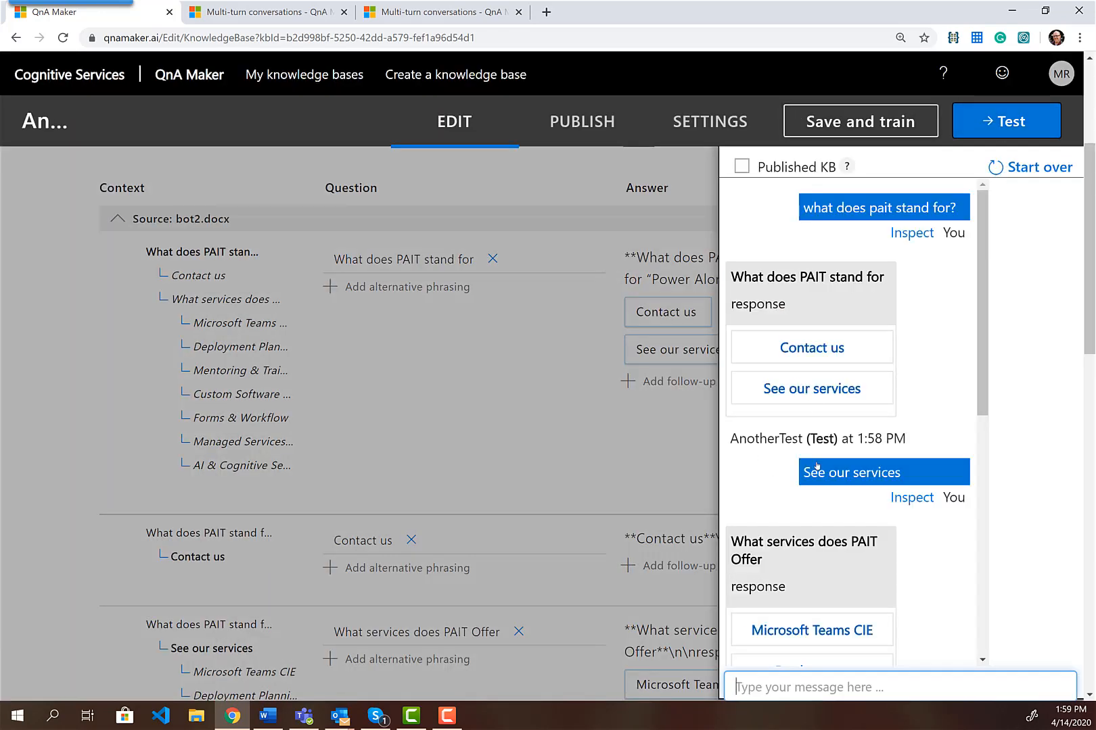
Ask 'what does pait stand for?' in the test chat and follow the Contact us prompt
scroll(812, 472, "down", 1)
type("what do")
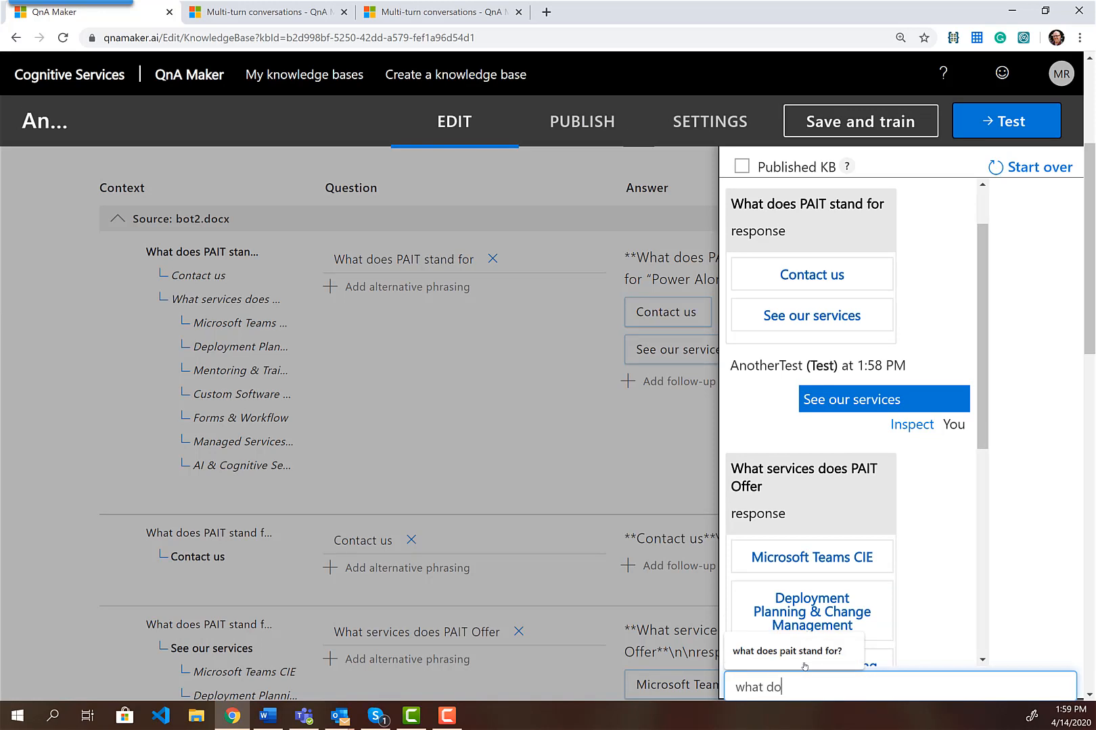
type("es pait")
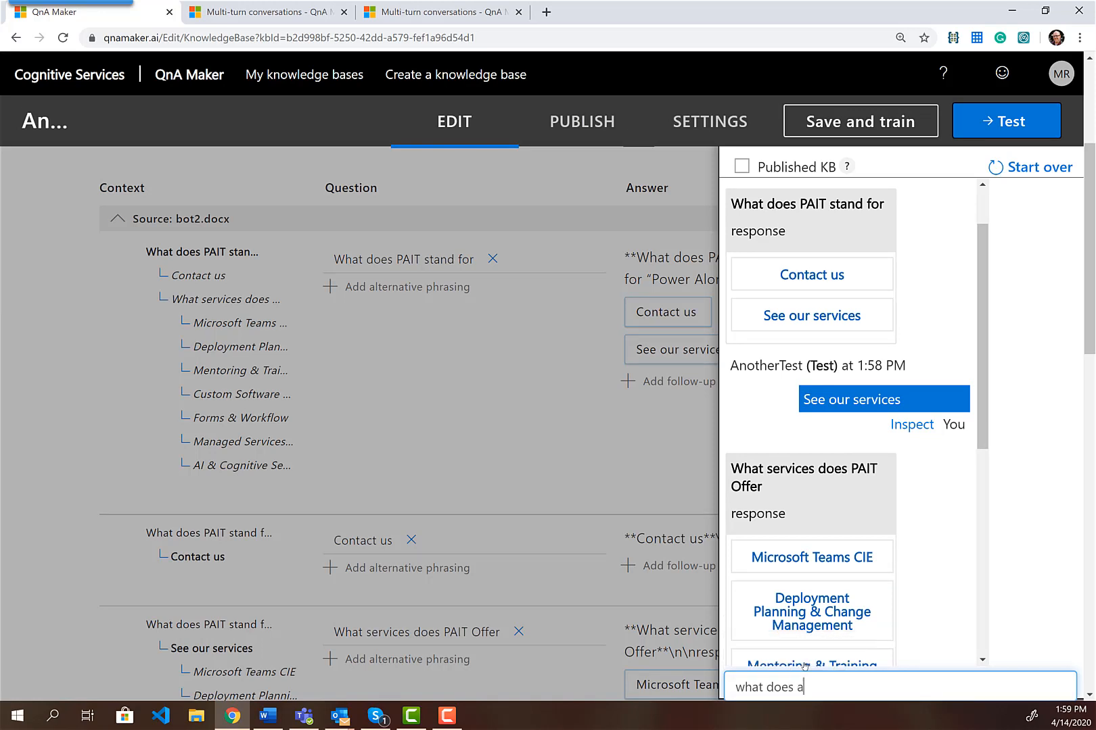
type(" stan")
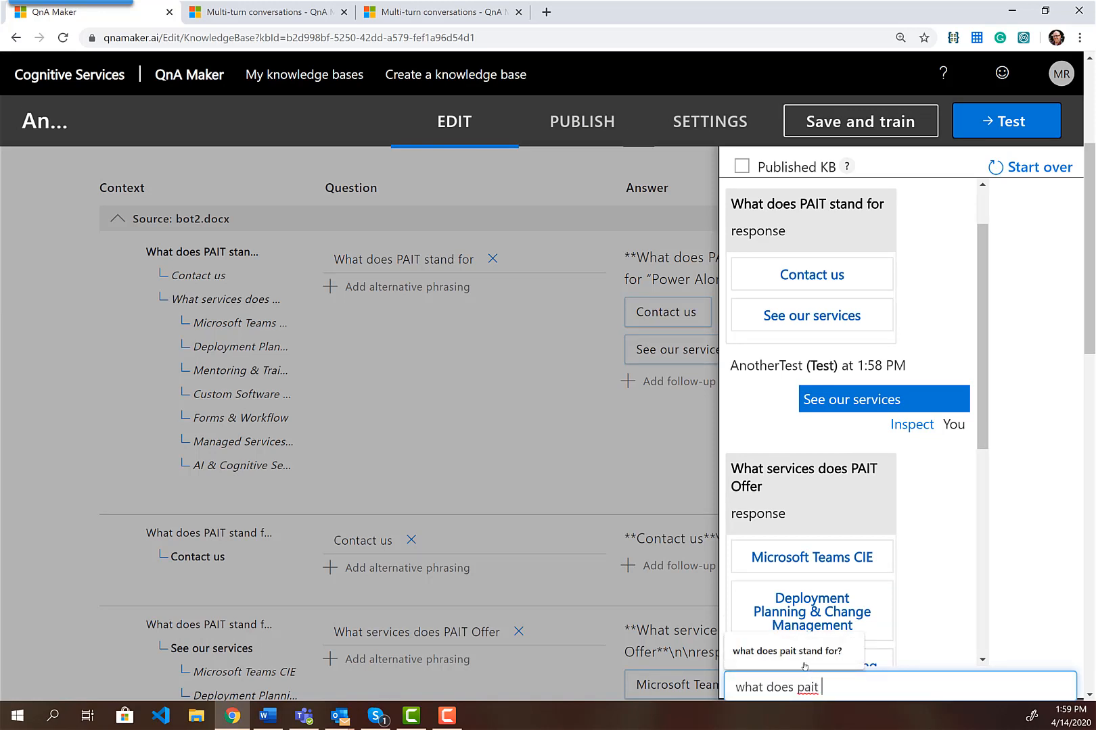
type("d for?")
key("Return")
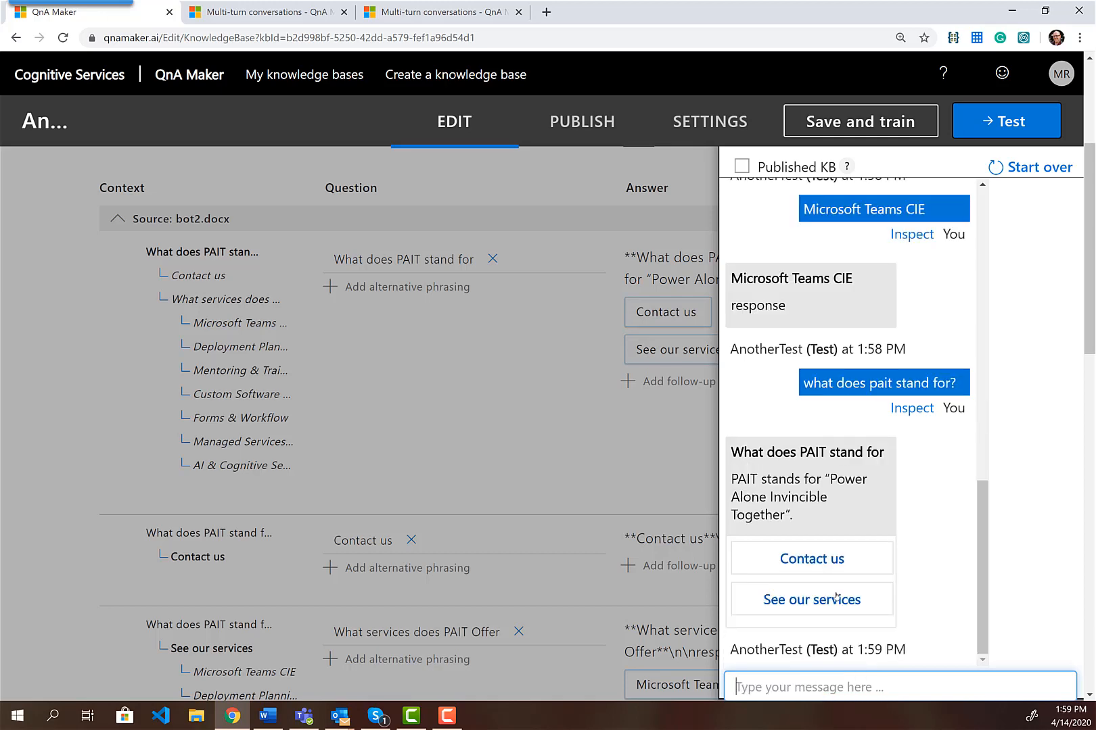
scroll(737, 481, "down", 2)
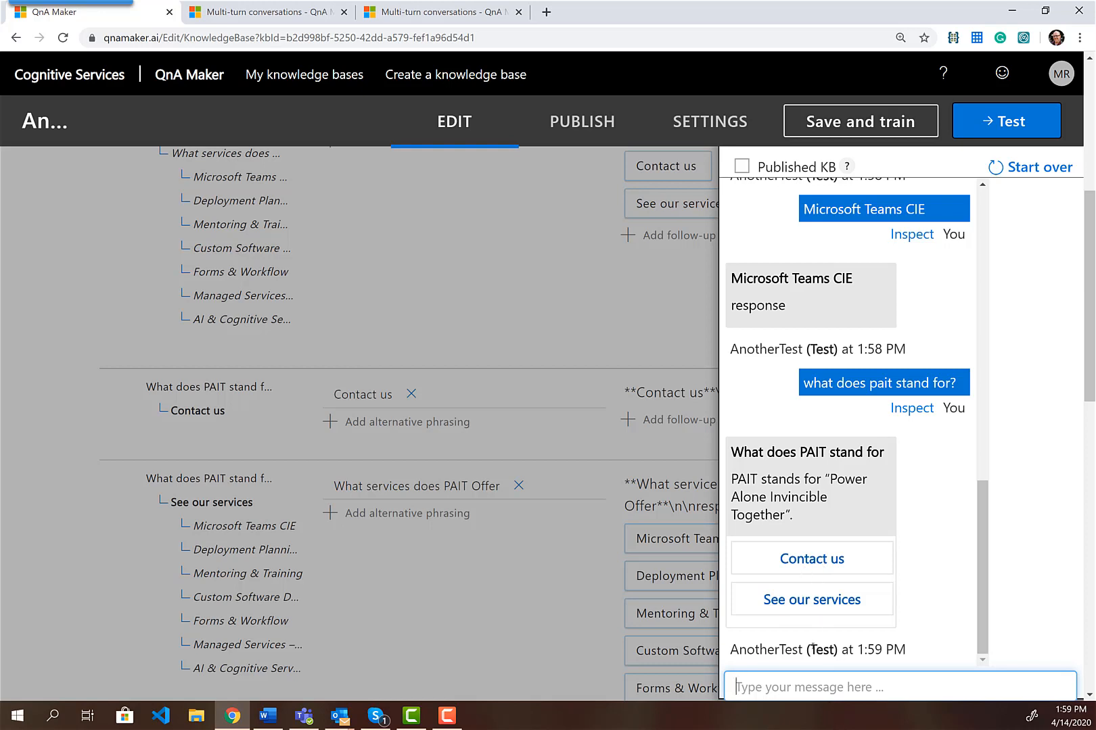
left_click(807, 564)
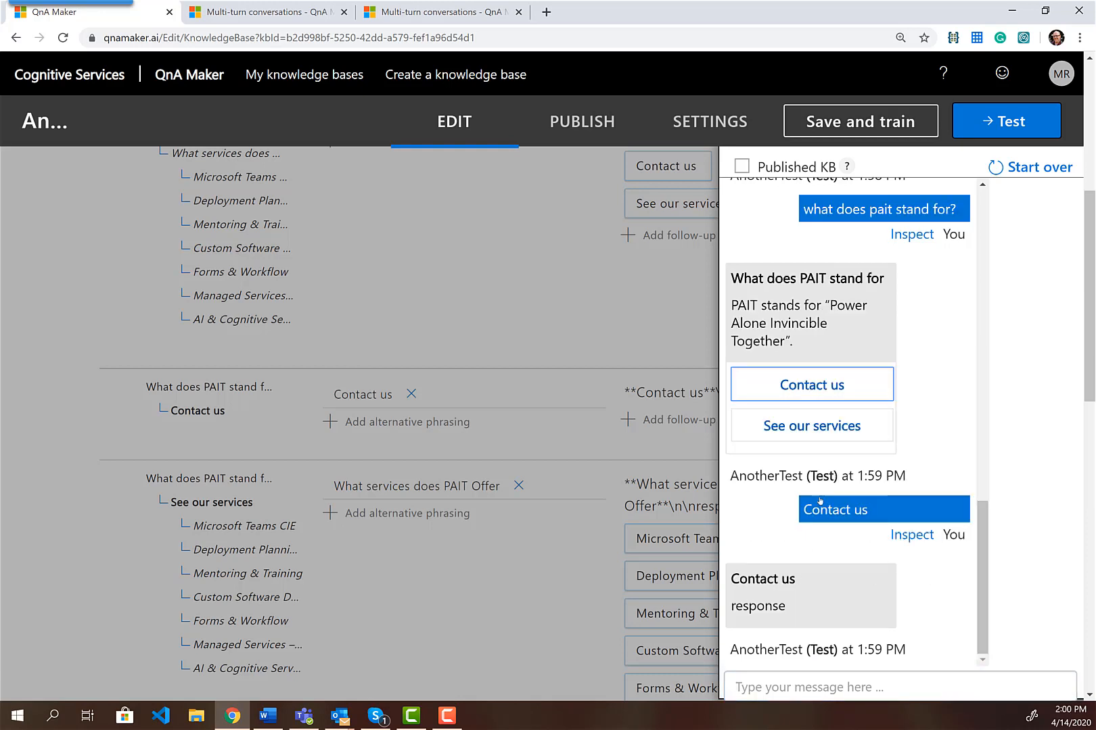
Ask 'what are your services', then repeat 'what does pait stand for?' to check the answer
left_click(806, 690)
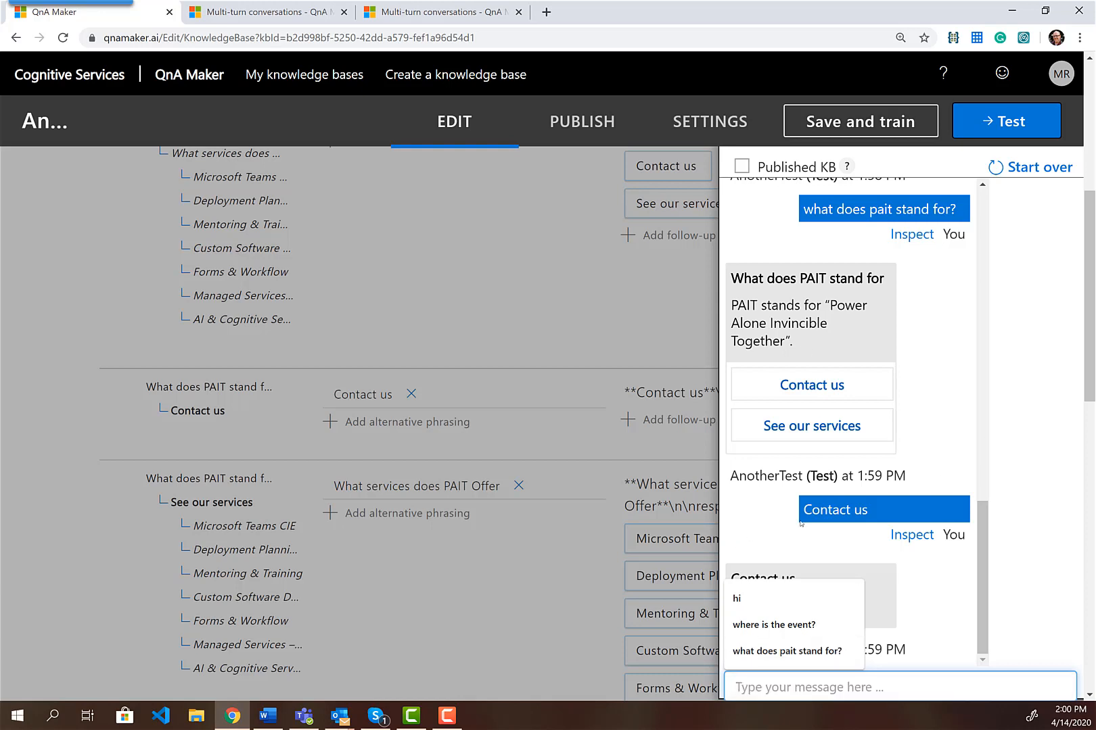
left_click(933, 600)
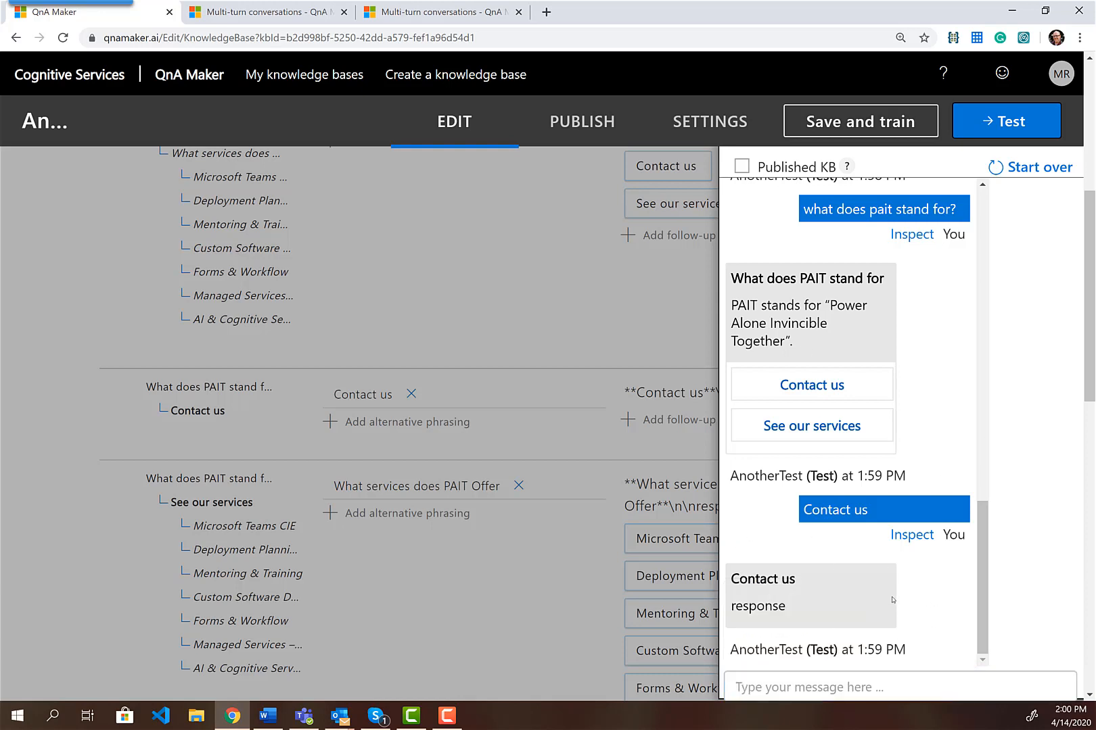
left_click(814, 689)
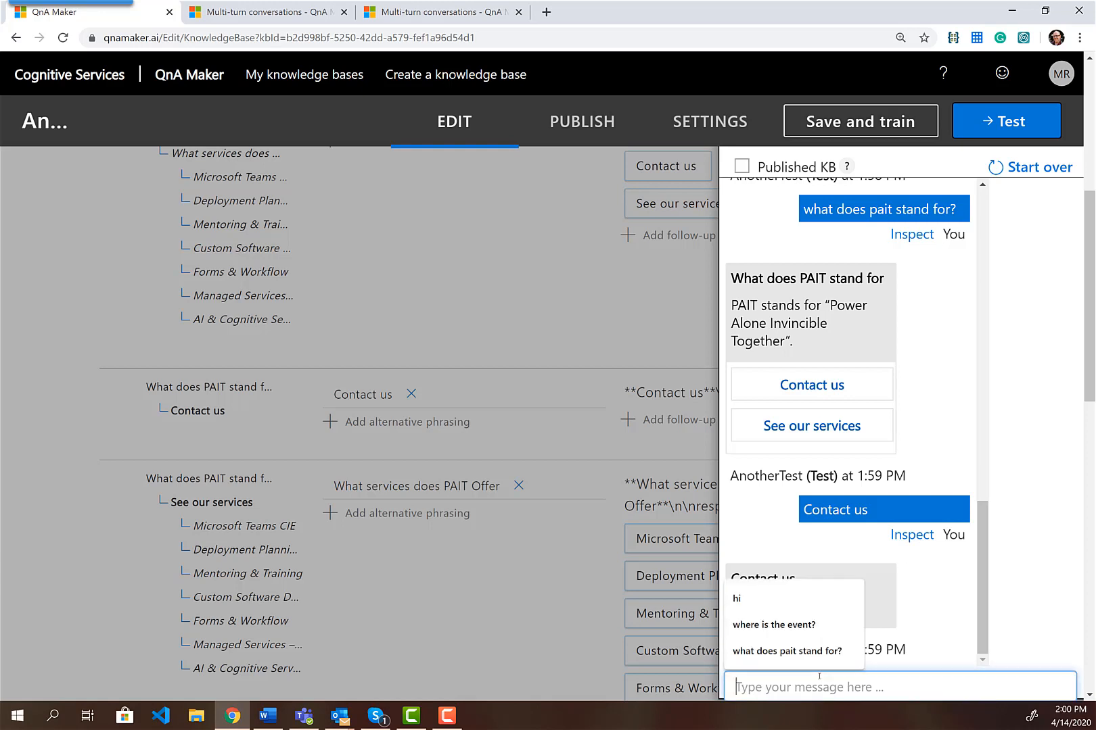
type("what are y")
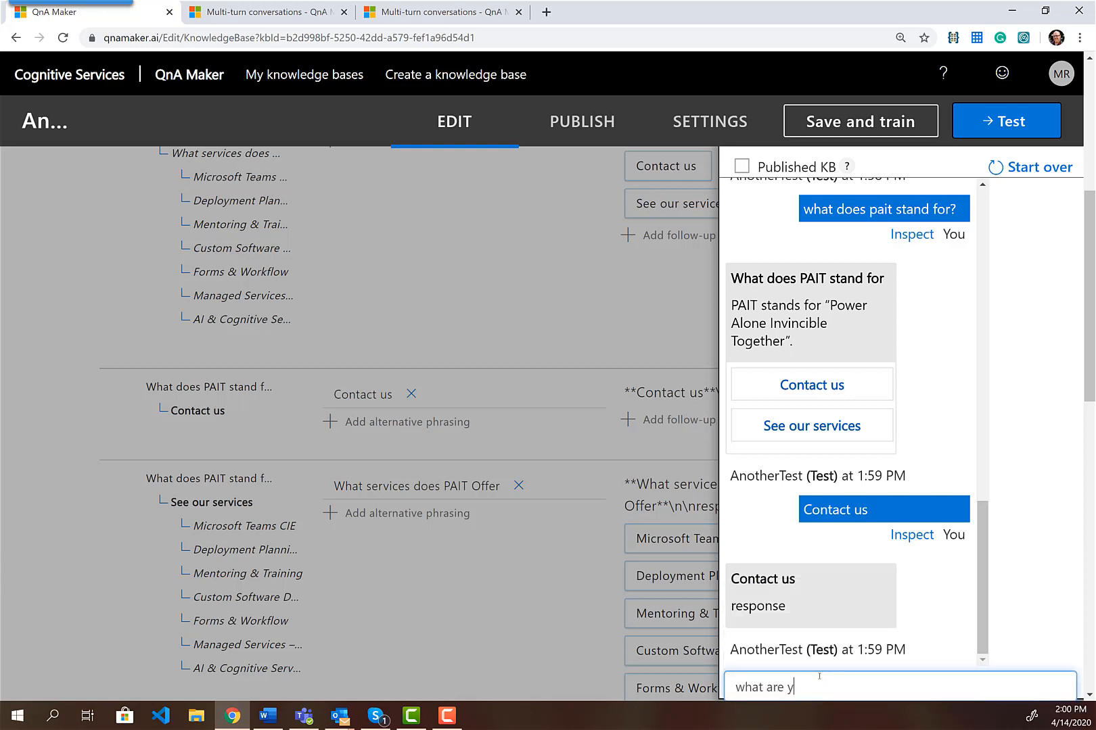
type("our services")
key("Return")
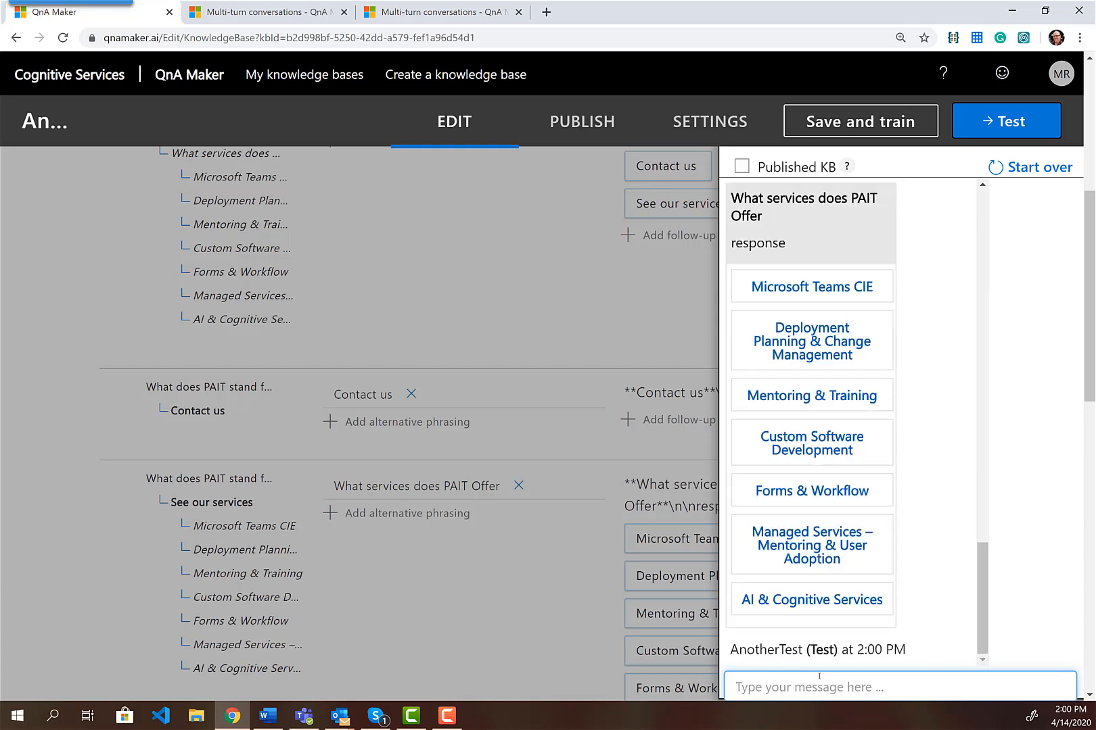
type("what does pait stan")
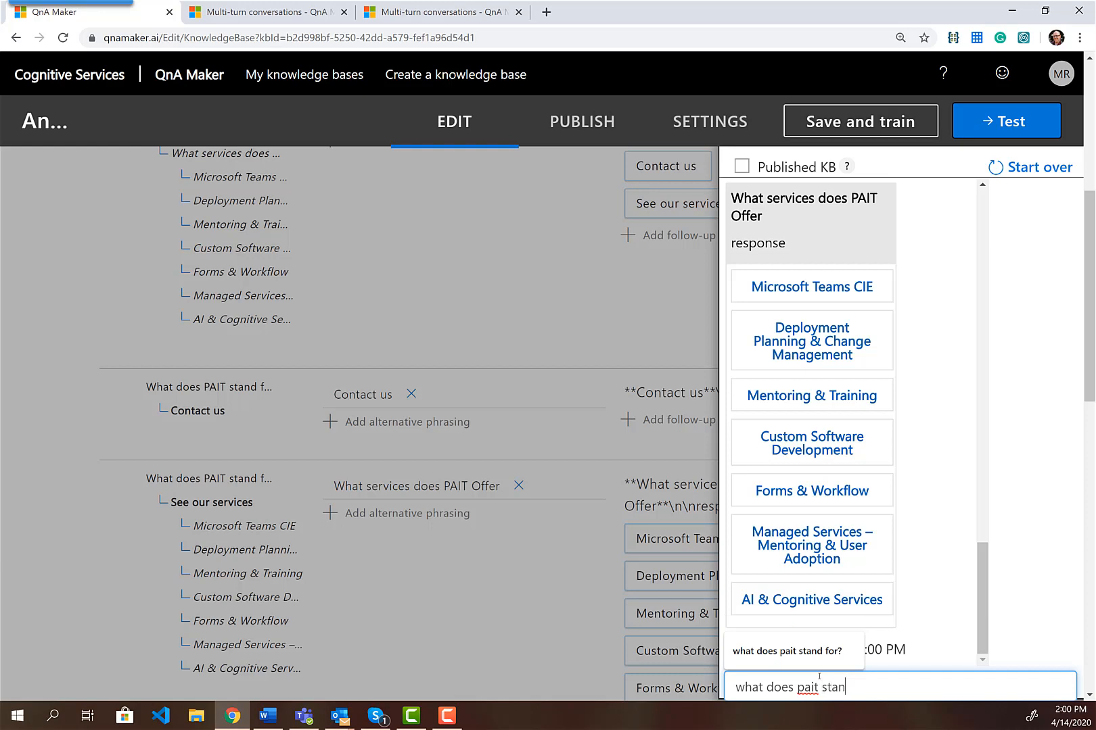
type("d for?")
key("Return")
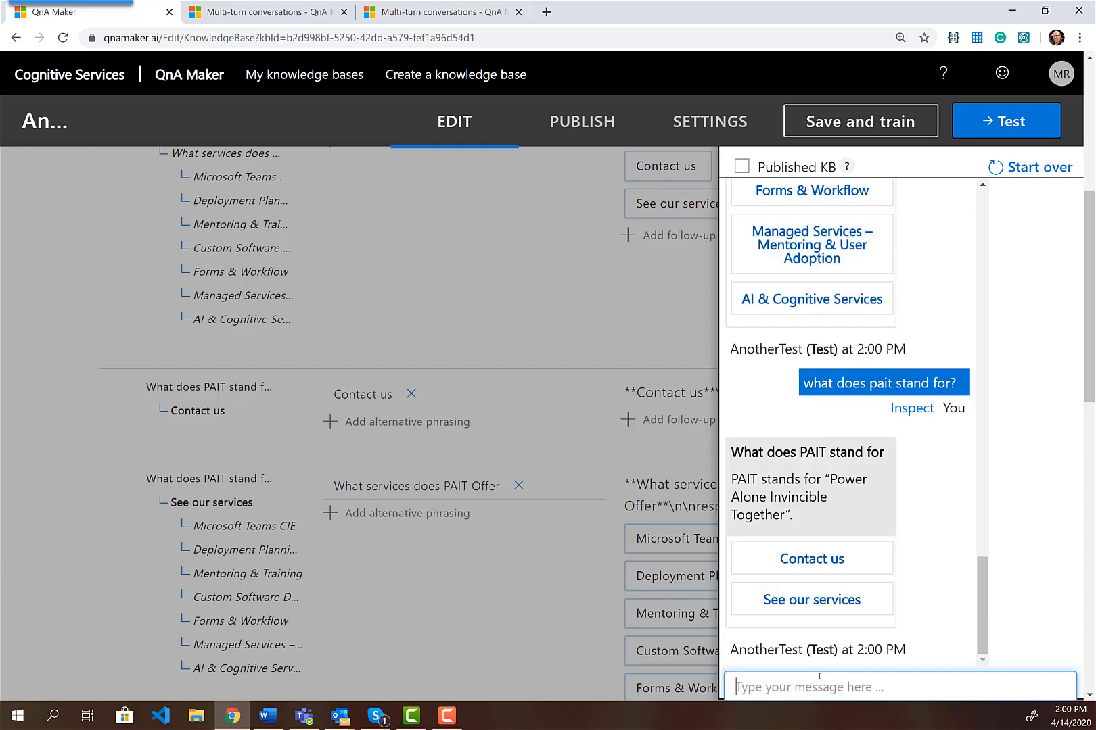